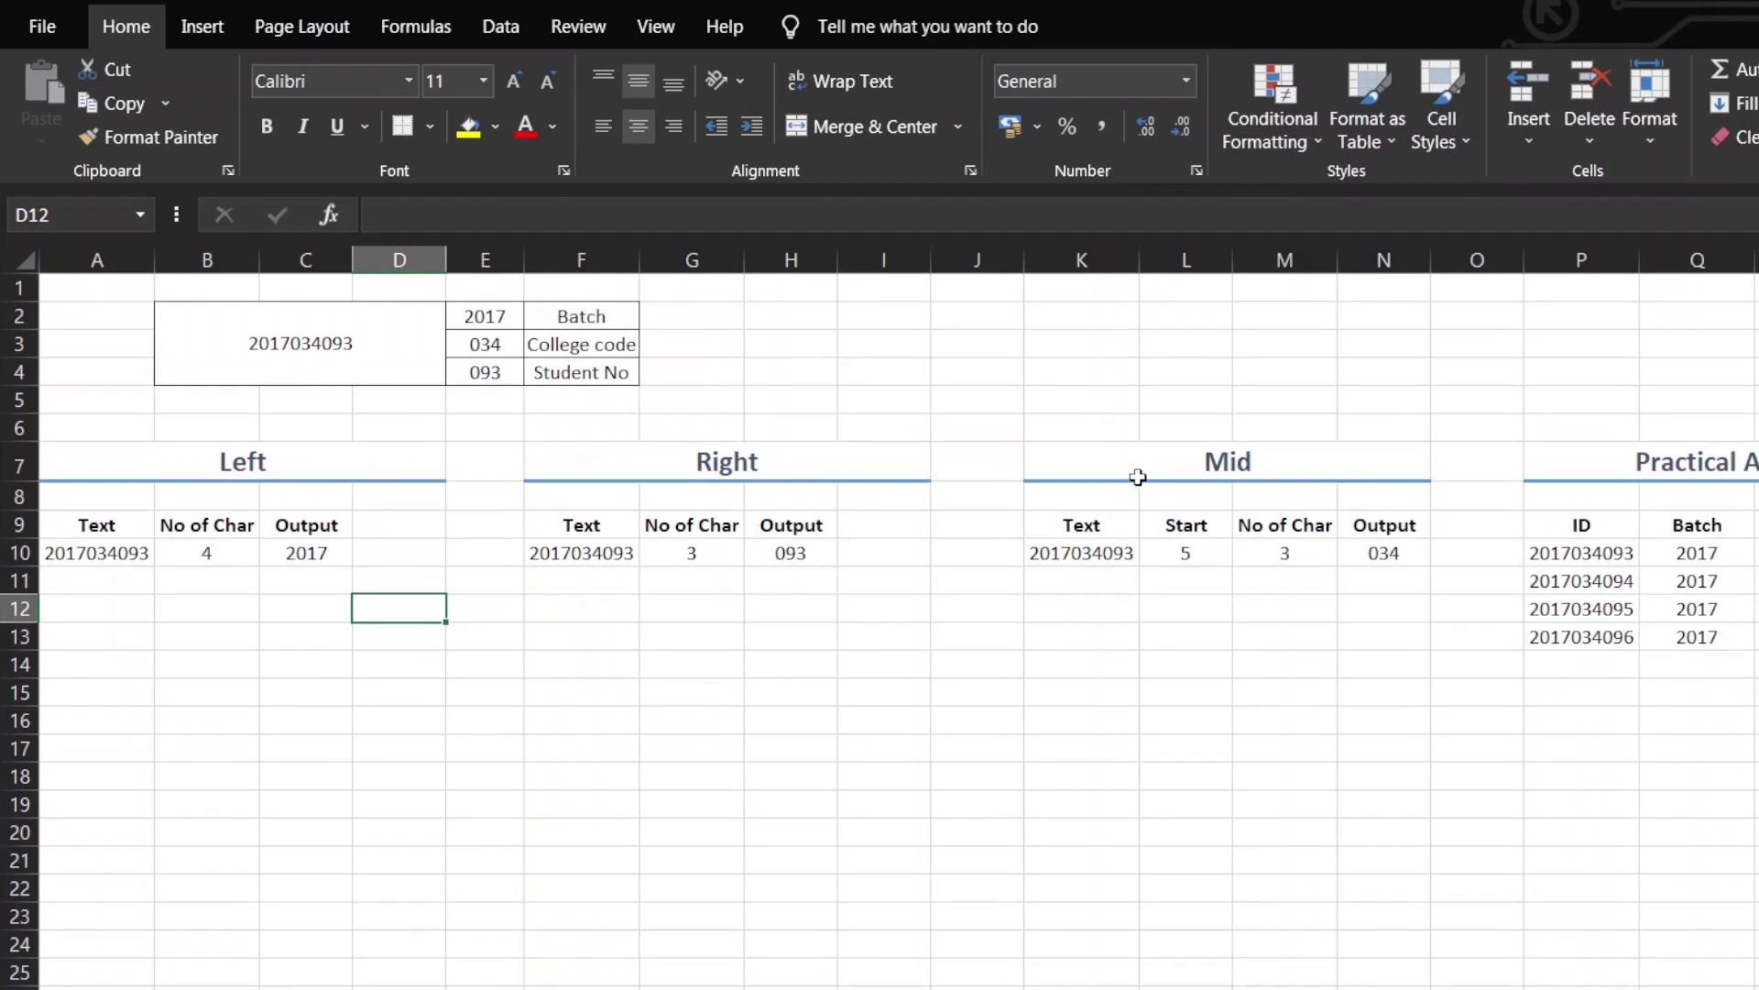
# - Examine the sample ID in the merged block and its batch, college code and student number parts
pyautogui.click(380, 341)
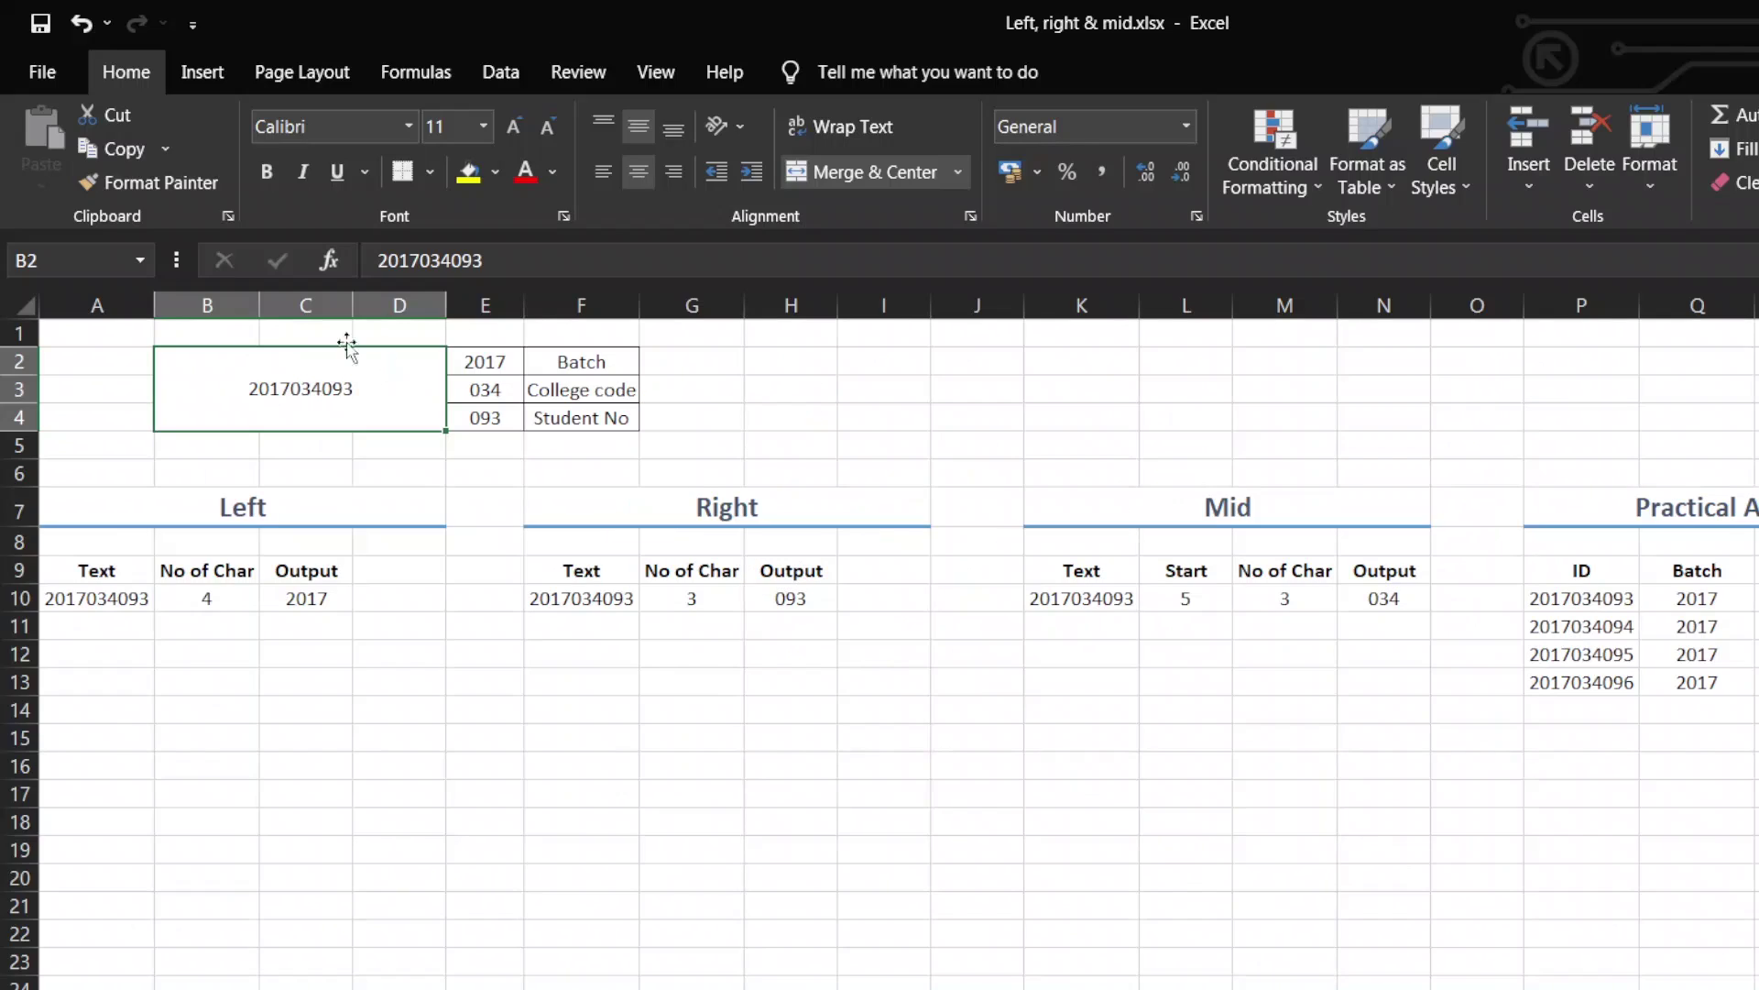
pyautogui.click(581, 358)
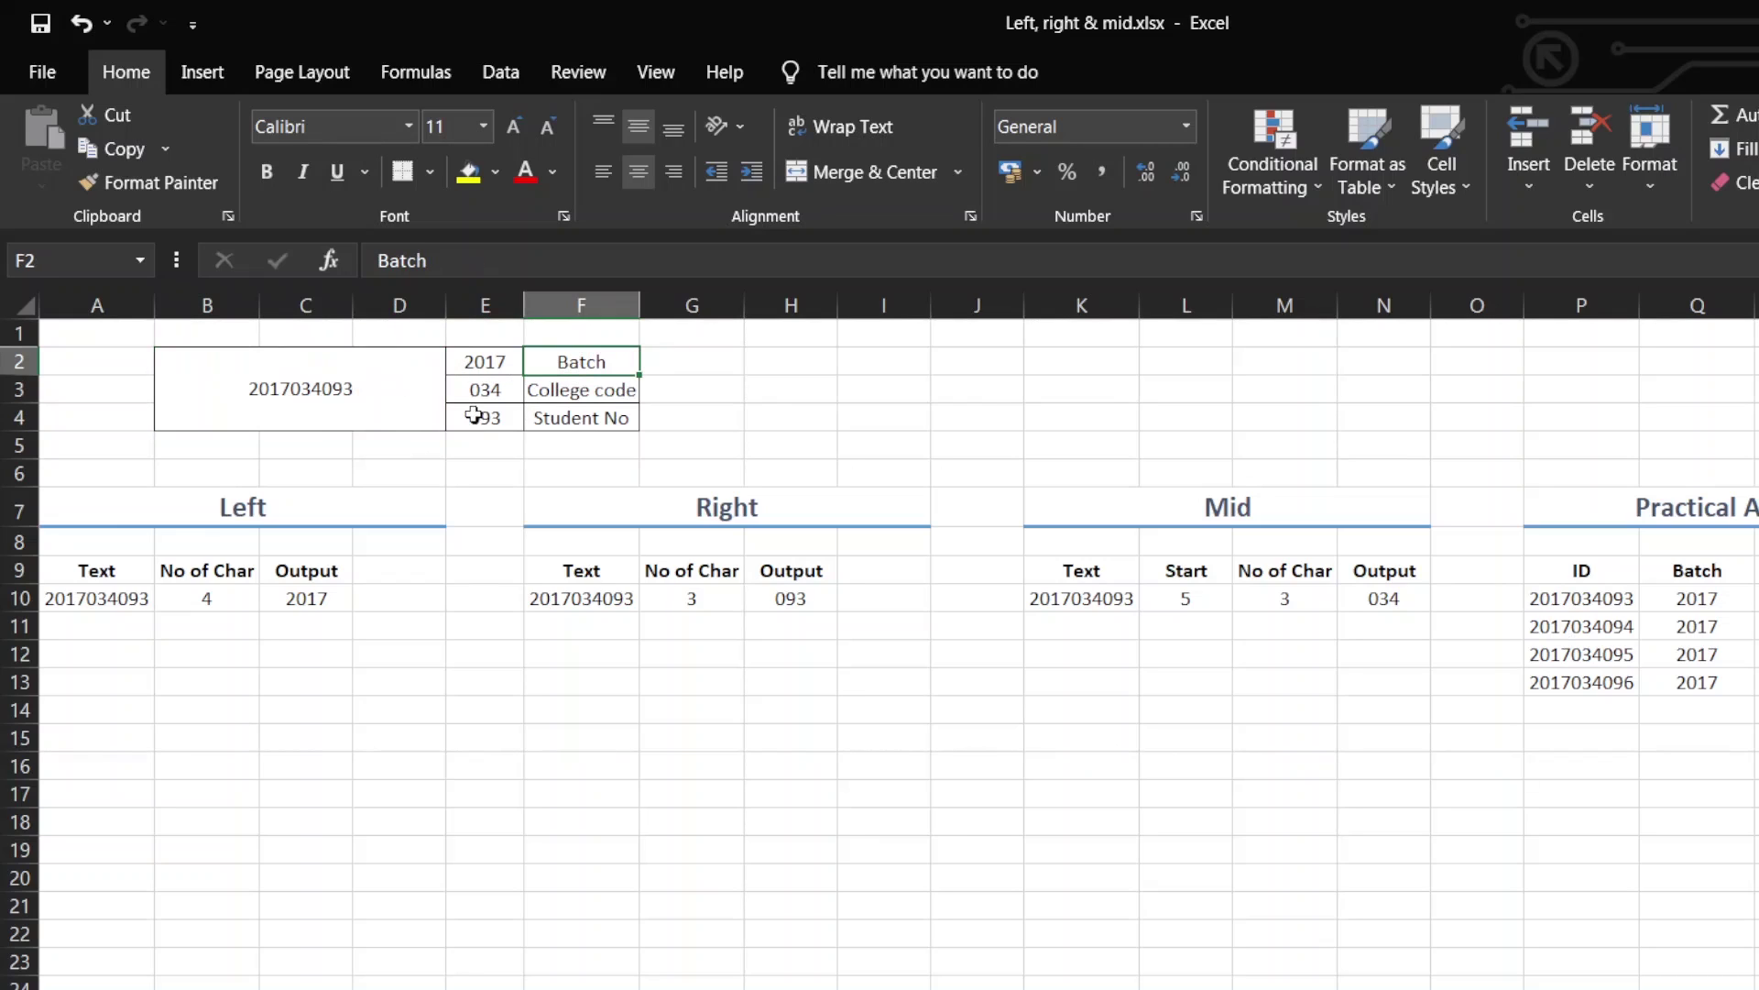
pyautogui.click(496, 395)
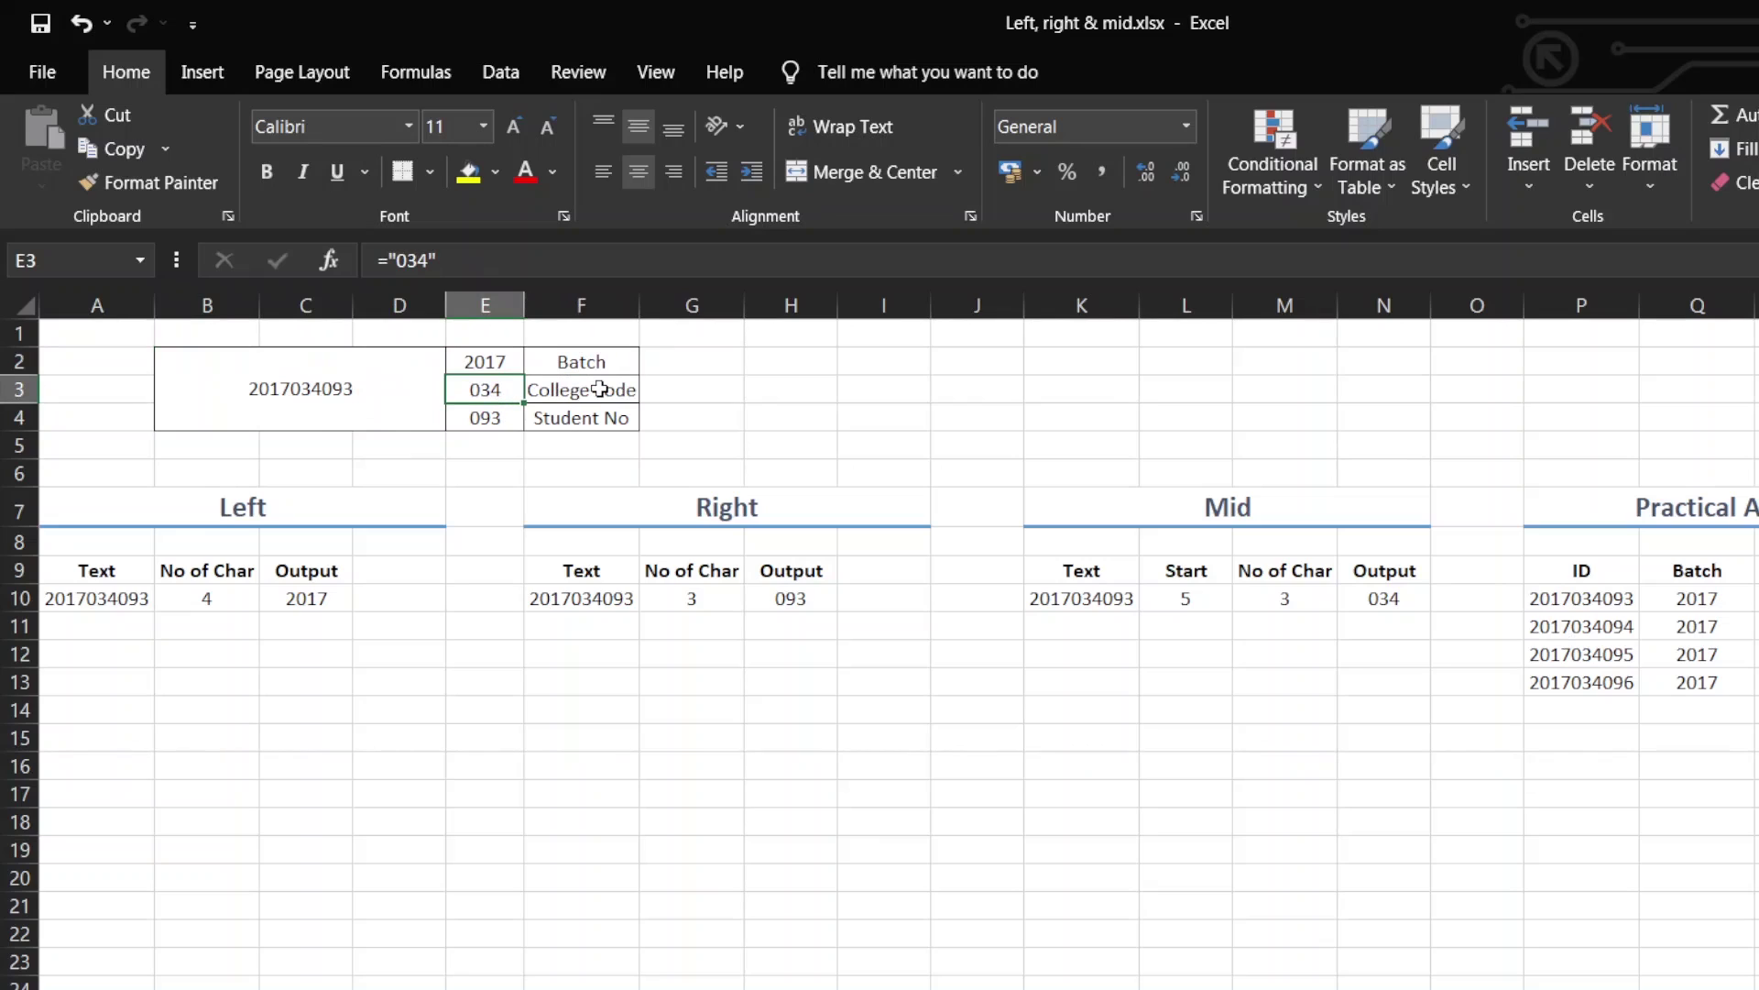
pyautogui.click(488, 420)
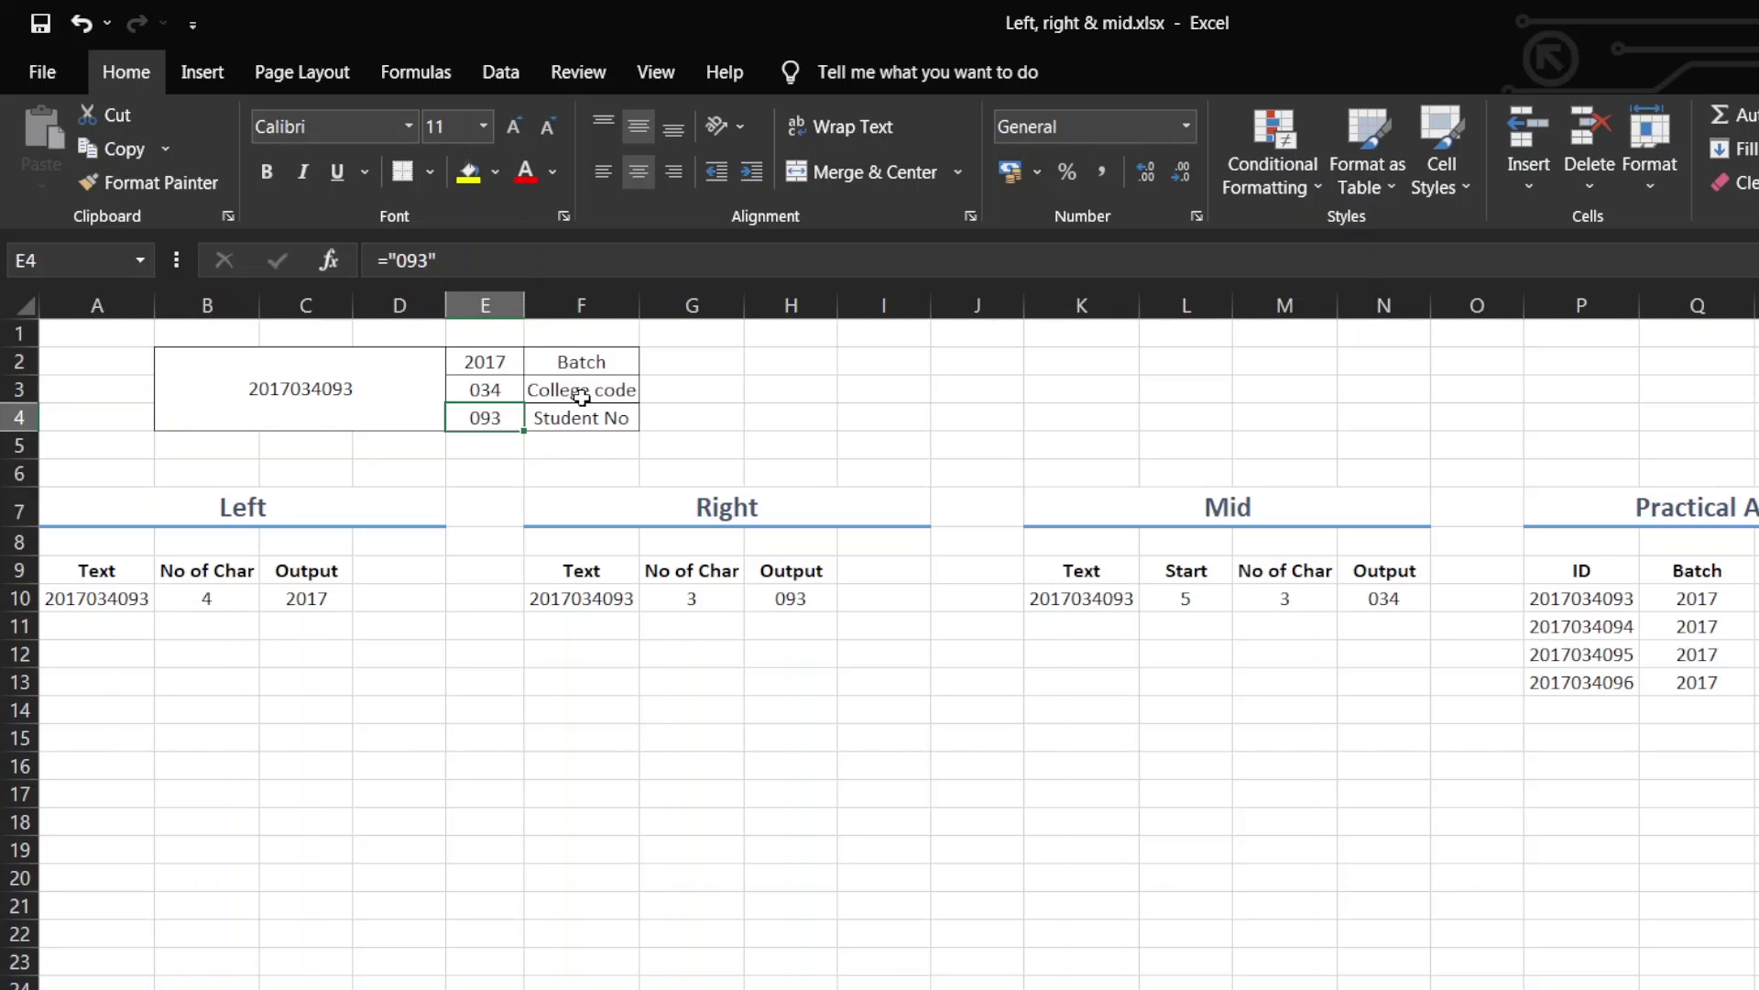
pyautogui.click(388, 386)
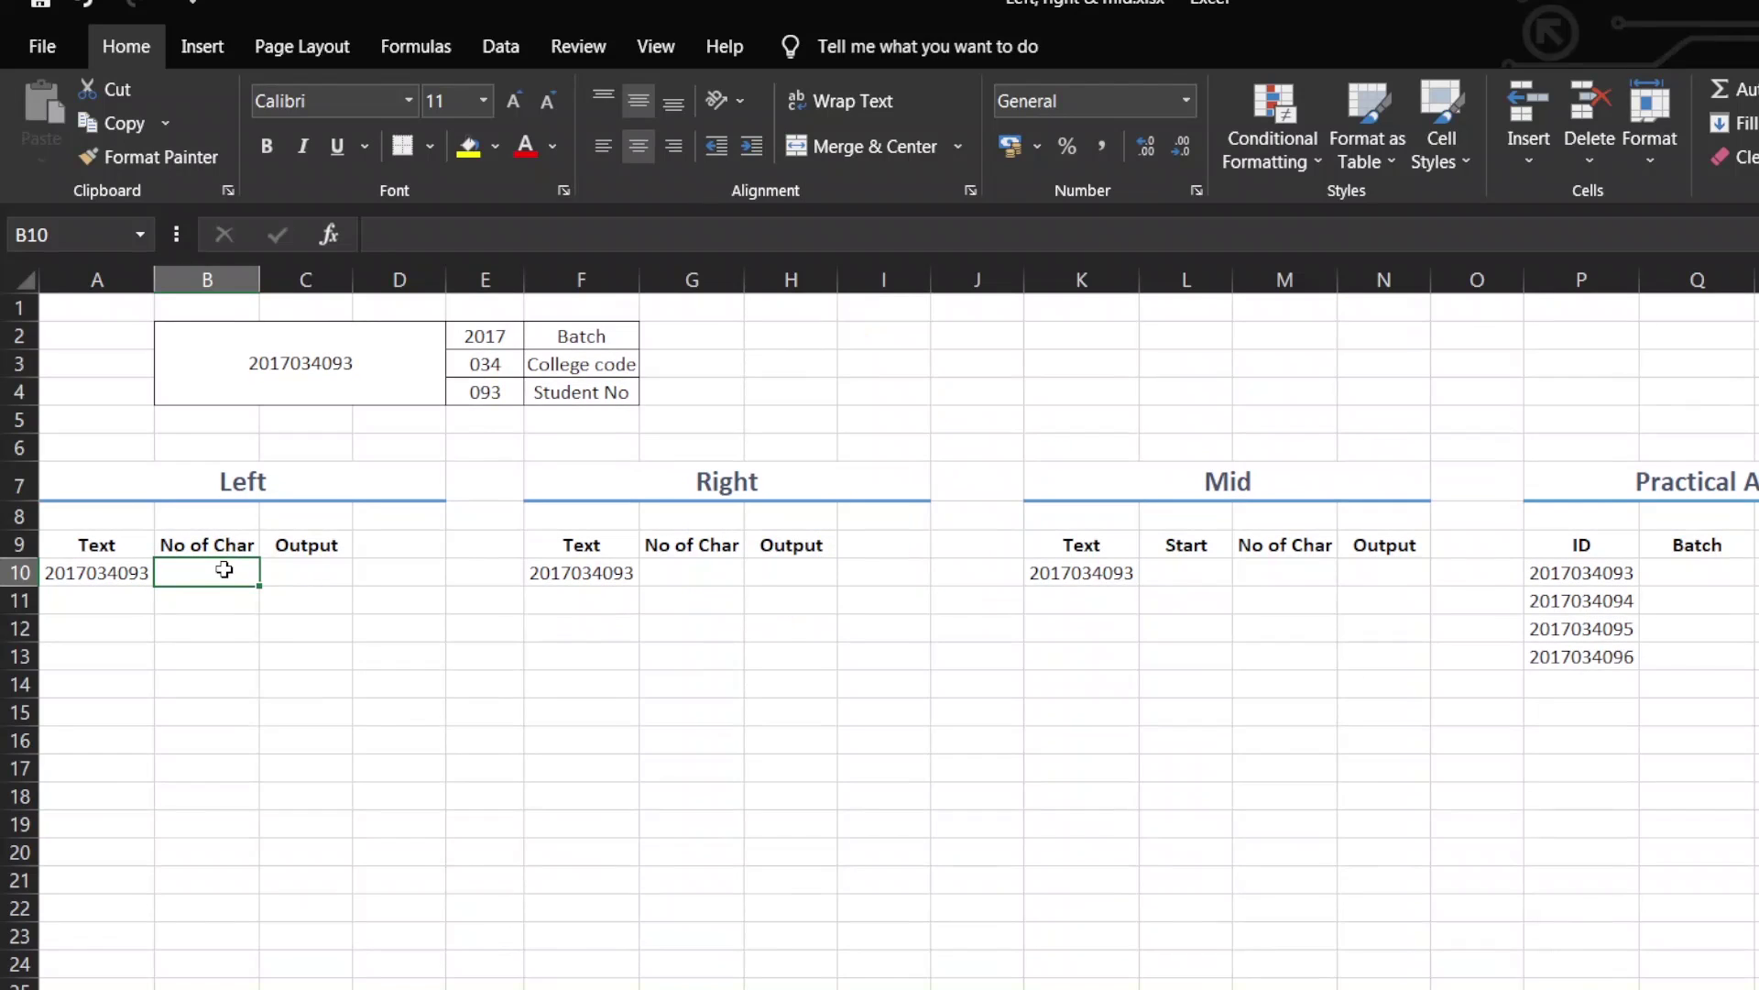
# - Set the number of characters in B10 of the Left section to 4
pyautogui.write('=')
pyautogui.press('Escape')
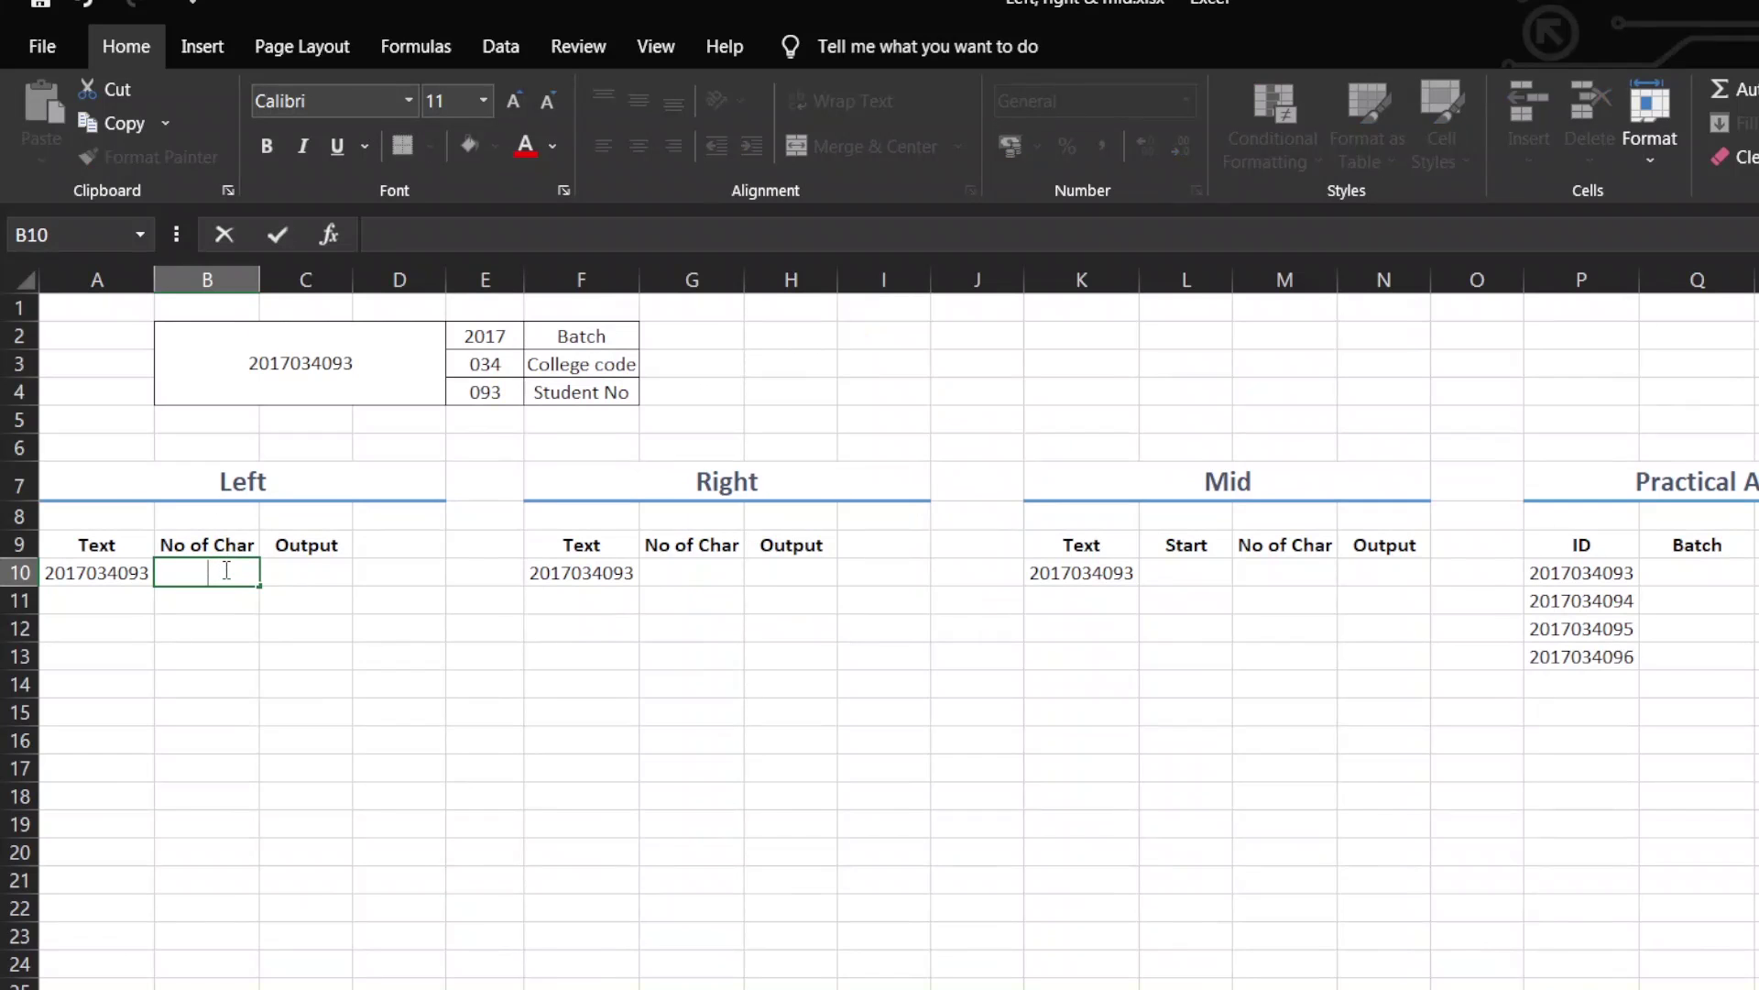
pyautogui.click(487, 345)
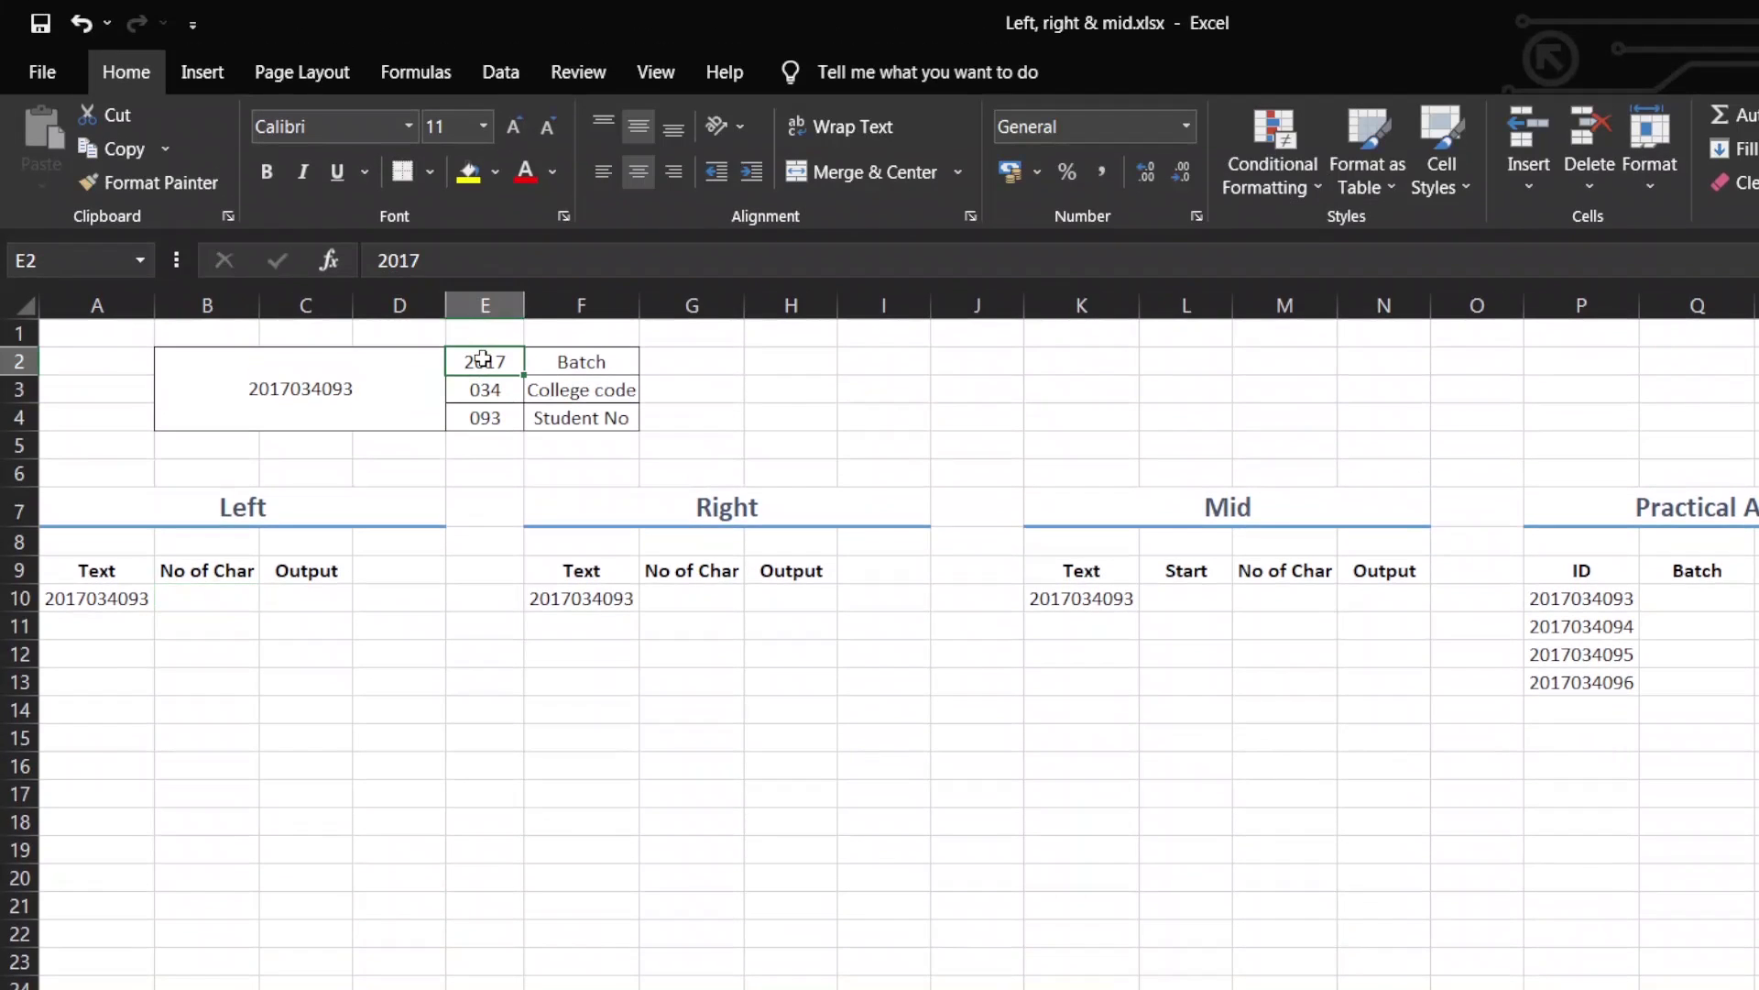
pyautogui.click(234, 594)
pyautogui.write('4')
pyautogui.click(275, 585)
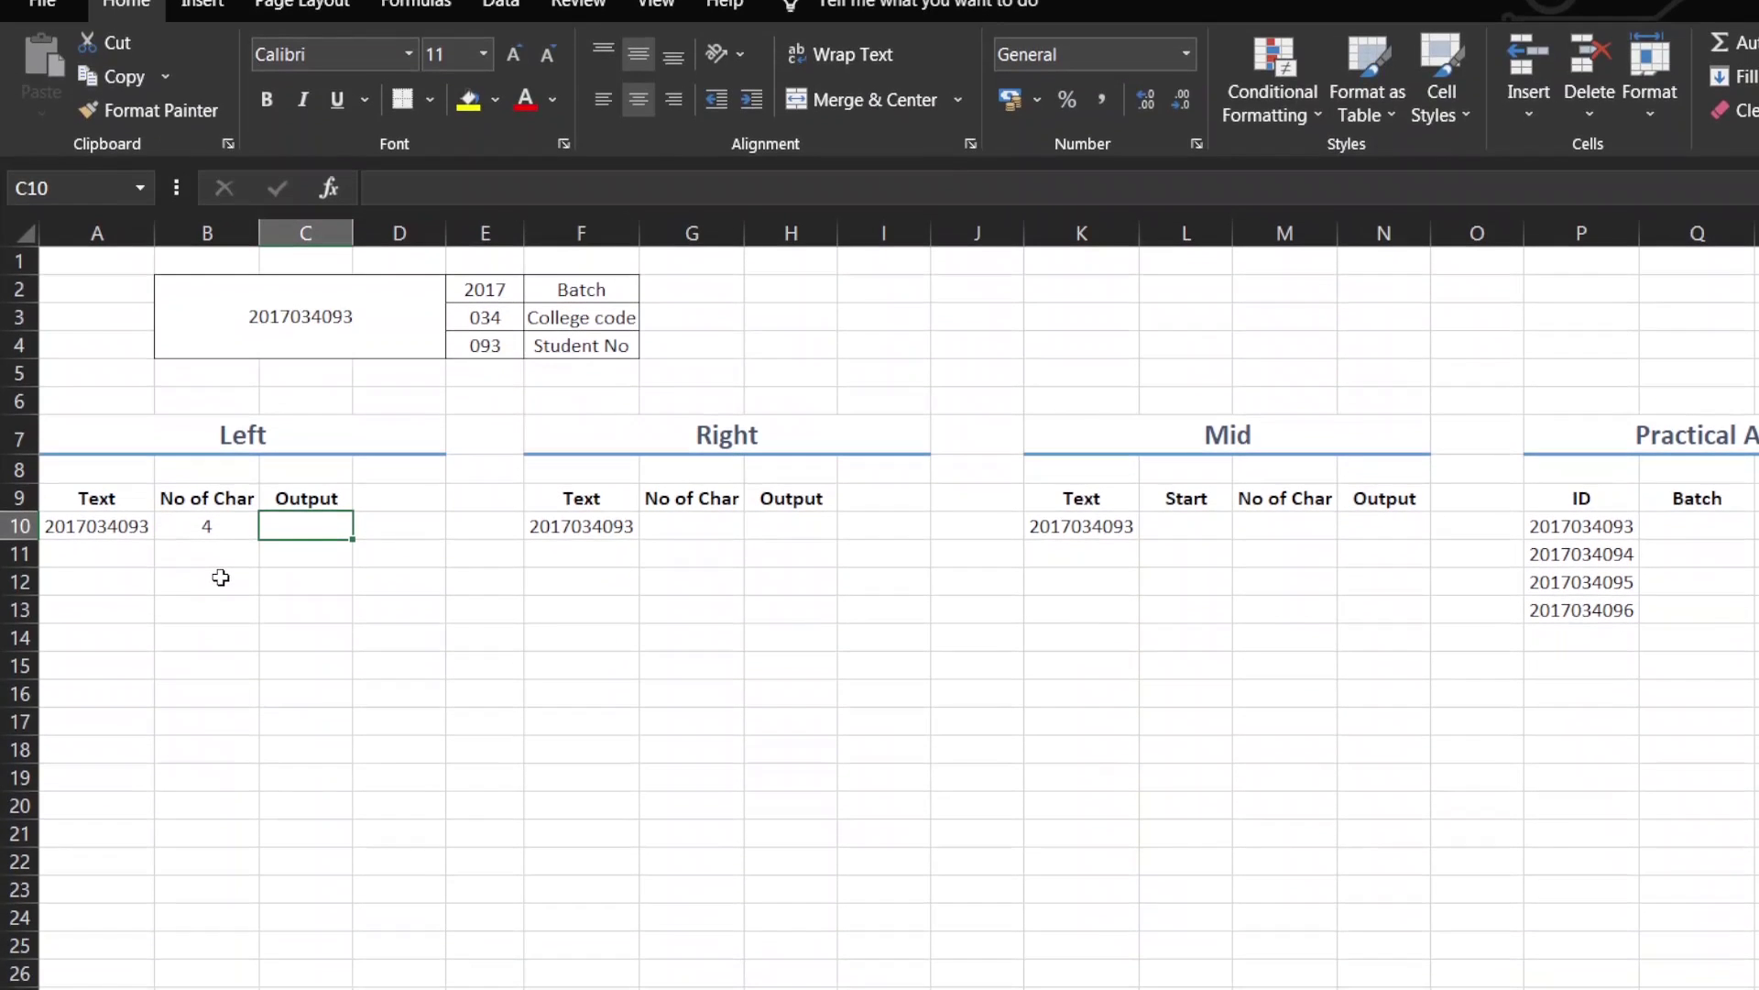
# - Enter the formula =LEFT(A10,B10) in output cell C10 to extract the batch year from the ID
pyautogui.write('=')
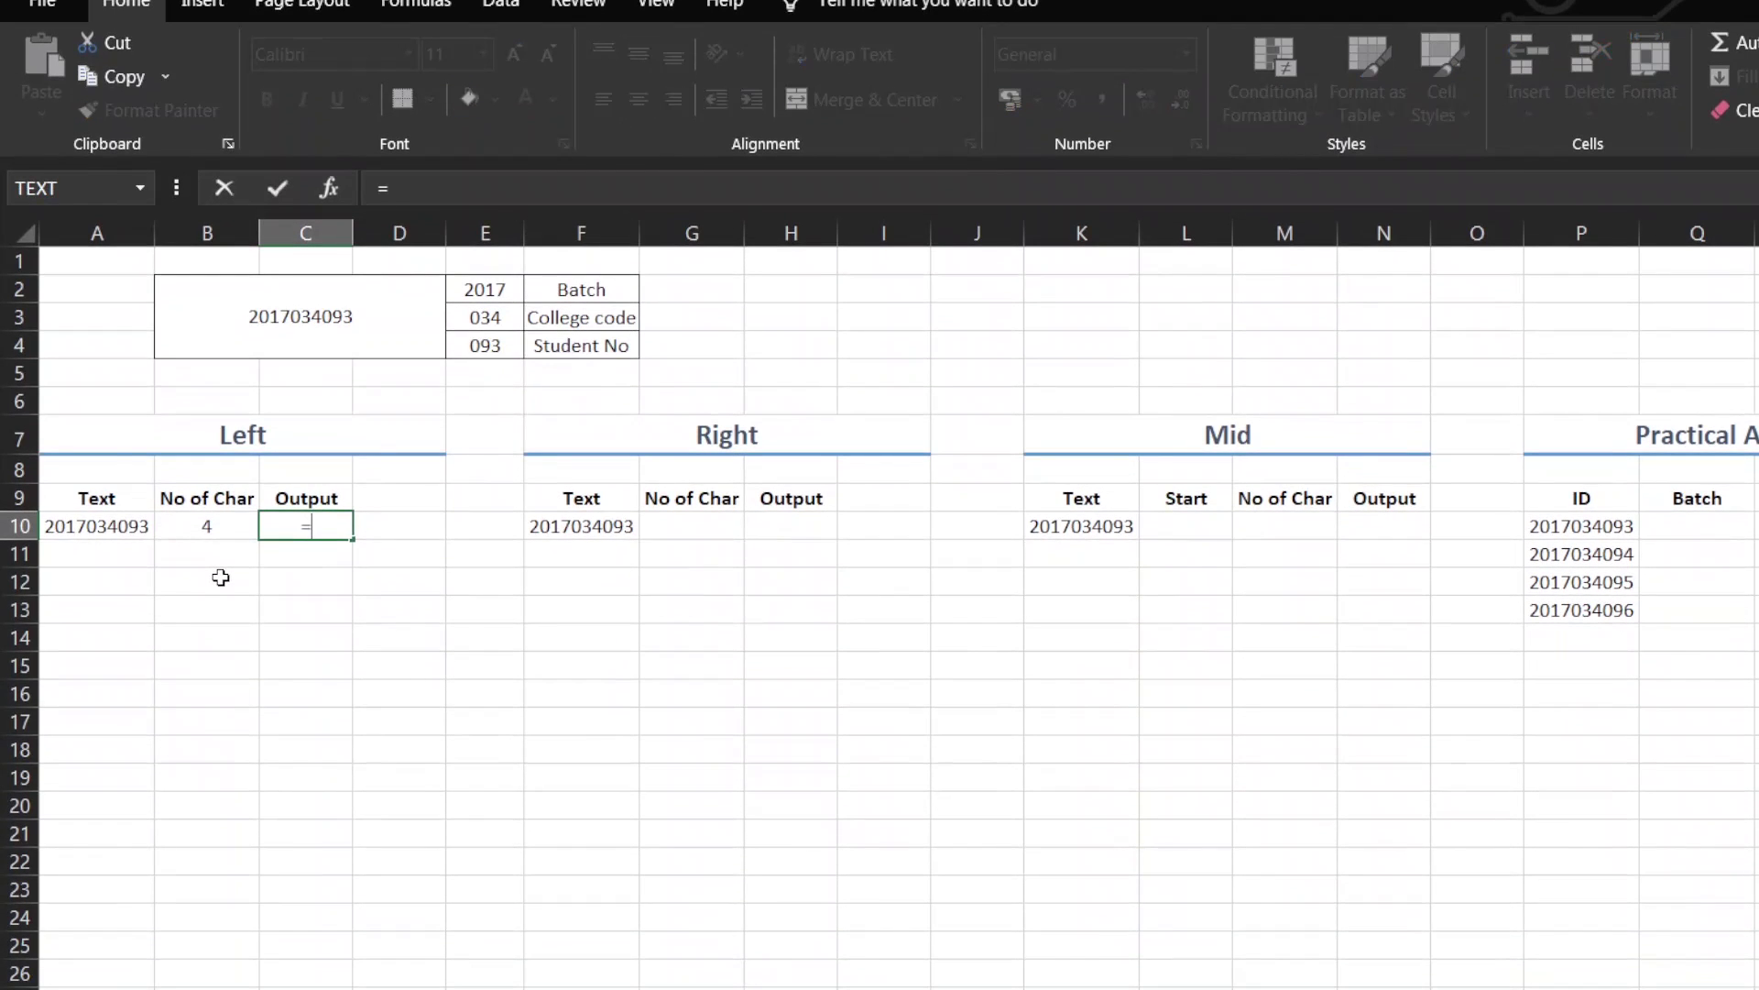
pyautogui.write('left')
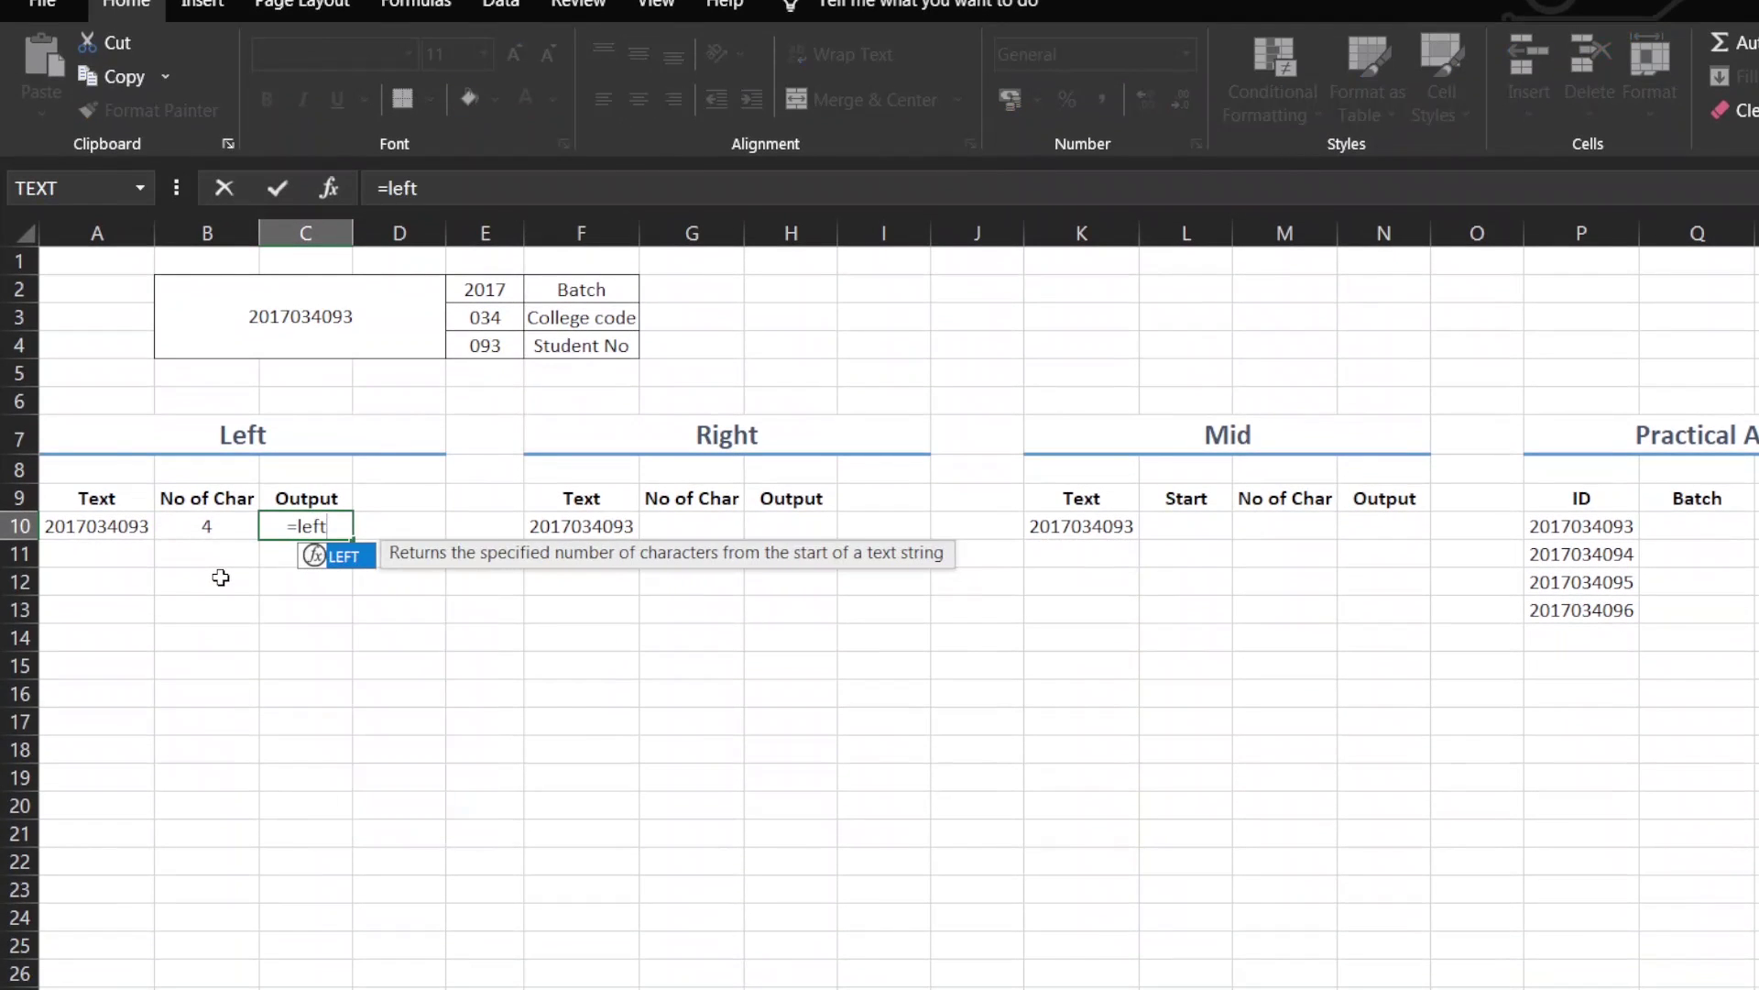
pyautogui.press('Tab')
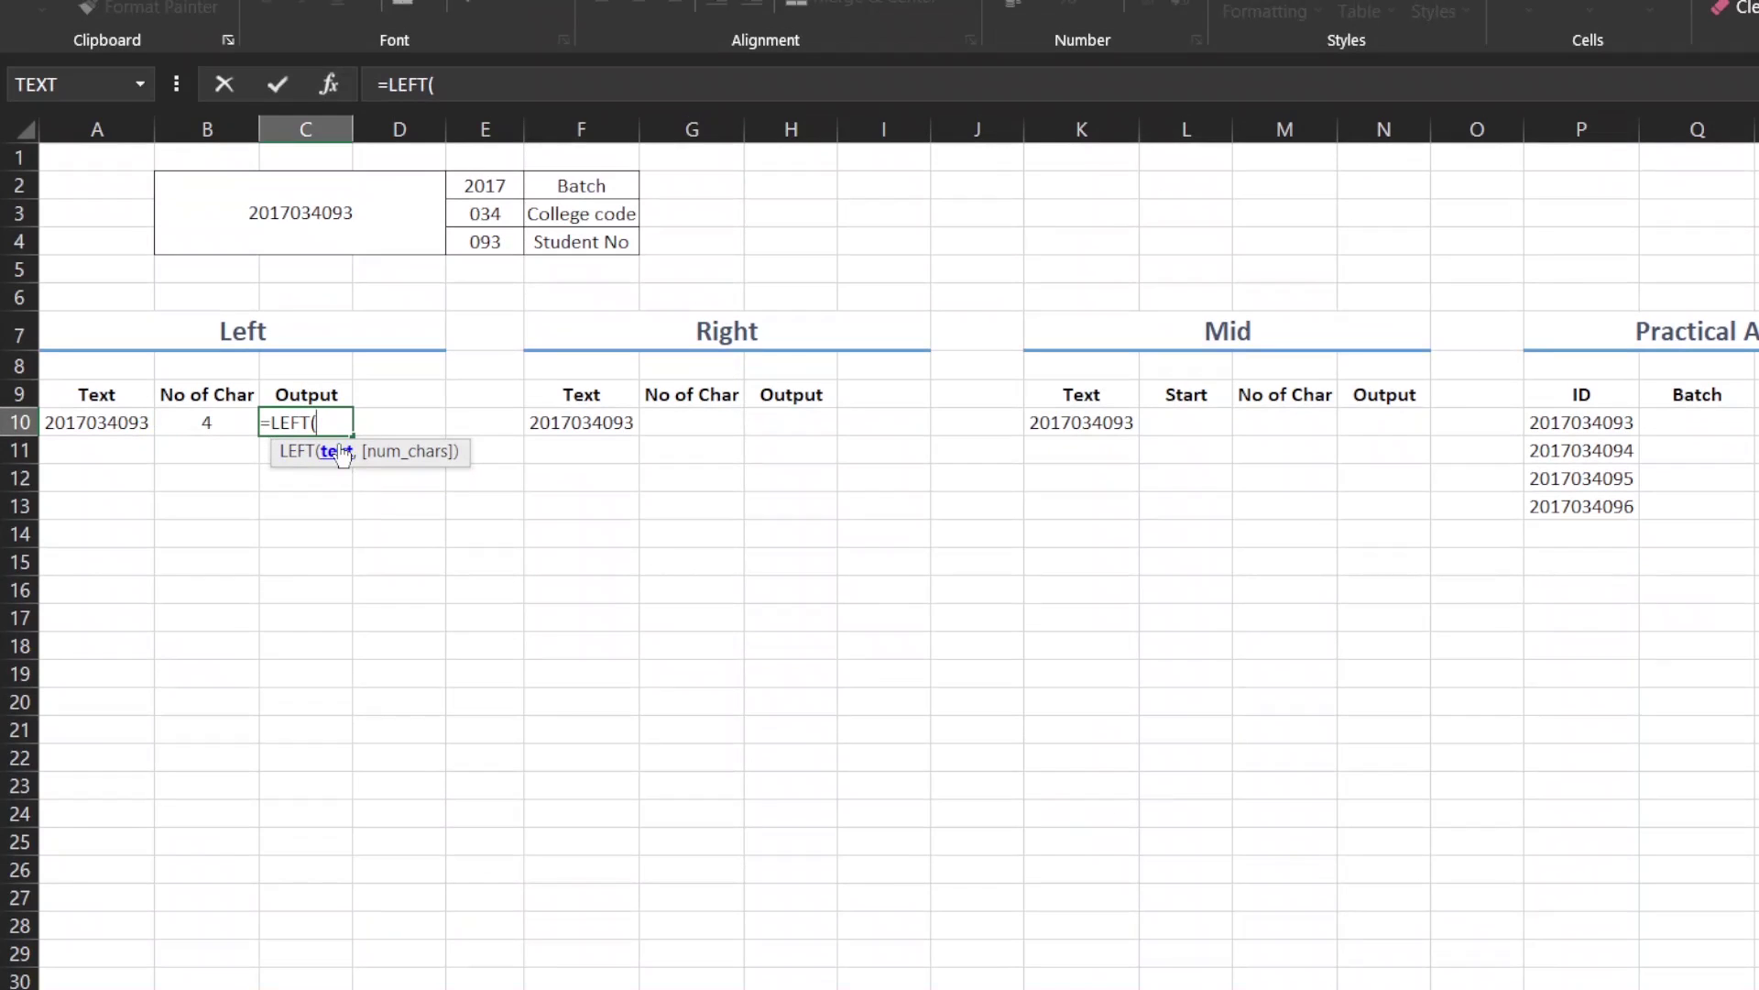
pyautogui.click(133, 423)
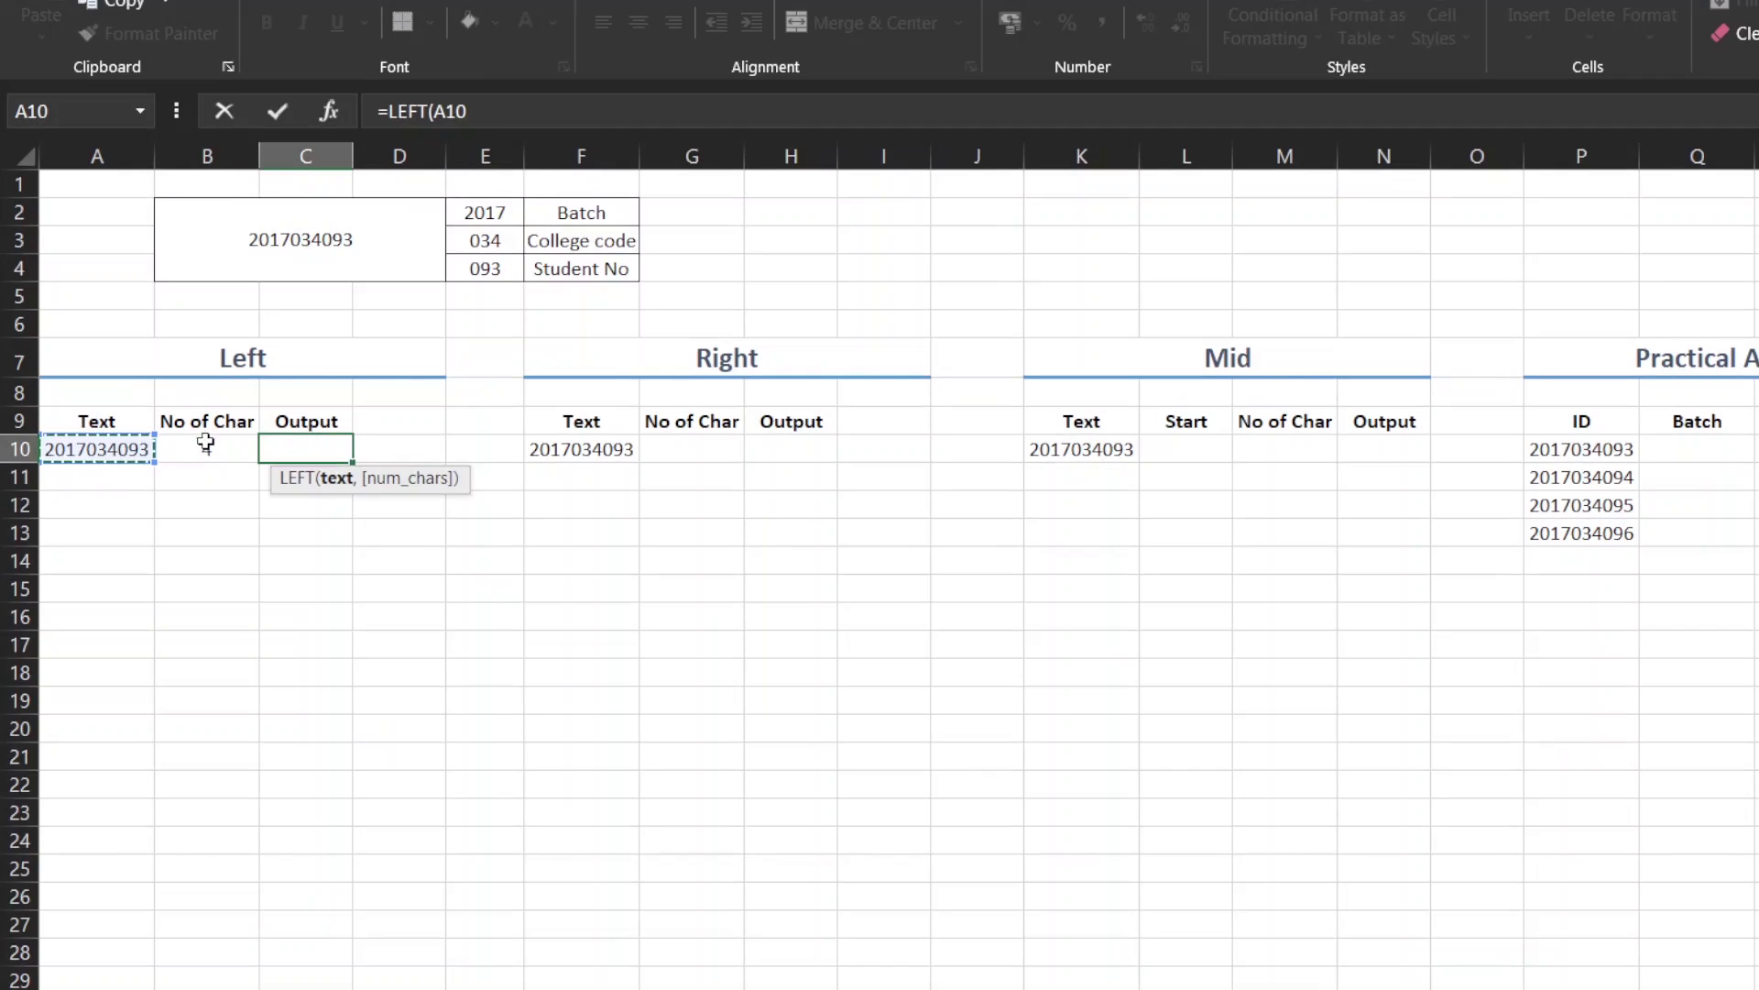
pyautogui.write(',')
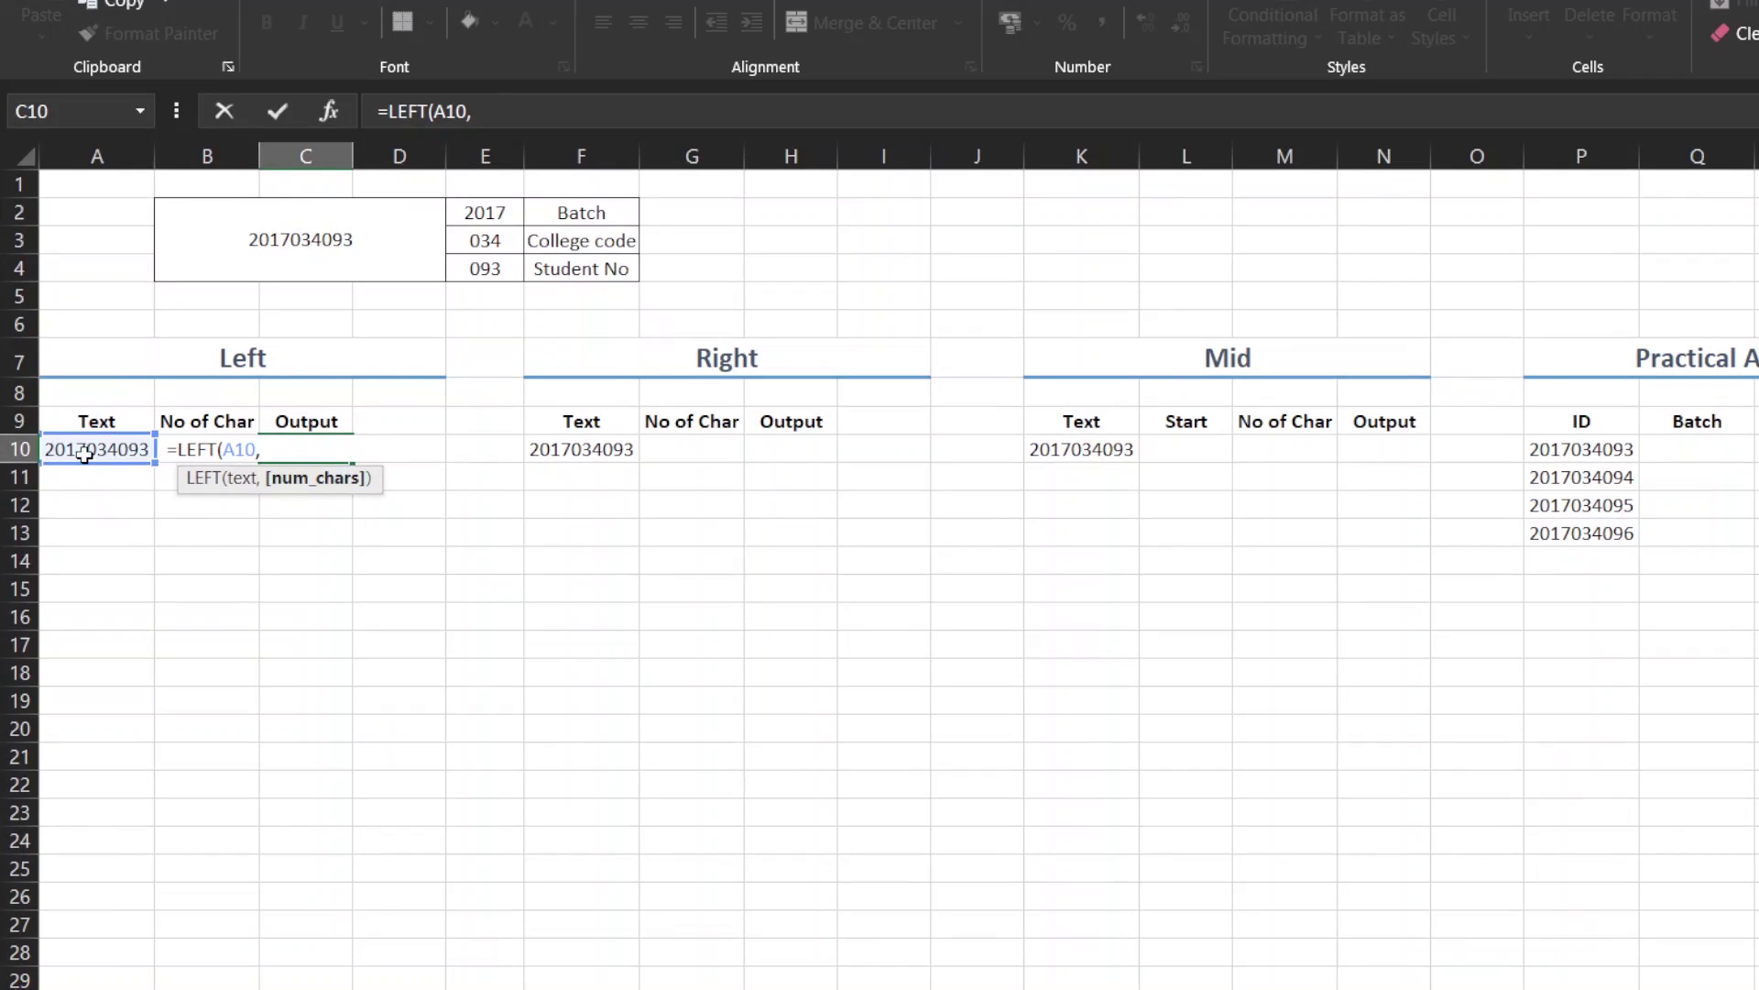
pyautogui.click(183, 414)
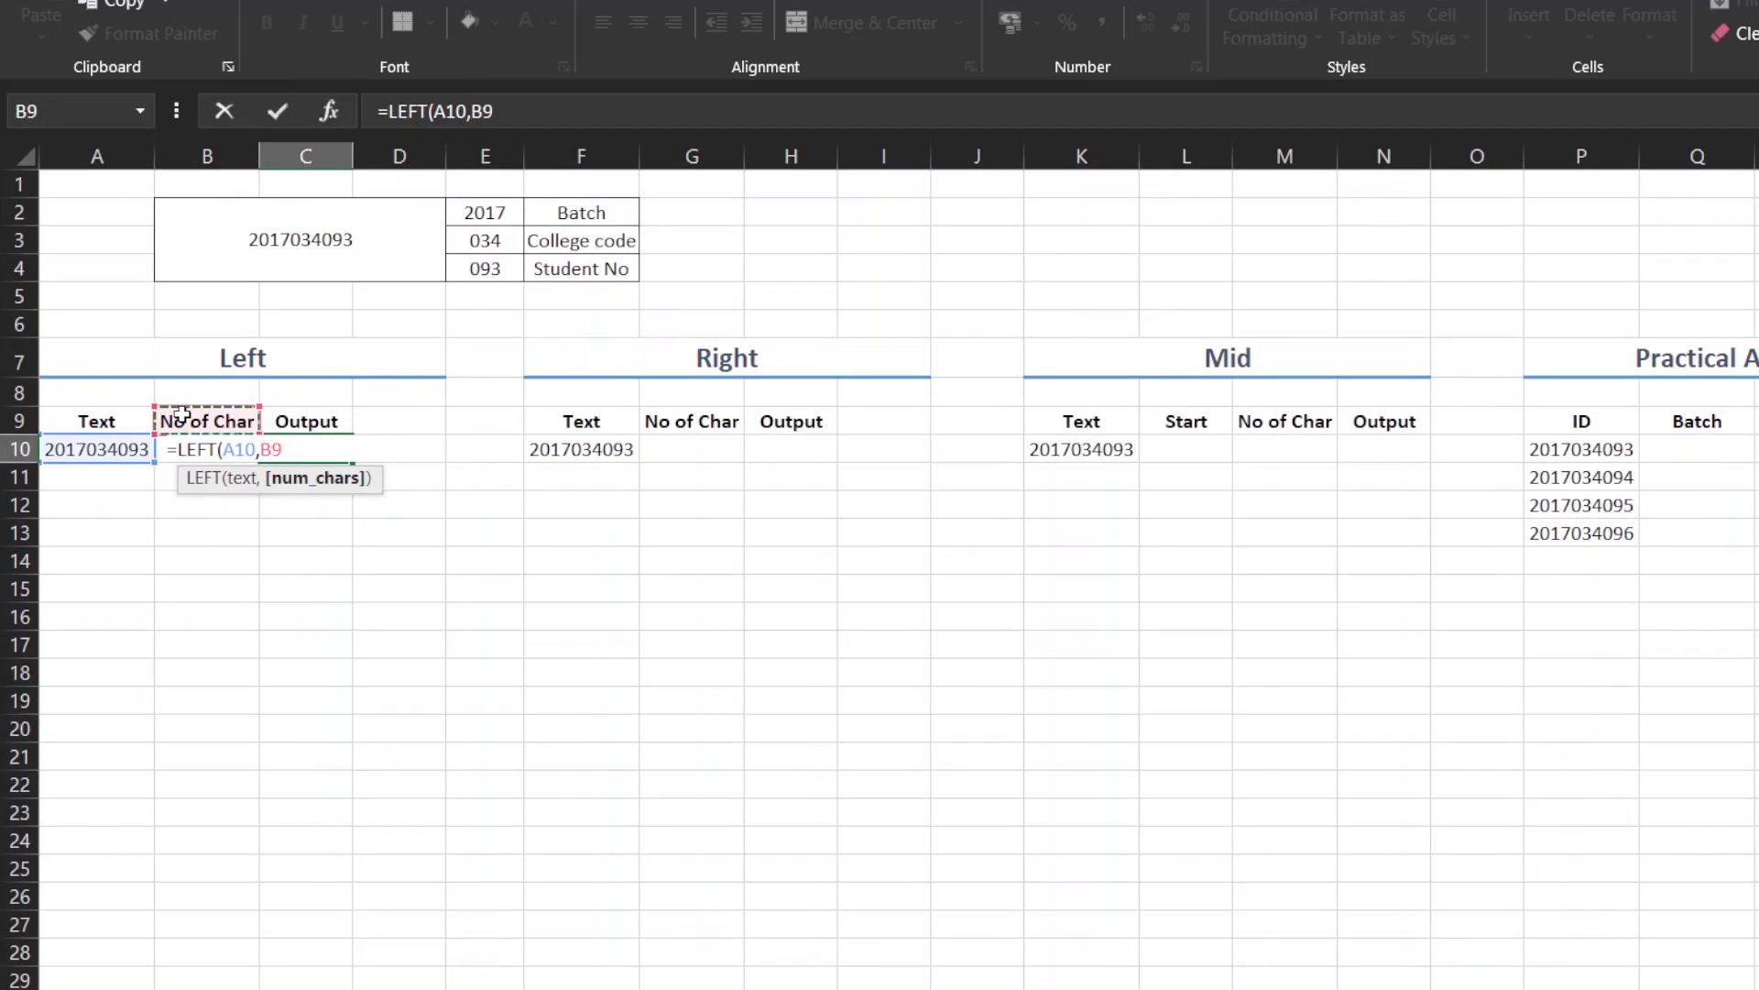
pyautogui.press('Down')
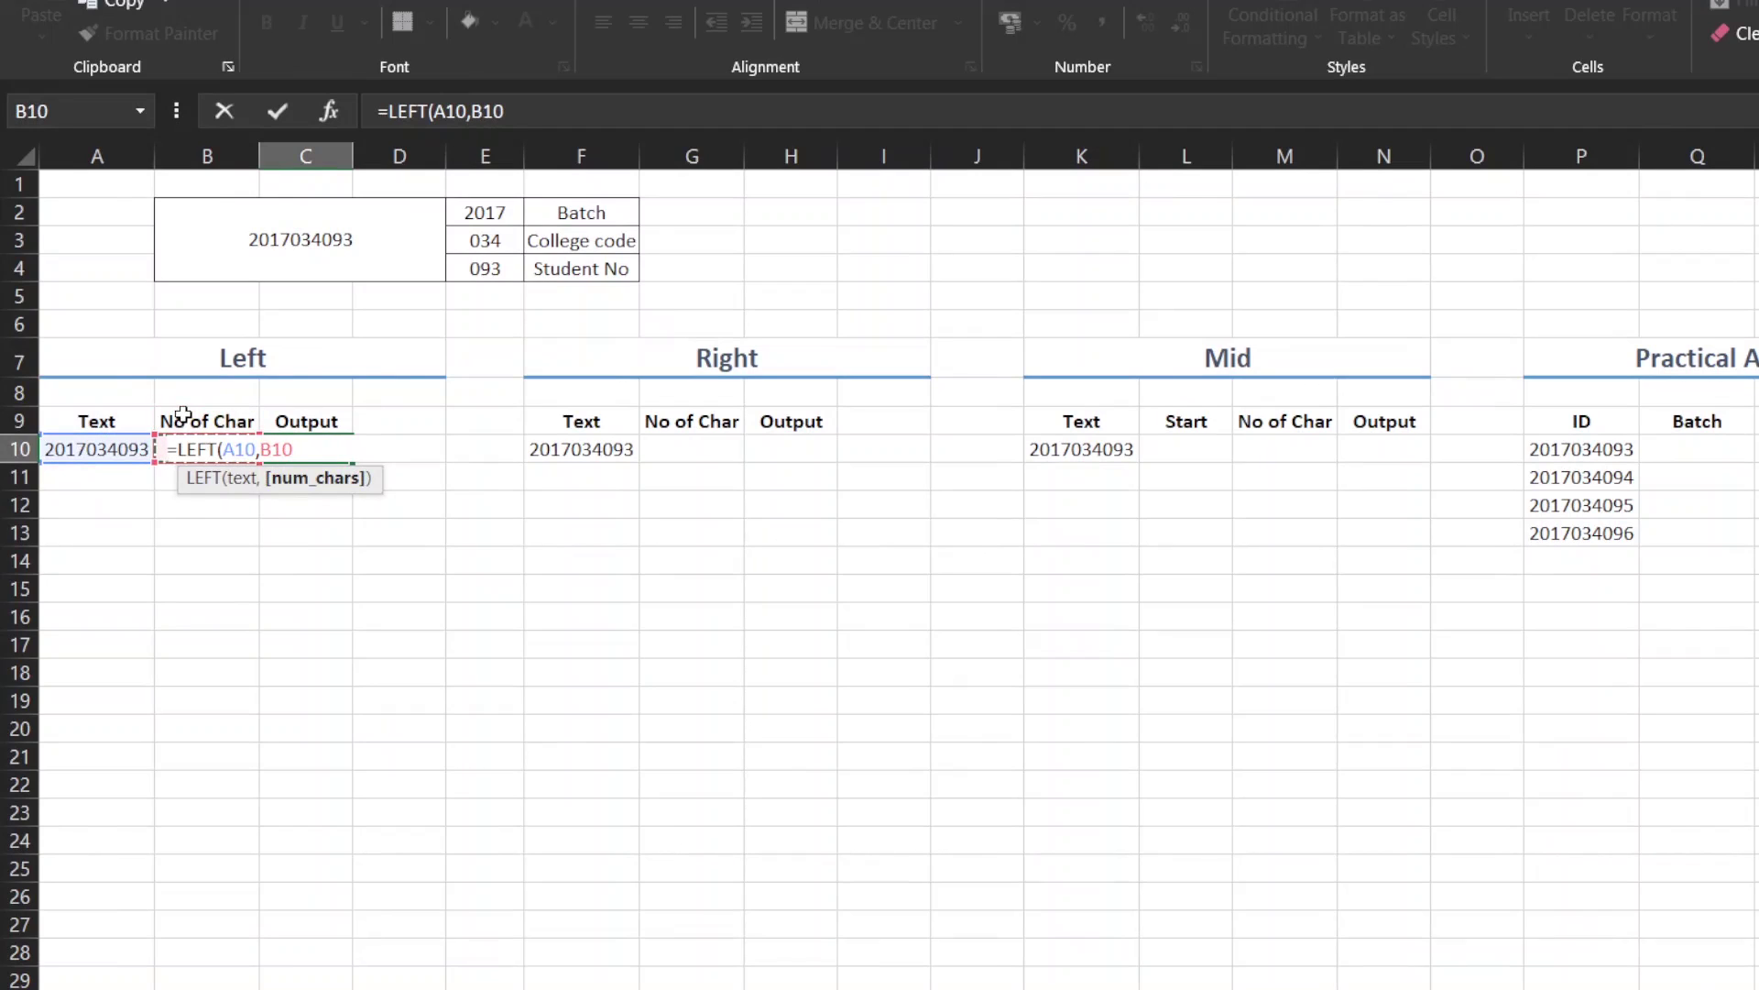
pyautogui.write(')')
pyautogui.press('Return')
pyautogui.press('Left')
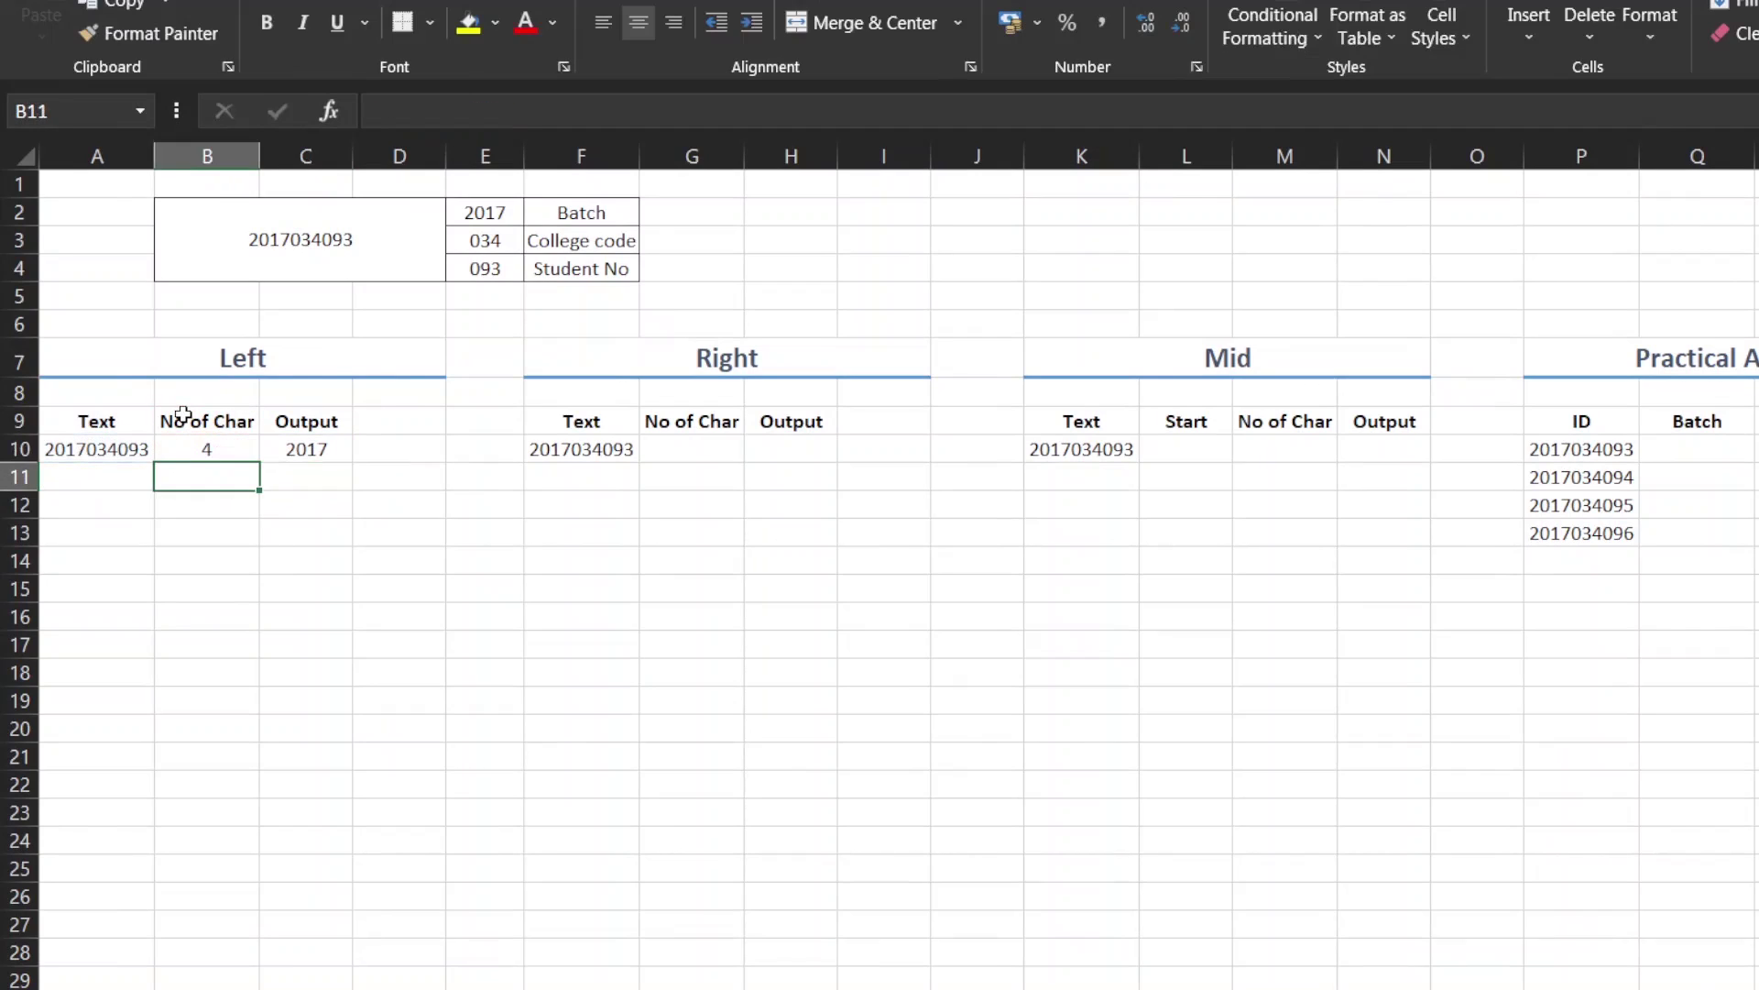
pyautogui.click(275, 453)
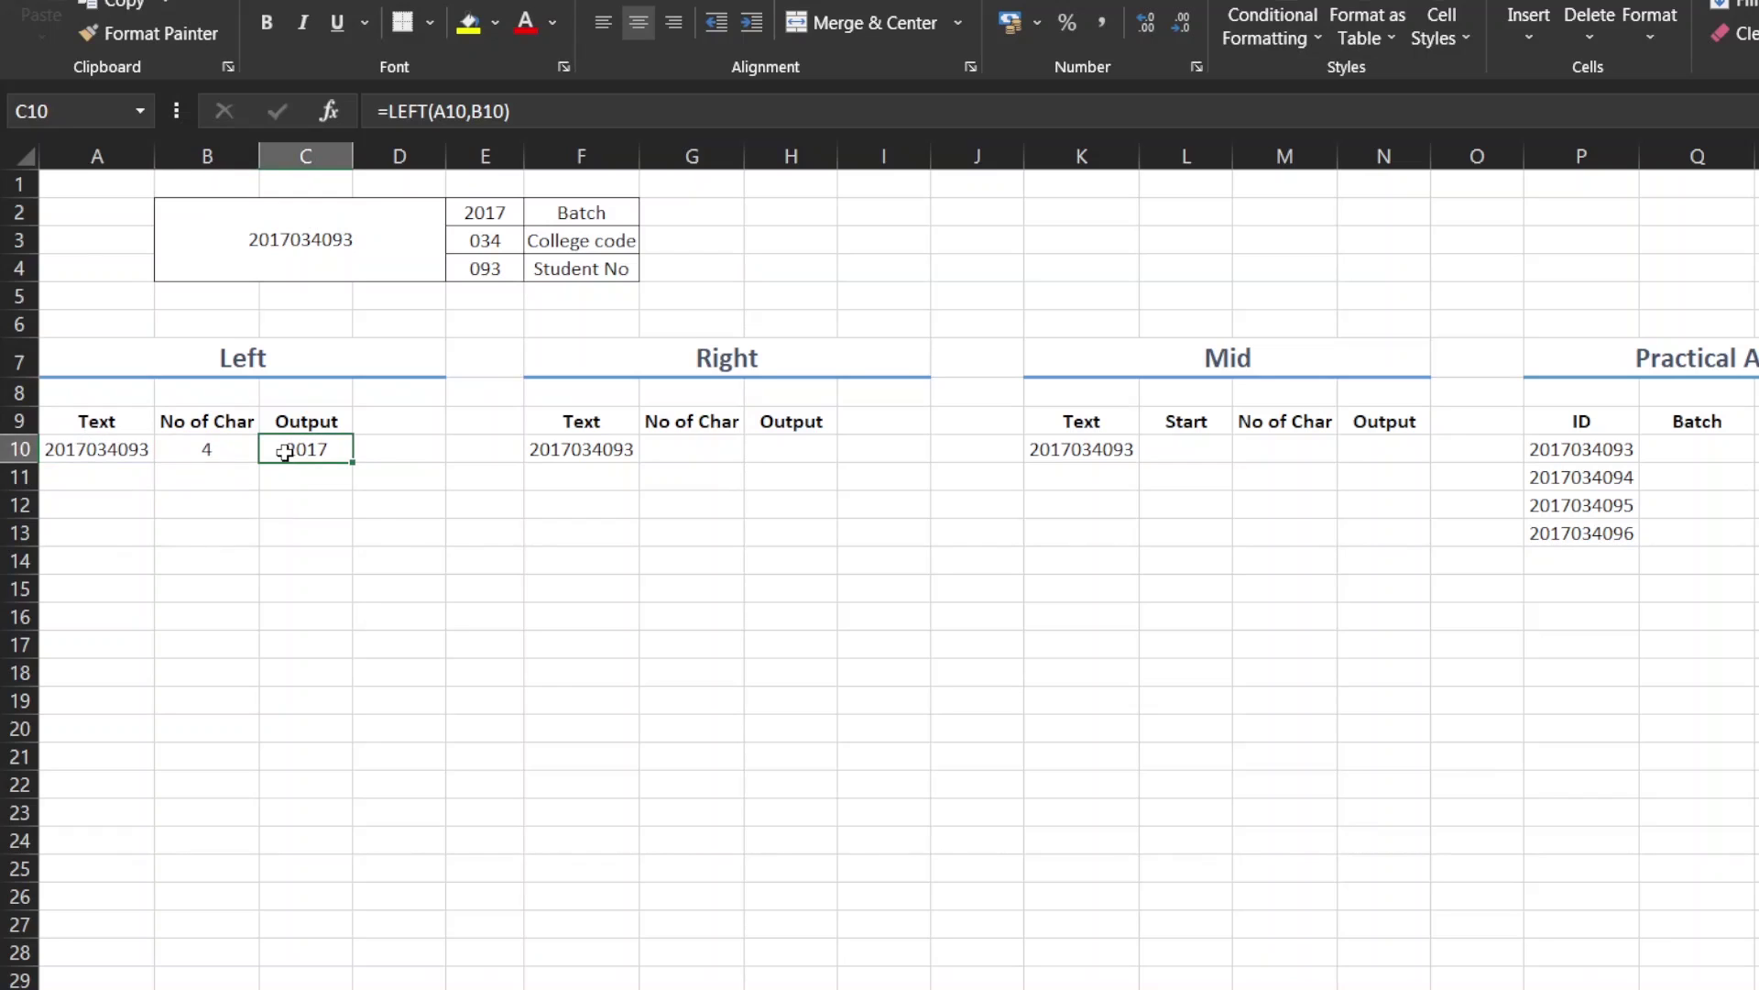
# - Enter a second student ID, belonging to batch 2016, in A11 of the Left section
pyautogui.click(120, 469)
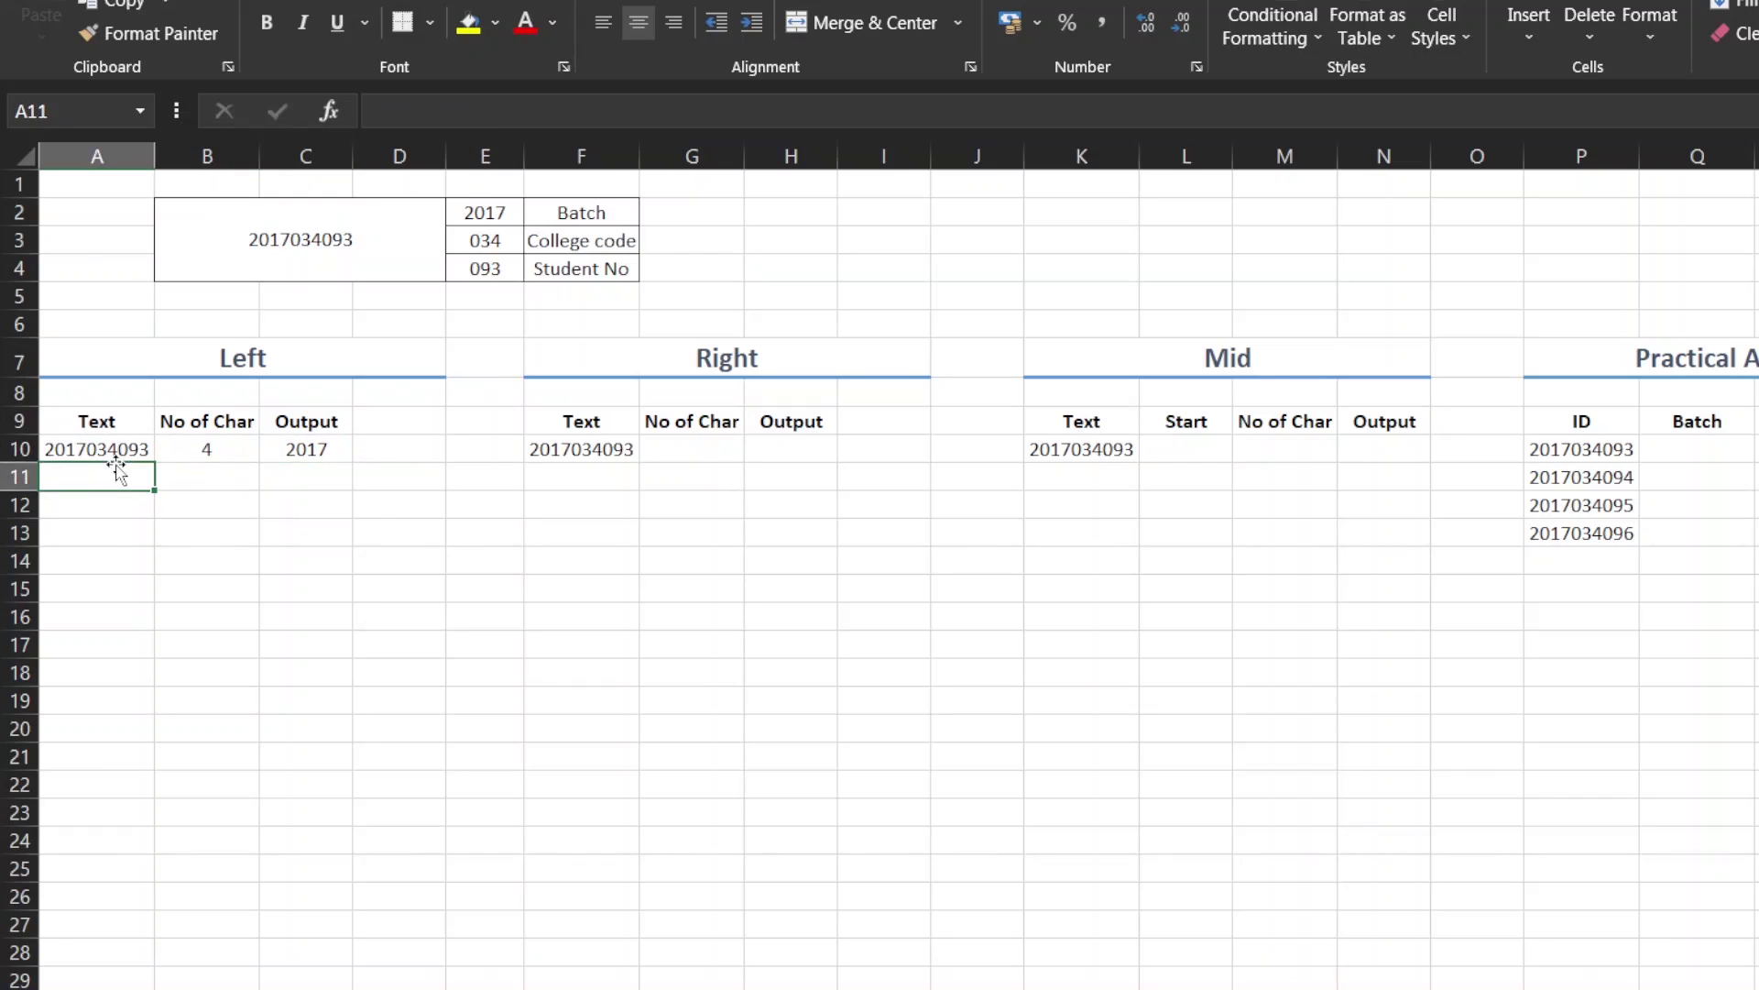
pyautogui.write('2016034093')
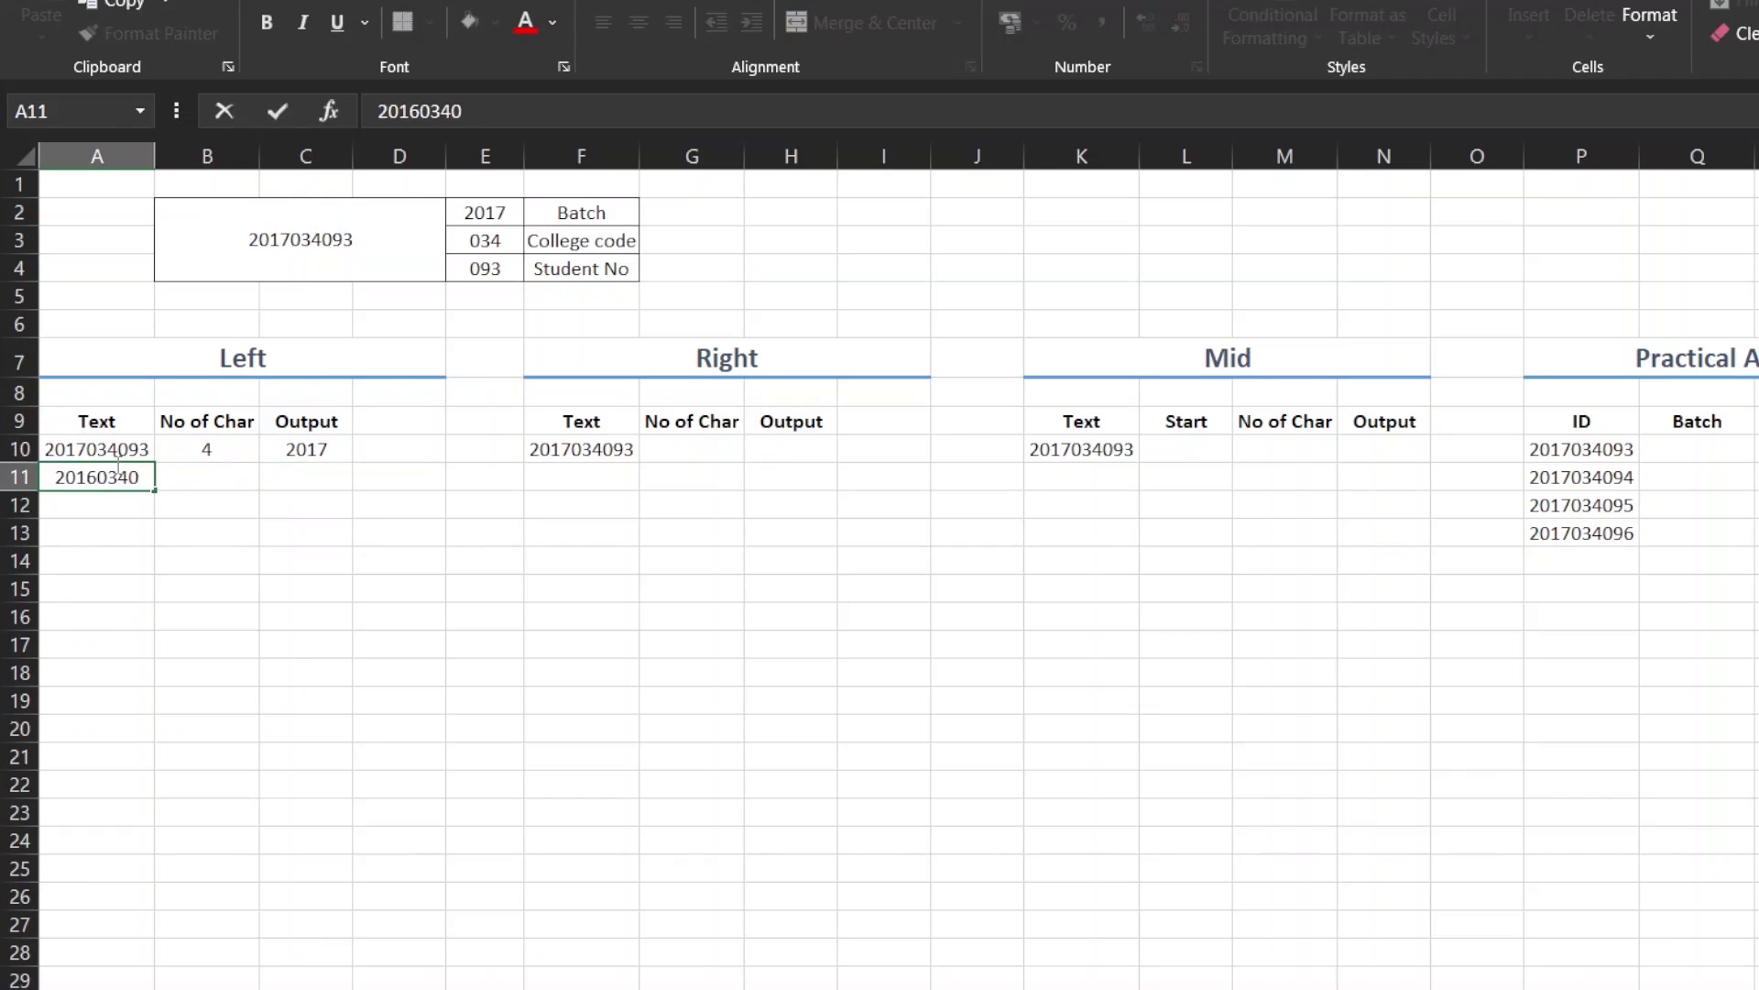
pyautogui.press('Return')
# - Fill the character count in B10 and the LEFT formula in C10 down to row 11
pyautogui.click(241, 444)
pyautogui.moveTo(261, 464); pyautogui.dragTo(265, 499)
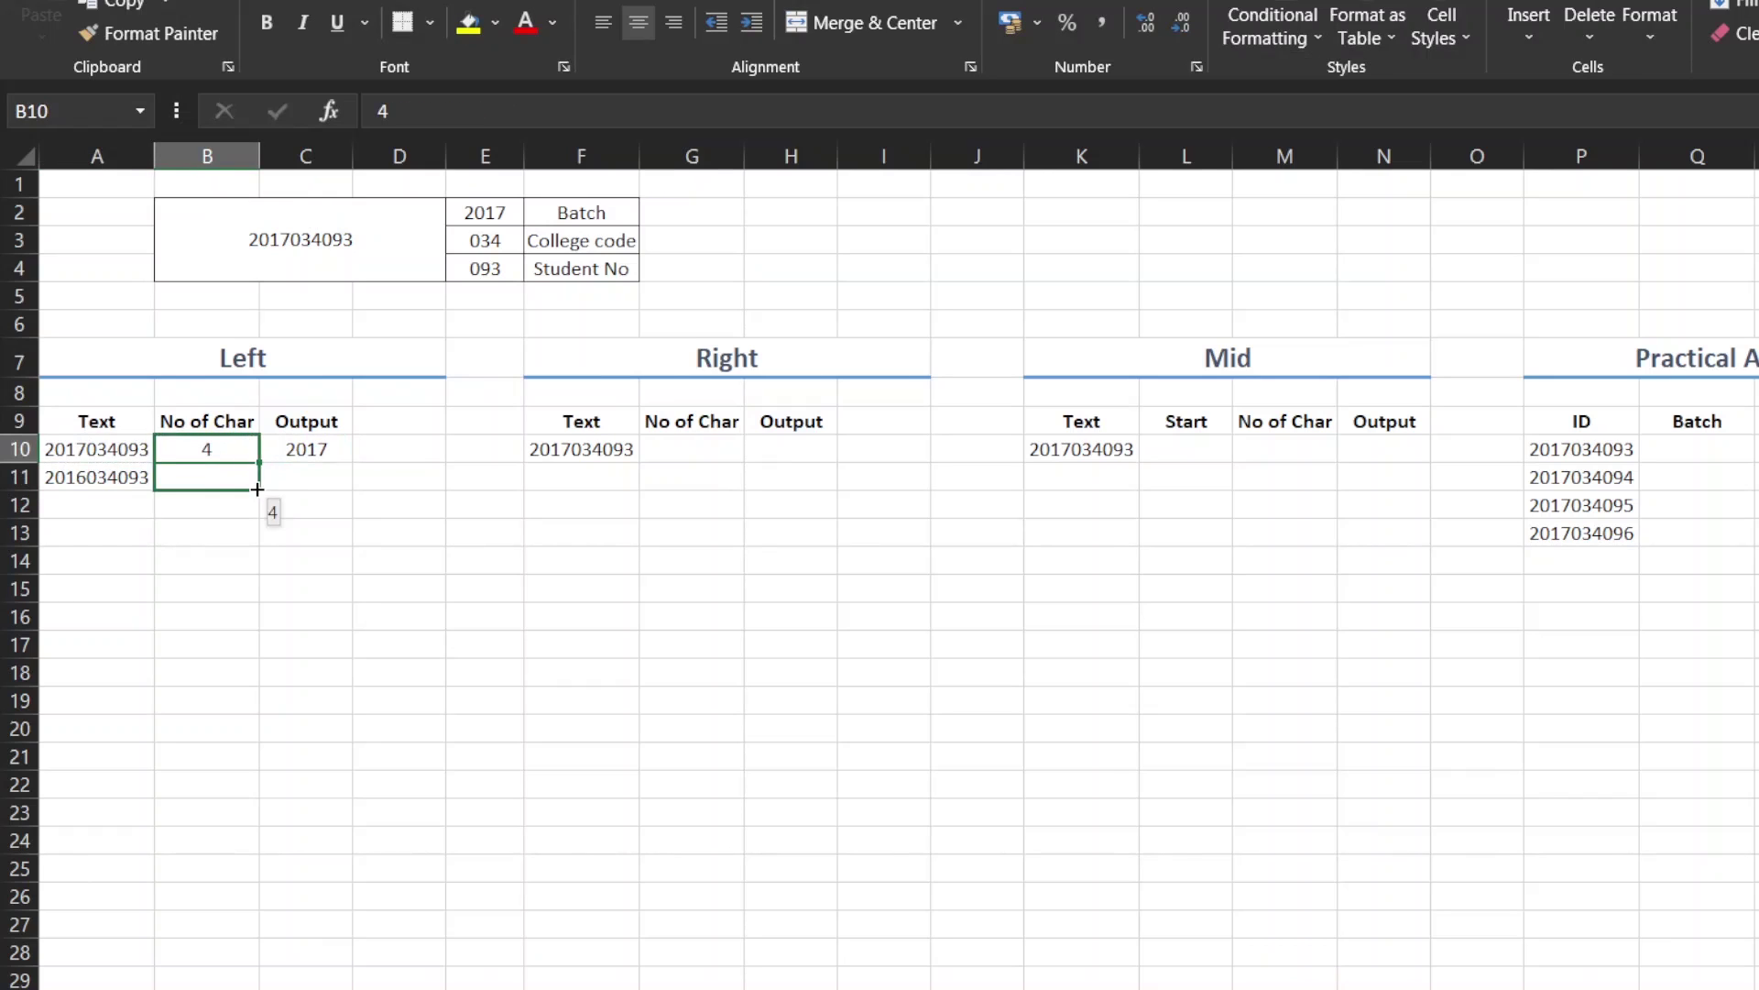
pyautogui.click(312, 449)
pyautogui.moveTo(354, 461); pyautogui.dragTo(356, 495)
pyautogui.click(389, 529)
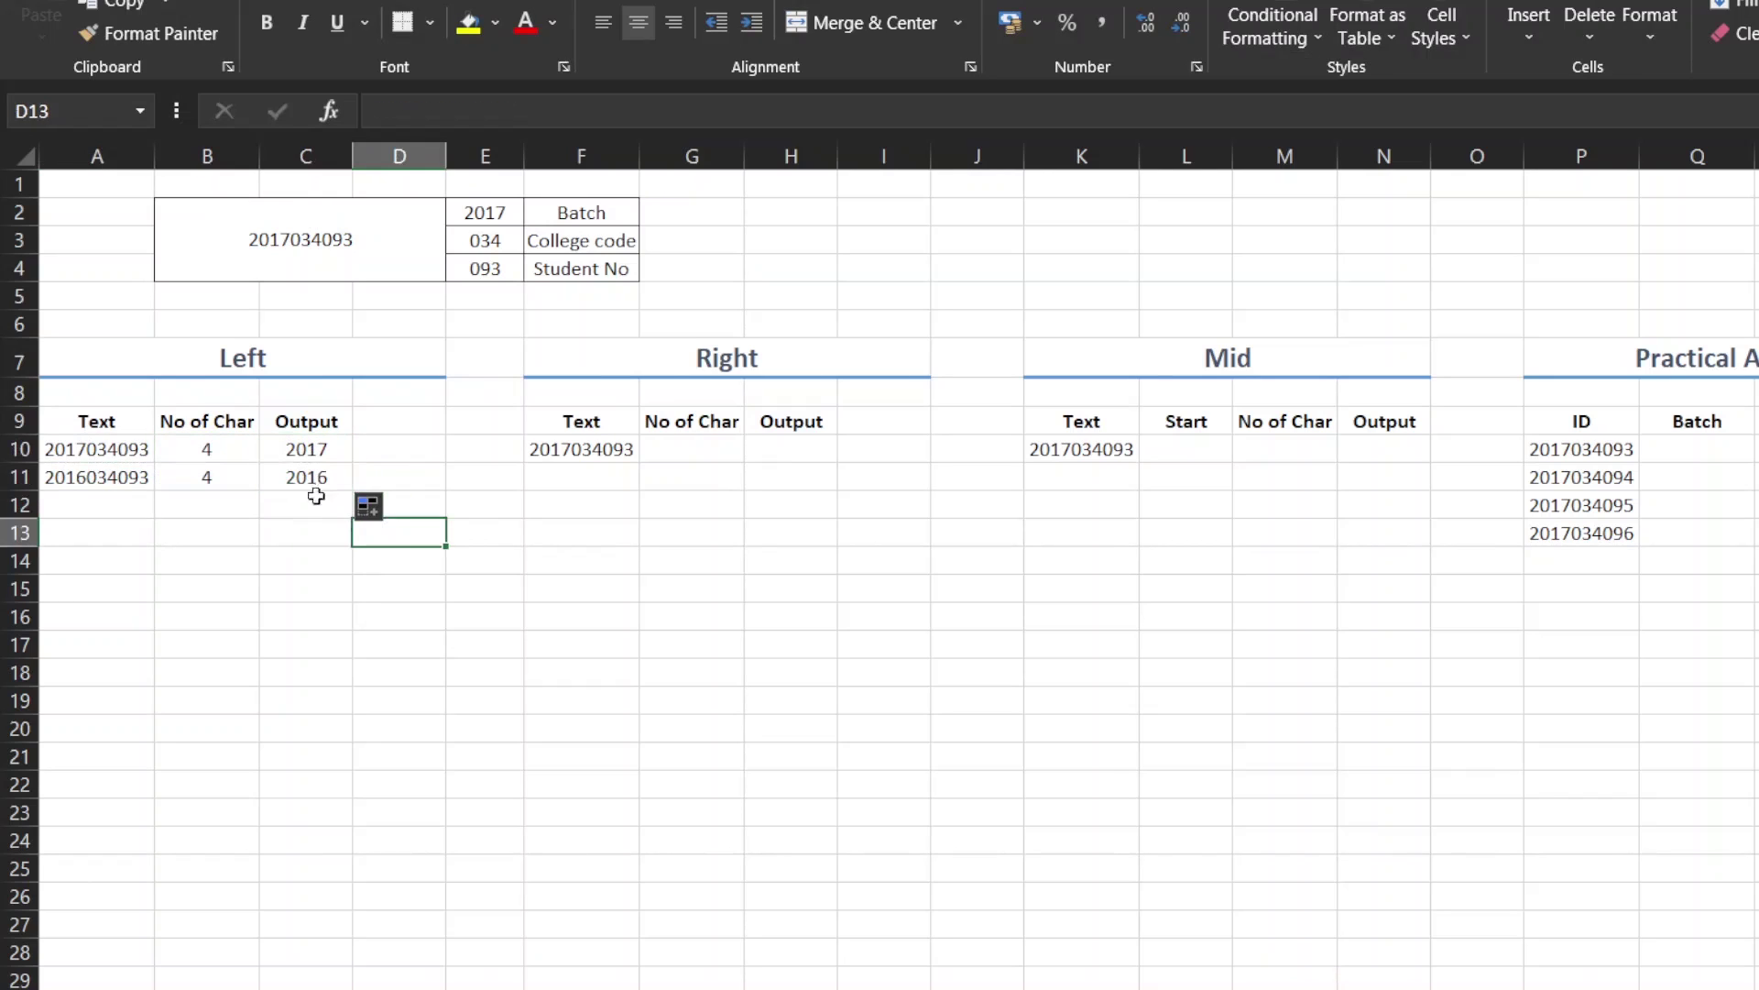
pyautogui.click(271, 483)
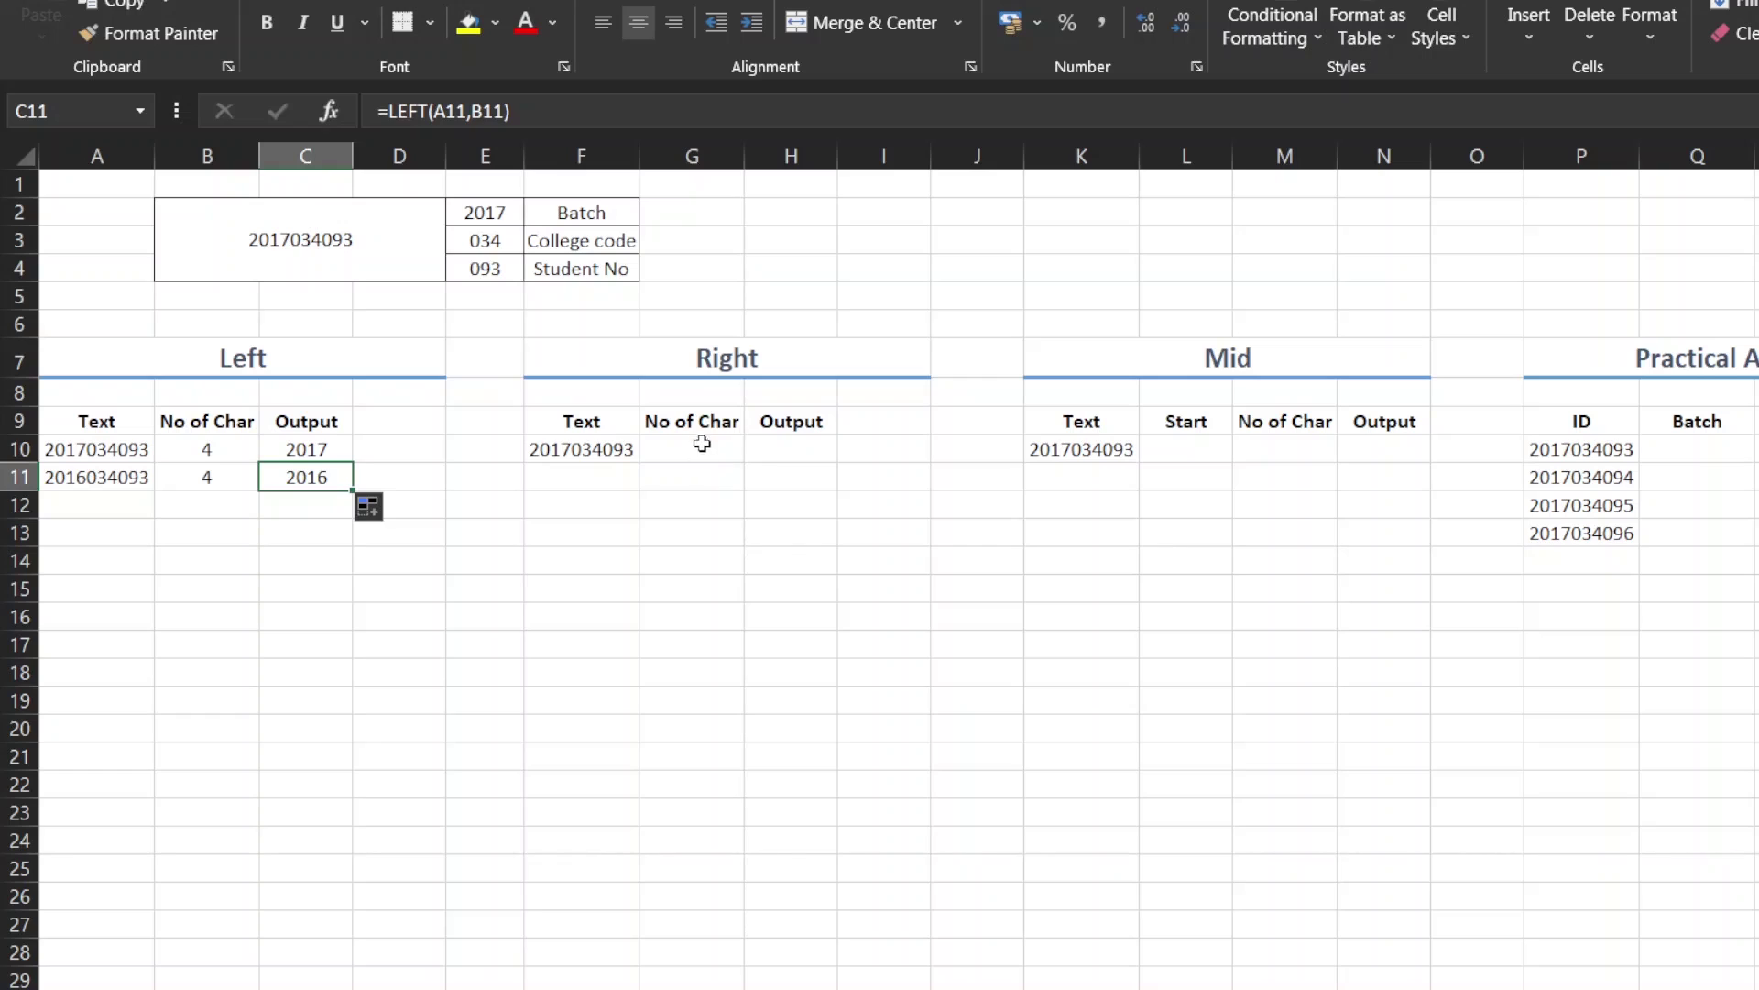
# - Set the number of characters in G10 of the Right section to 3
pyautogui.click(702, 444)
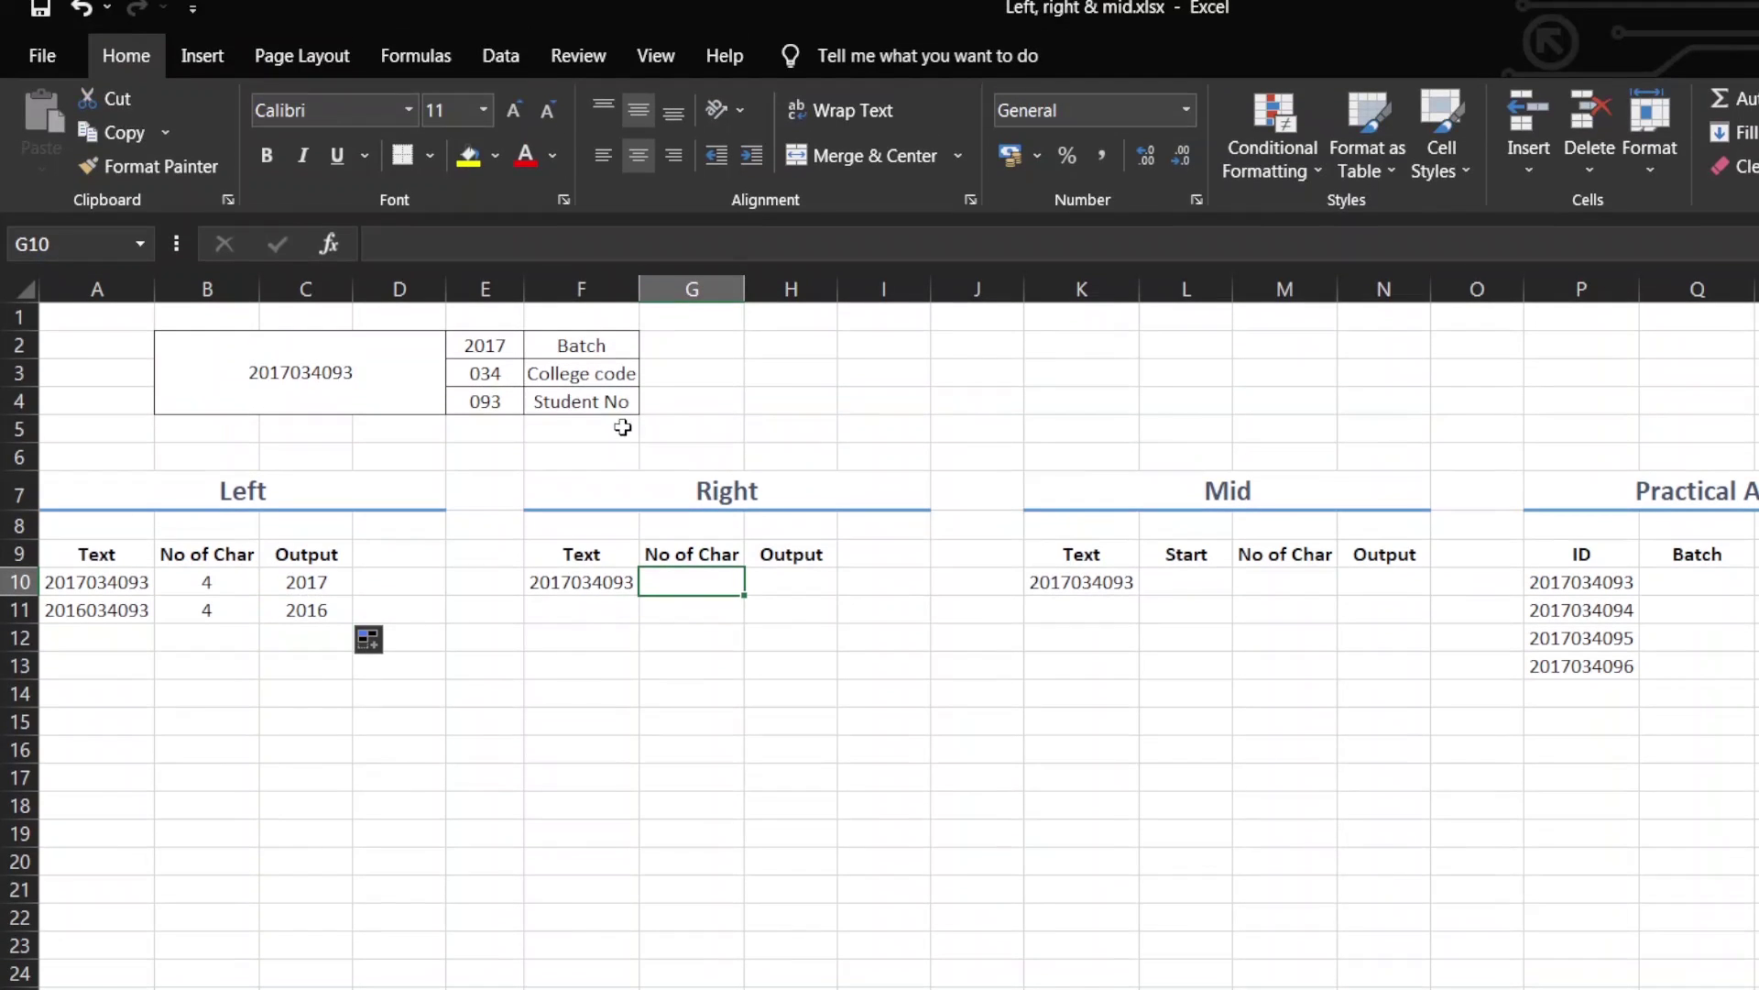
pyautogui.write('3')
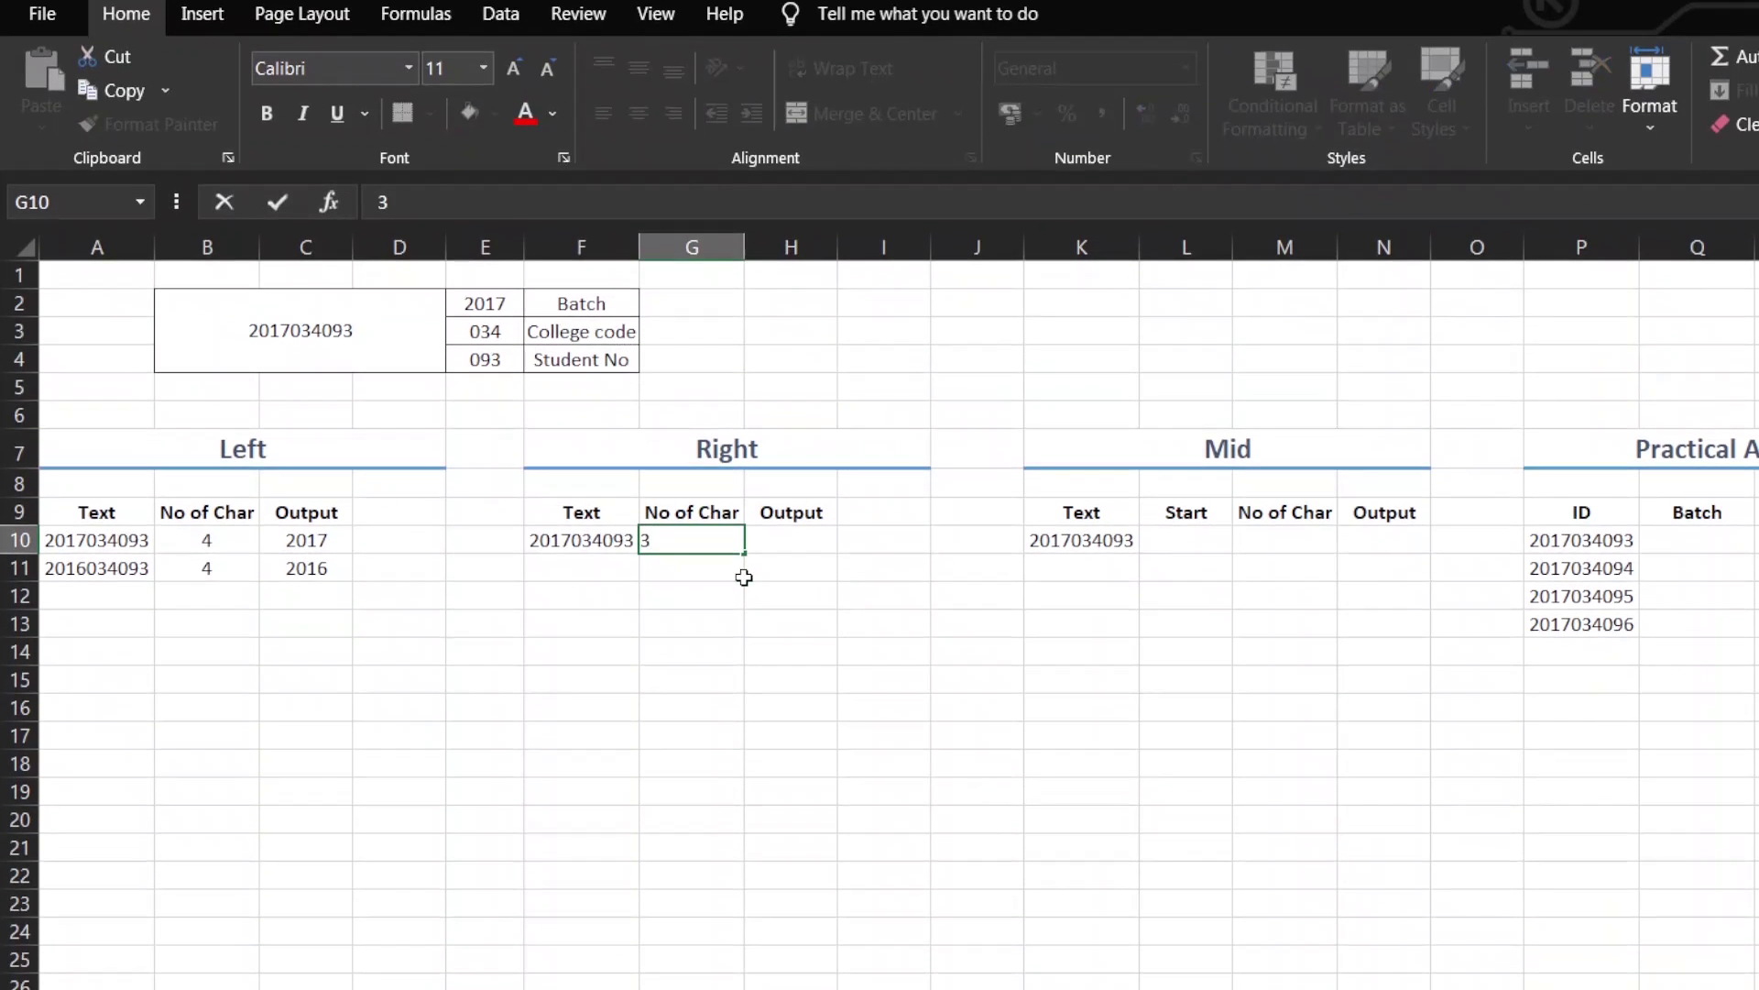
pyautogui.press('Return')
# - Enter the formula =RIGHT(F10,G10) in output cell H10 to extract the student number from the ID
pyautogui.click(781, 540)
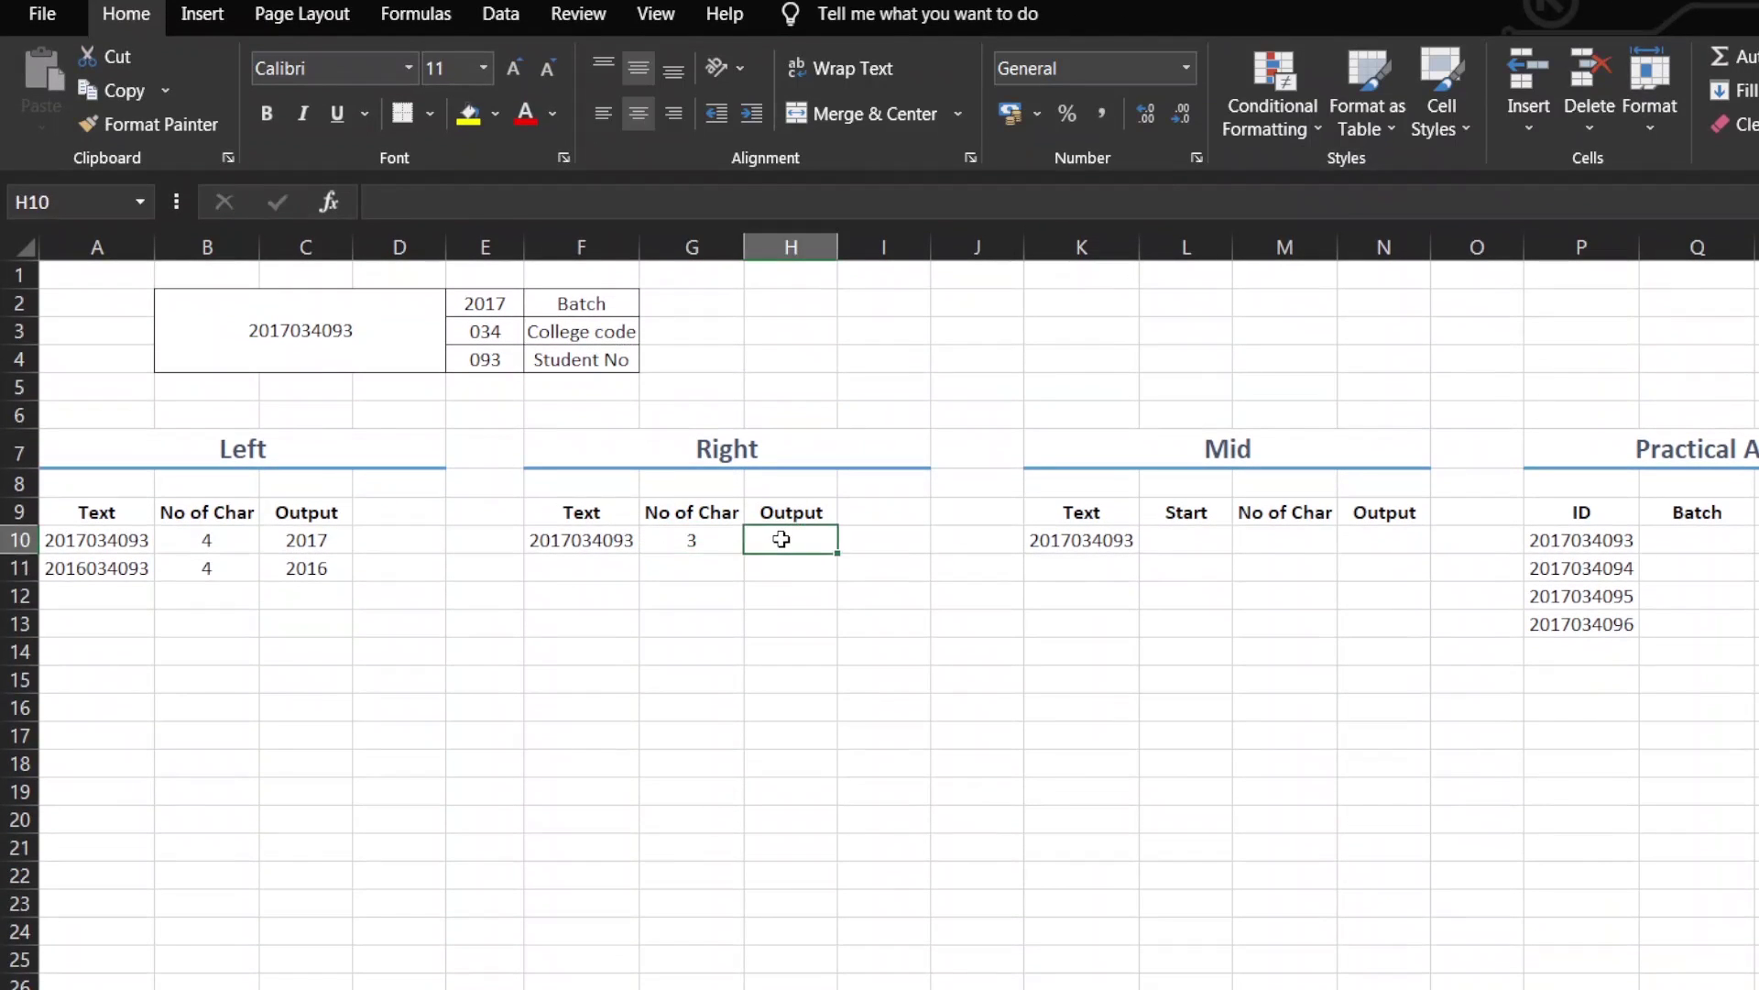
pyautogui.write('=')
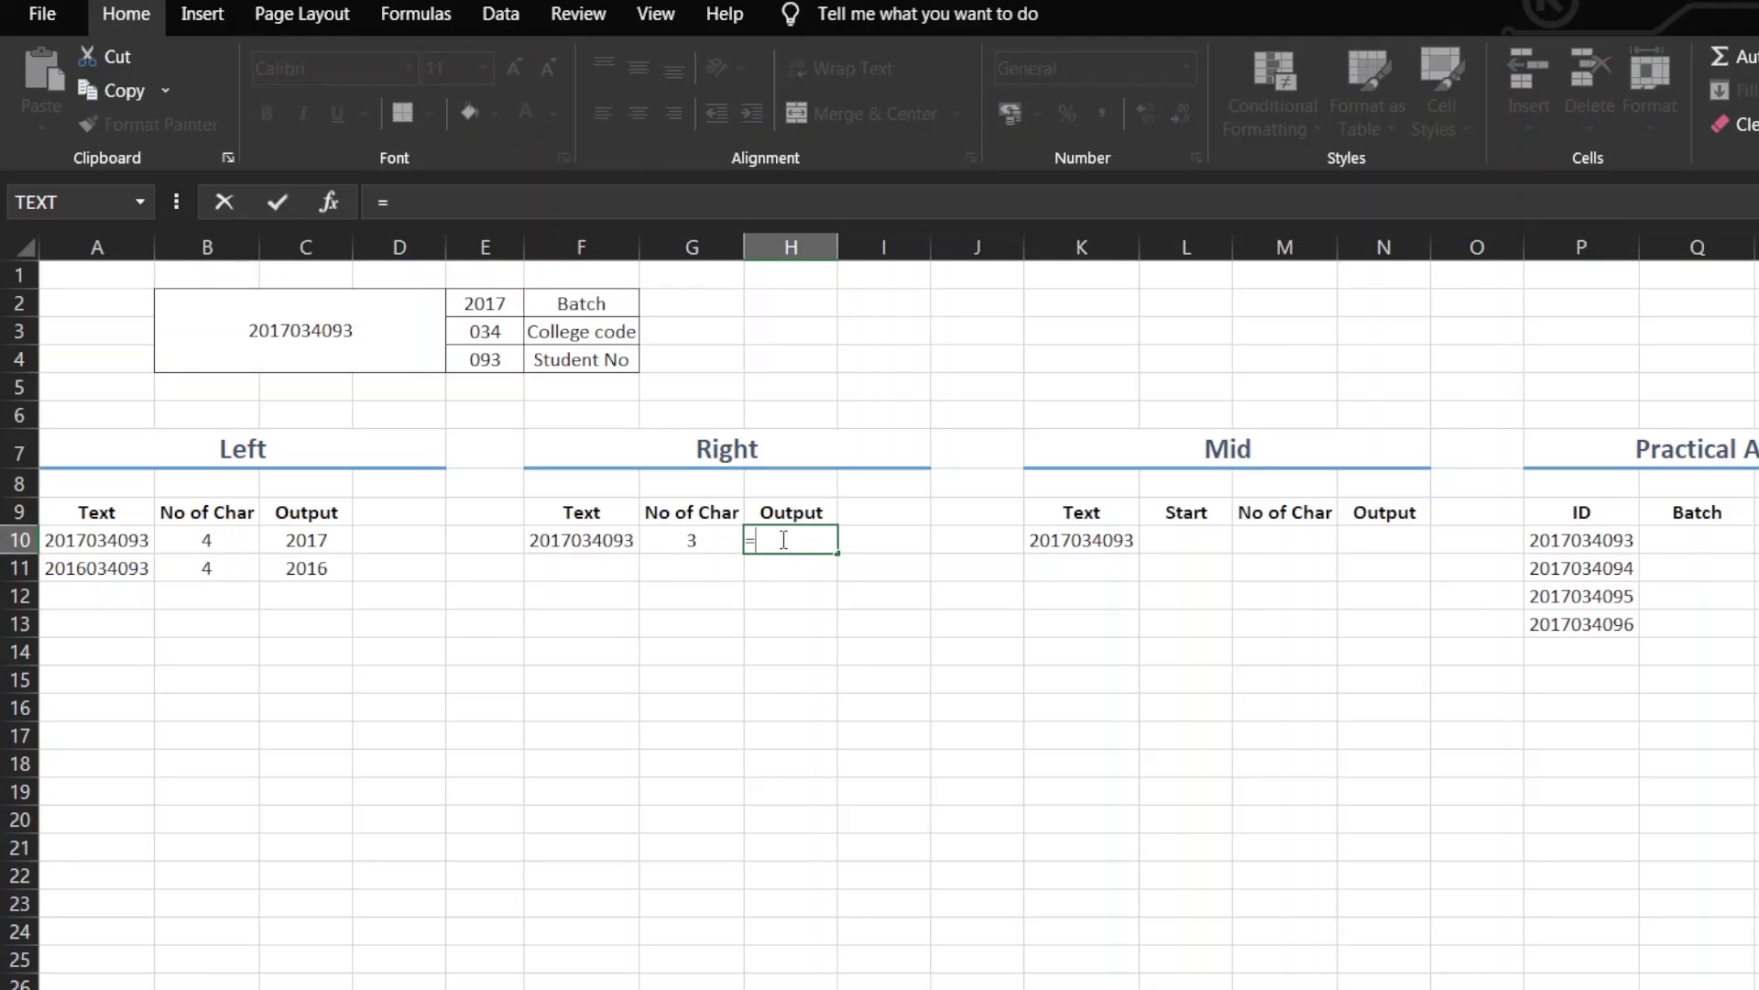
pyautogui.write('right')
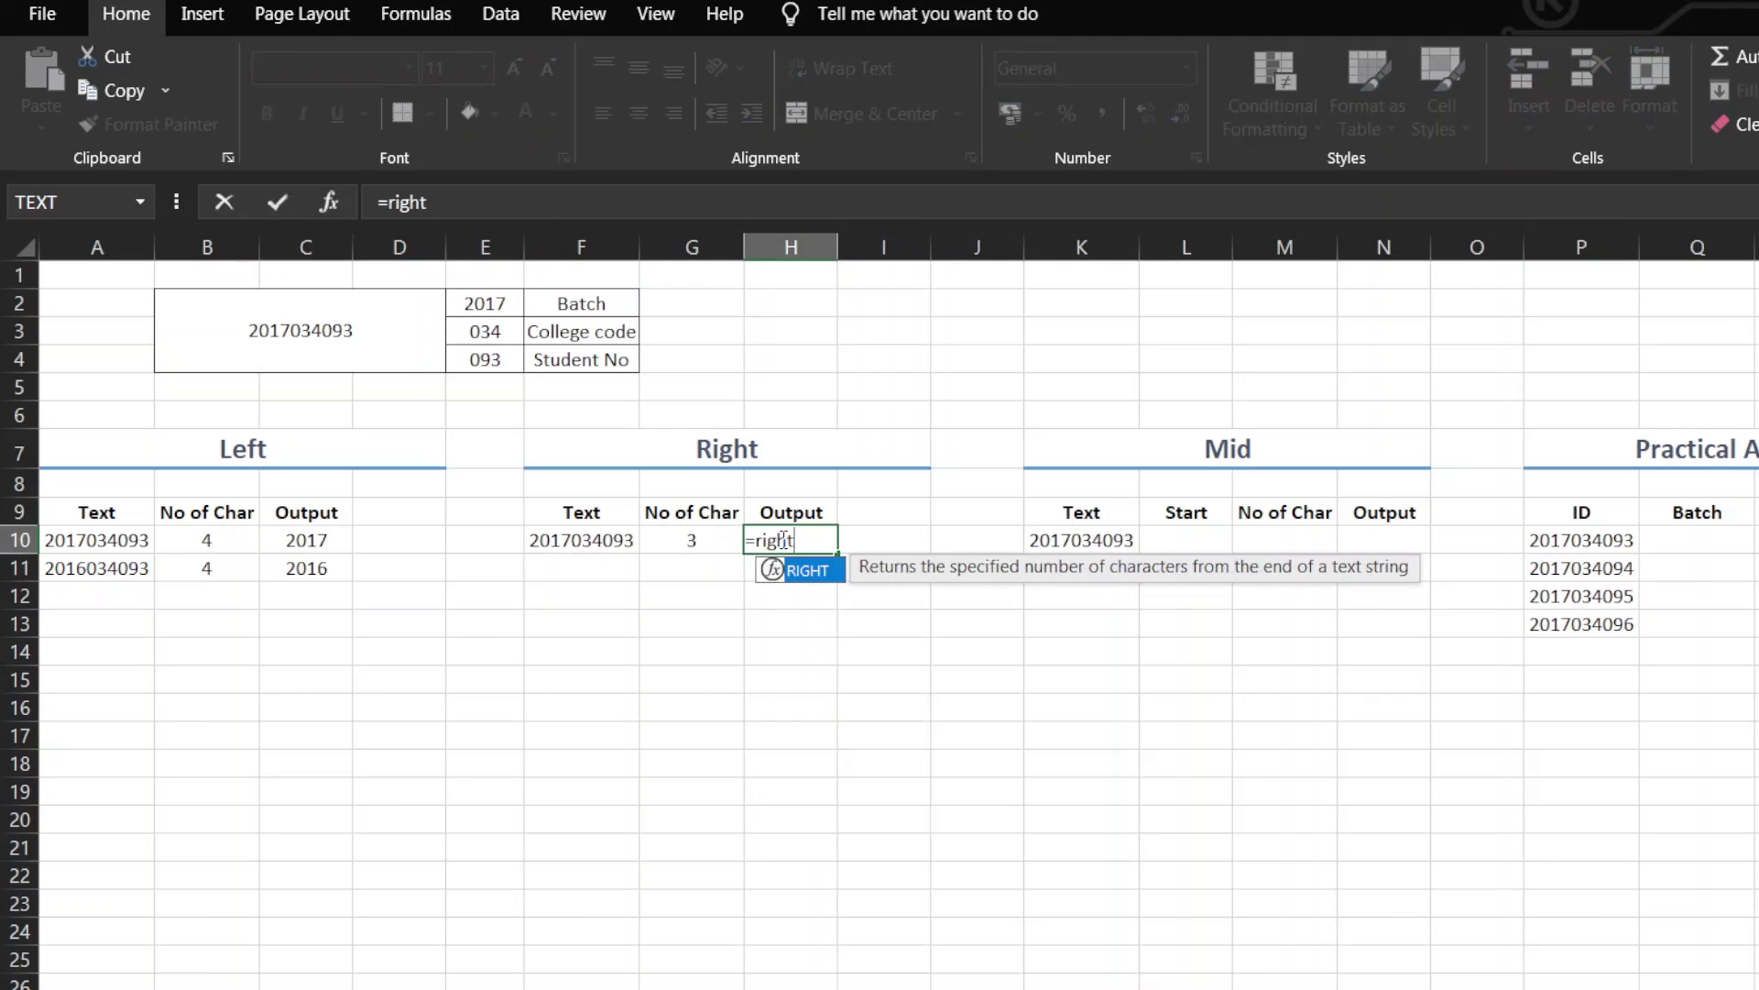
pyautogui.press('Tab')
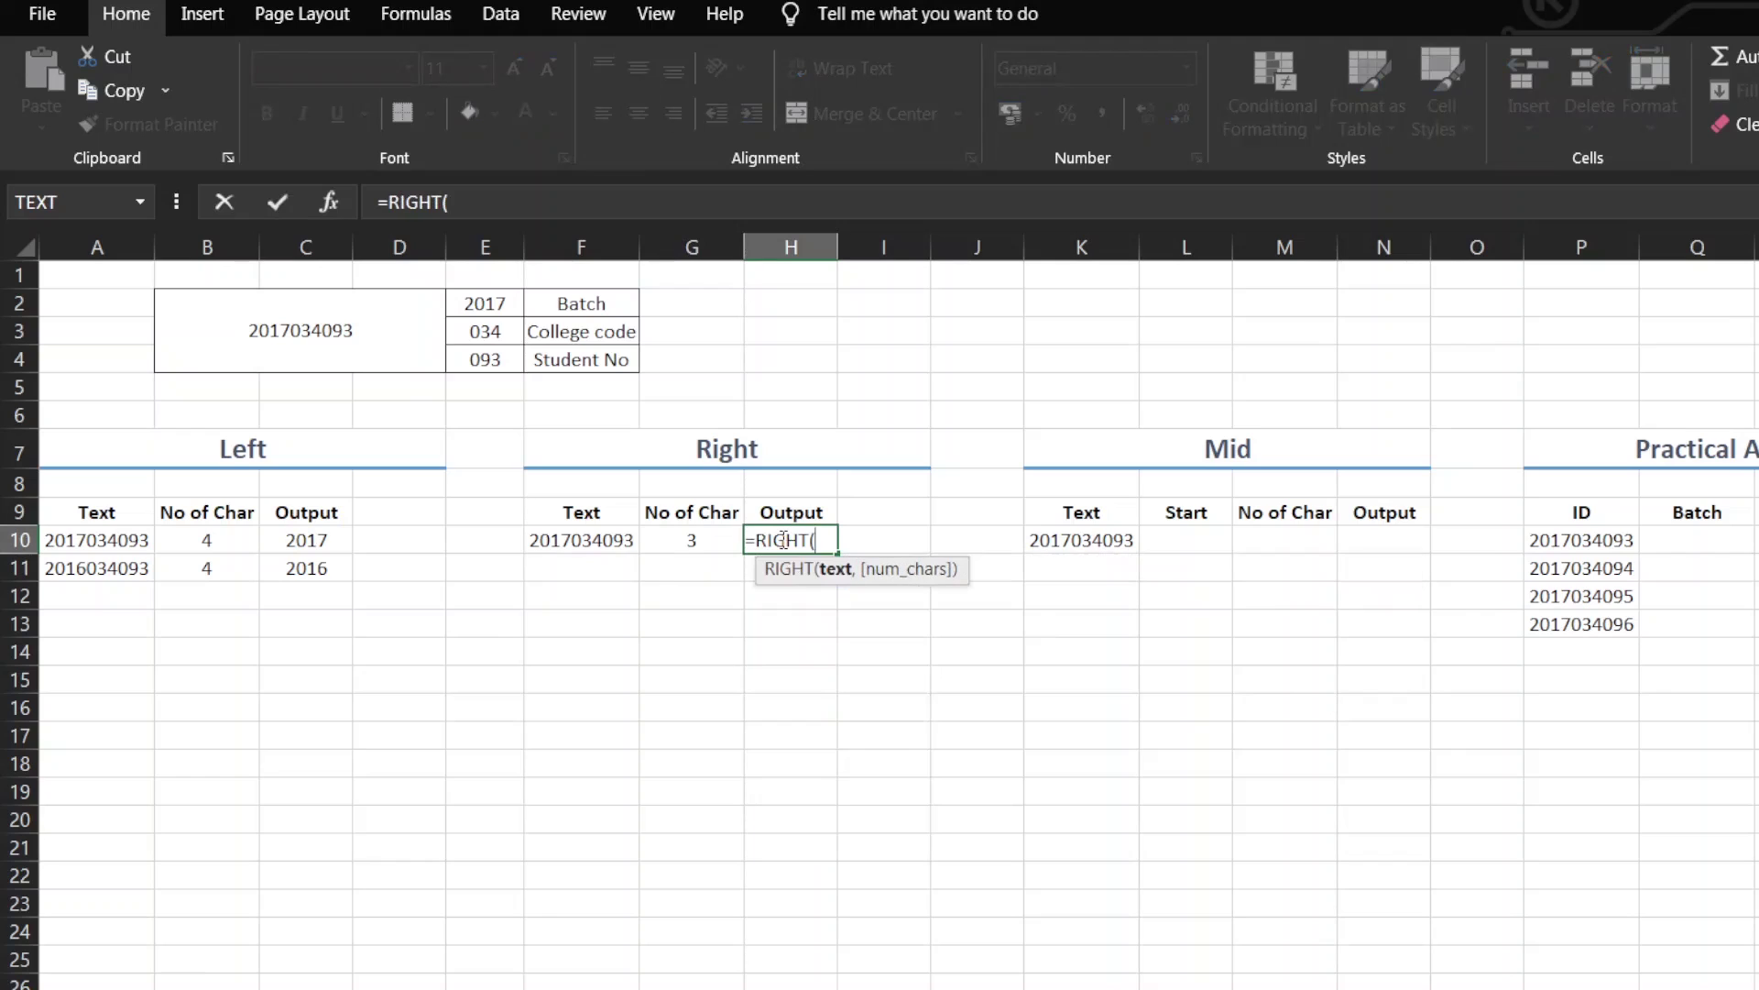
pyautogui.click(598, 547)
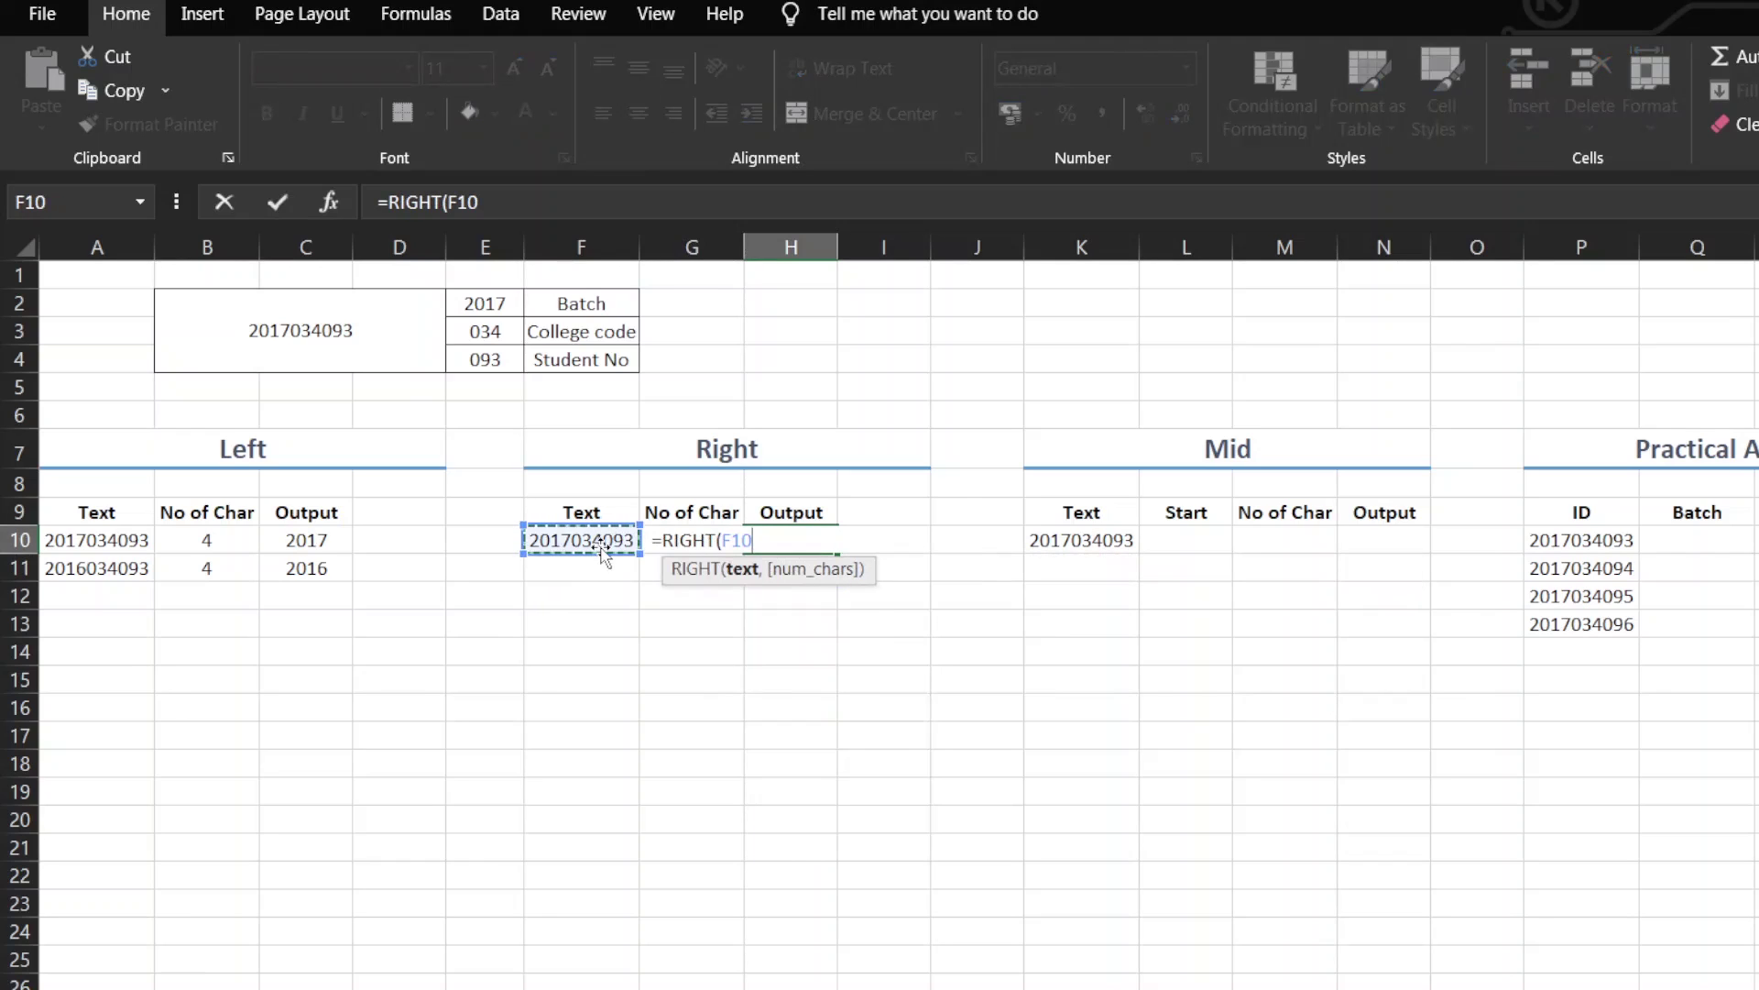
pyautogui.write(',')
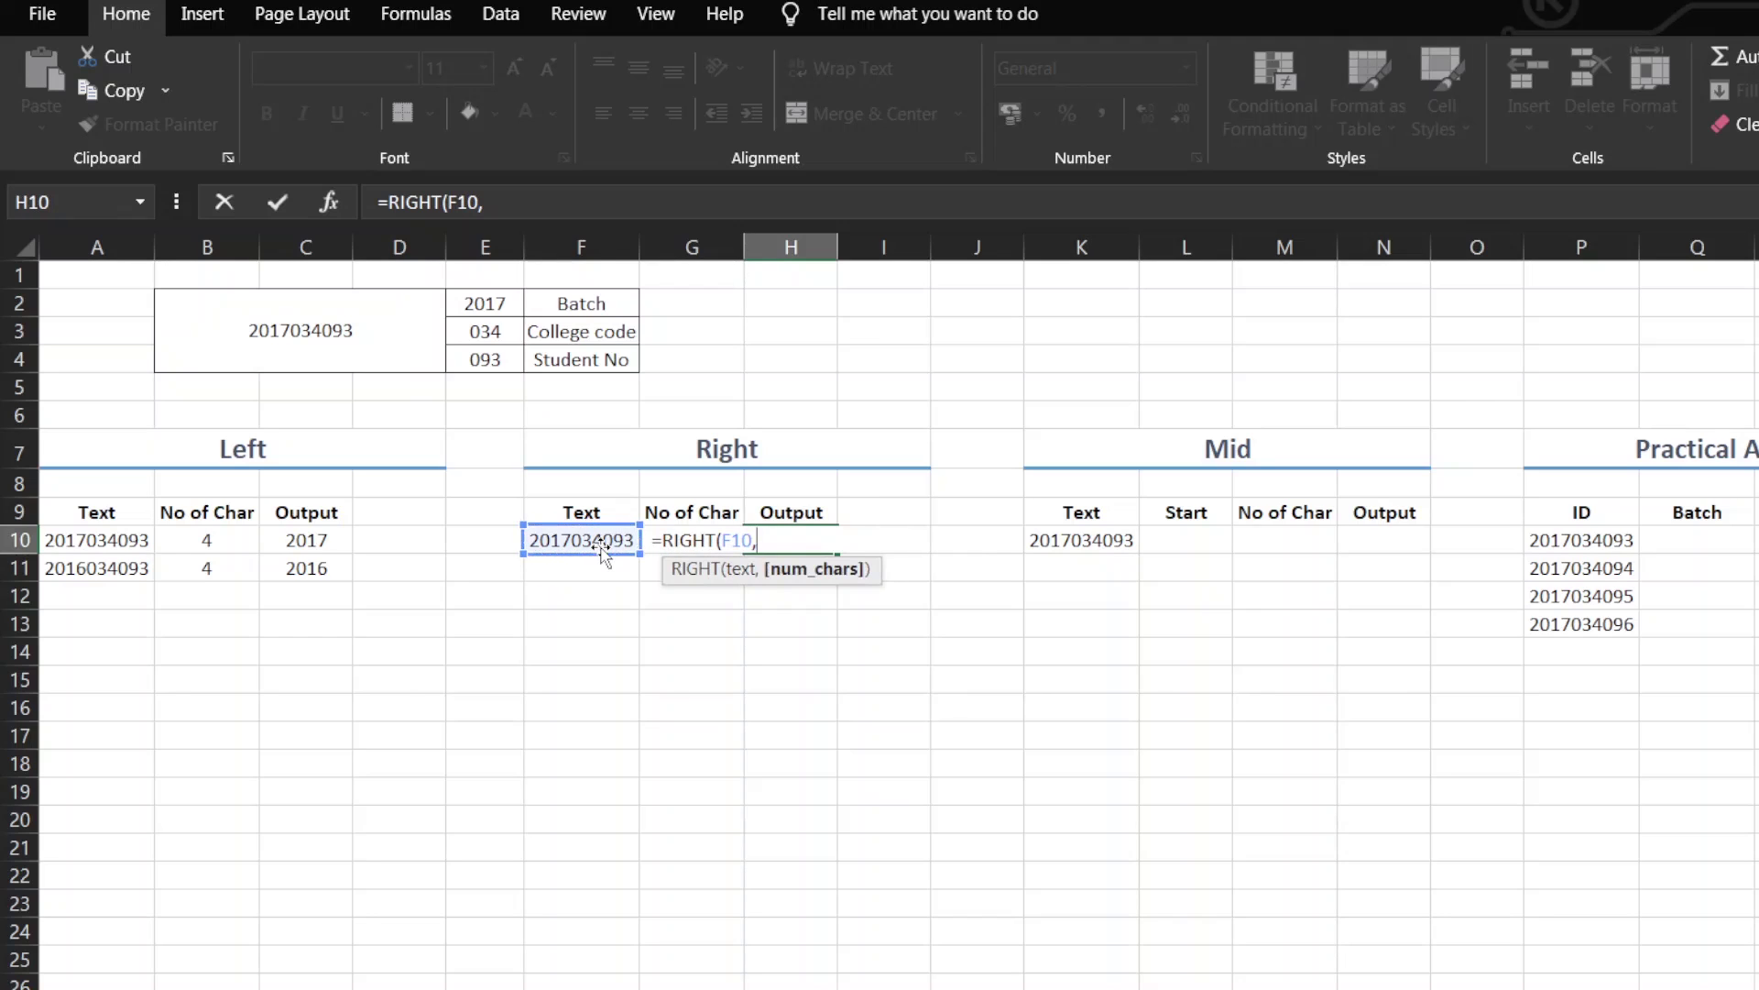
pyautogui.click(676, 515)
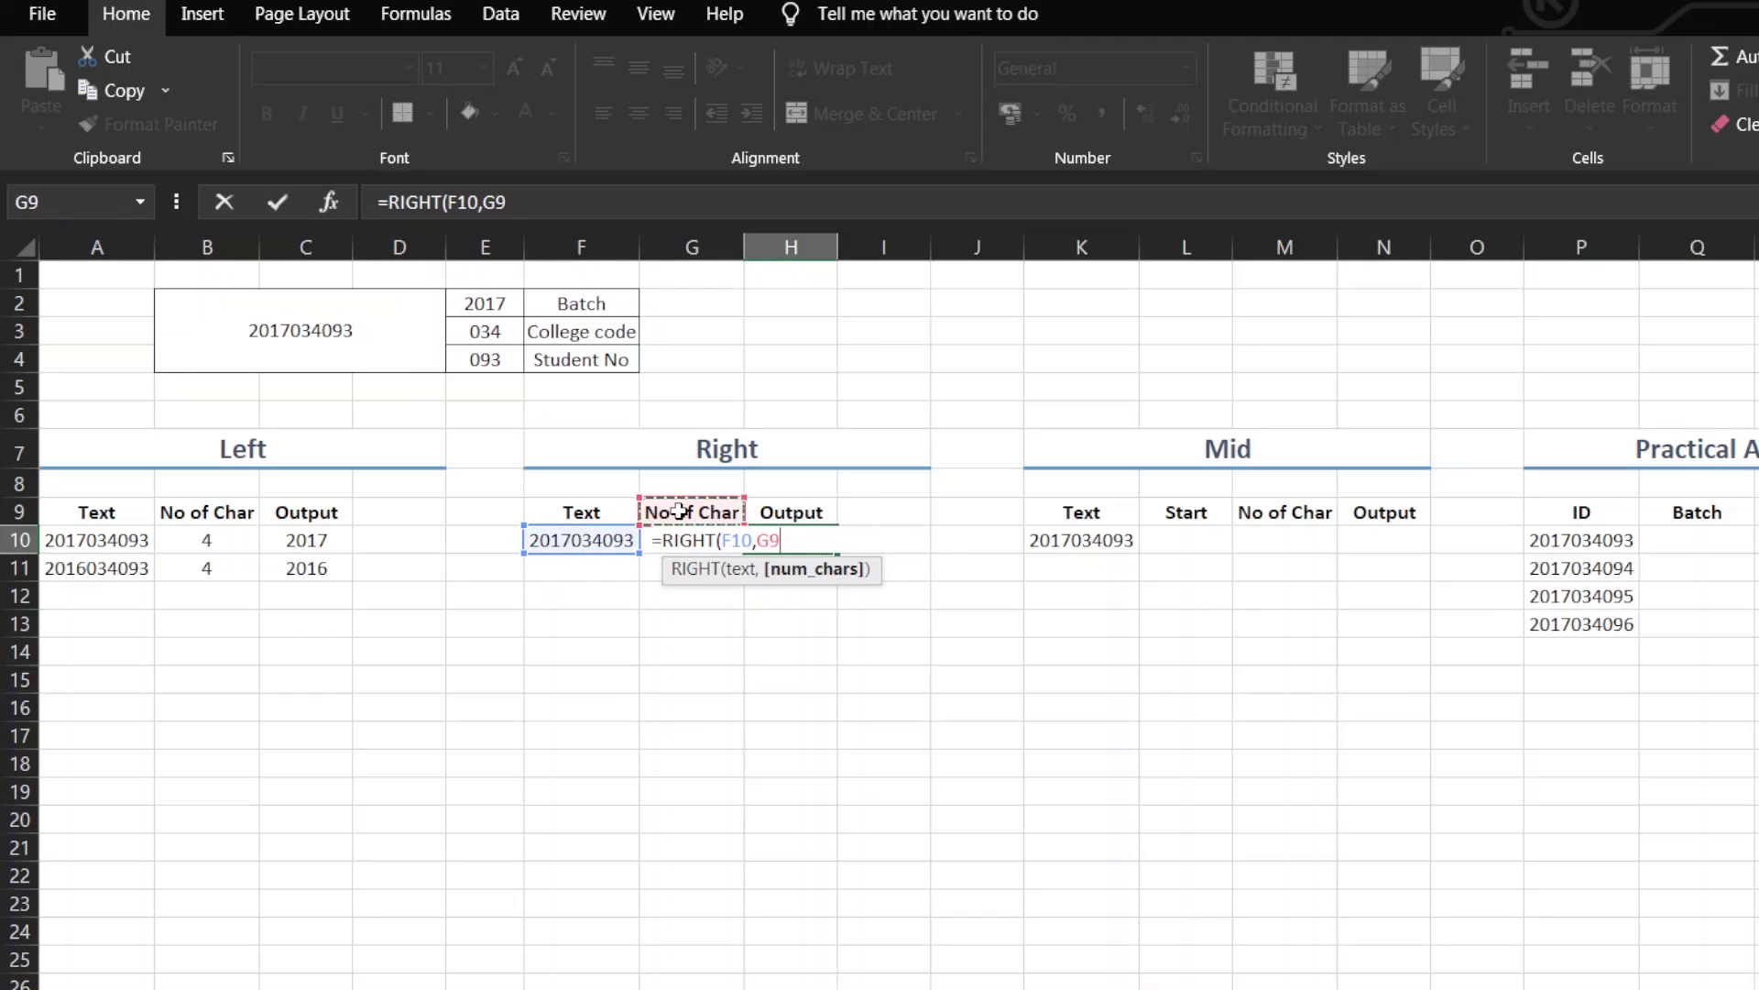
pyautogui.press('Down')
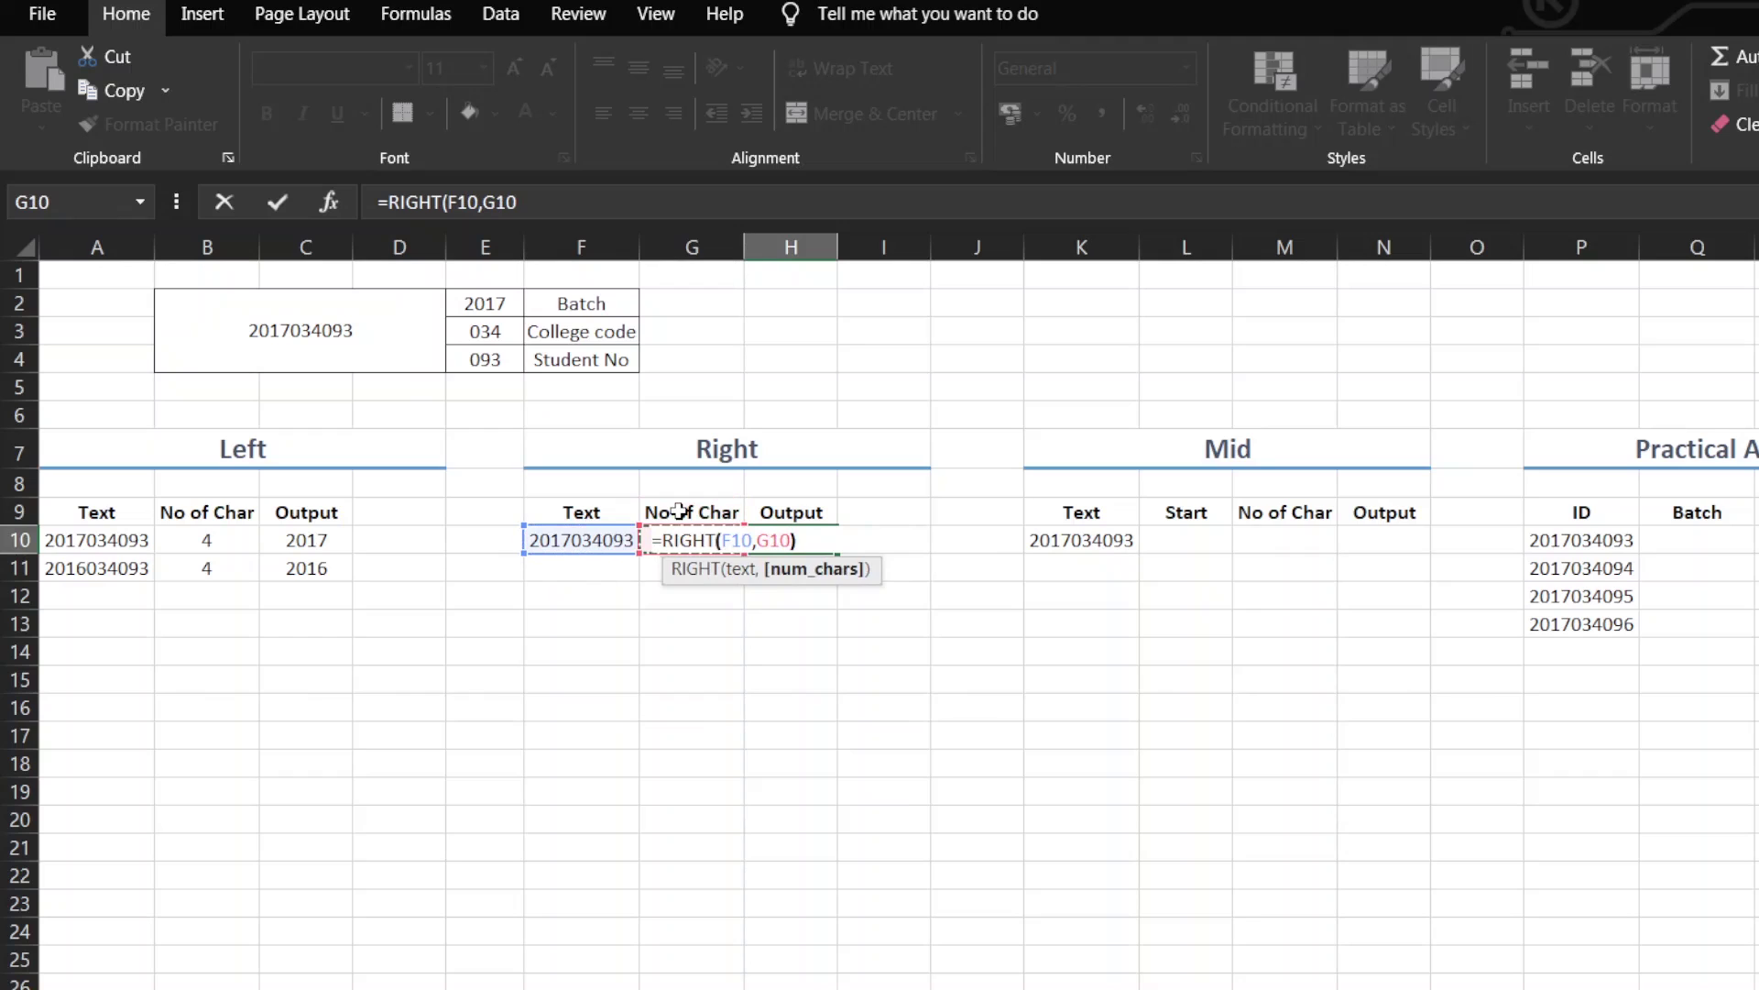
pyautogui.write(')')
pyautogui.press('Return')
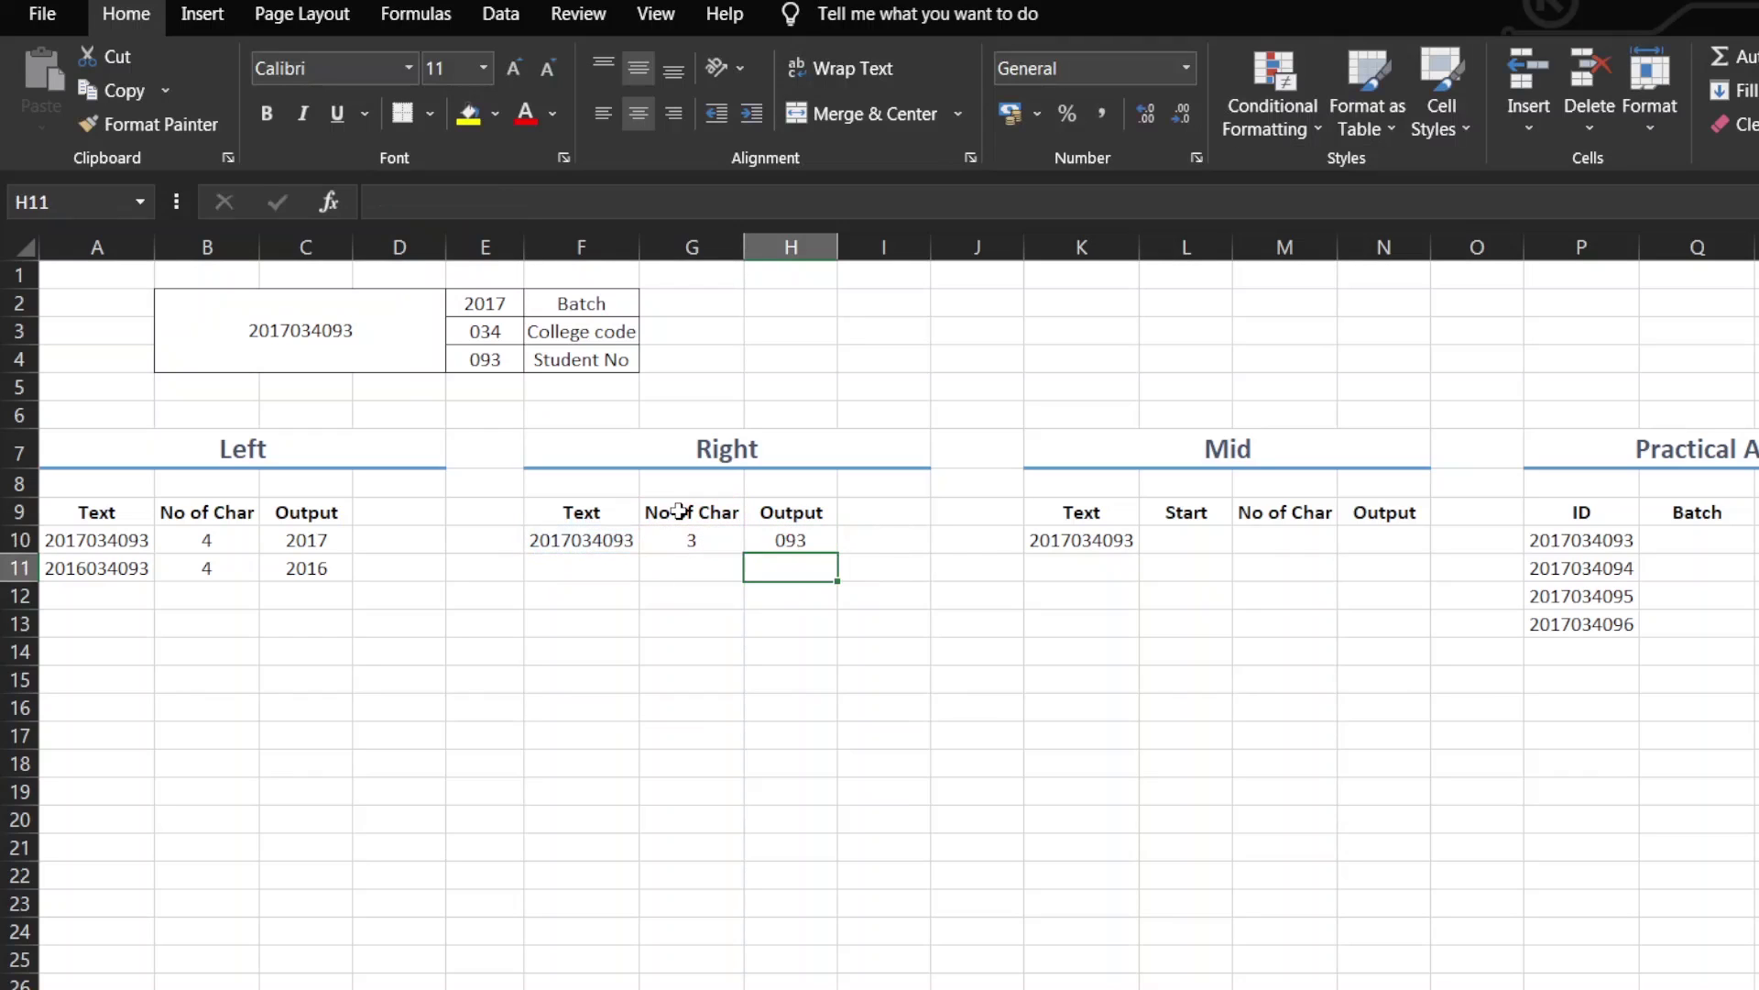
pyautogui.click(822, 540)
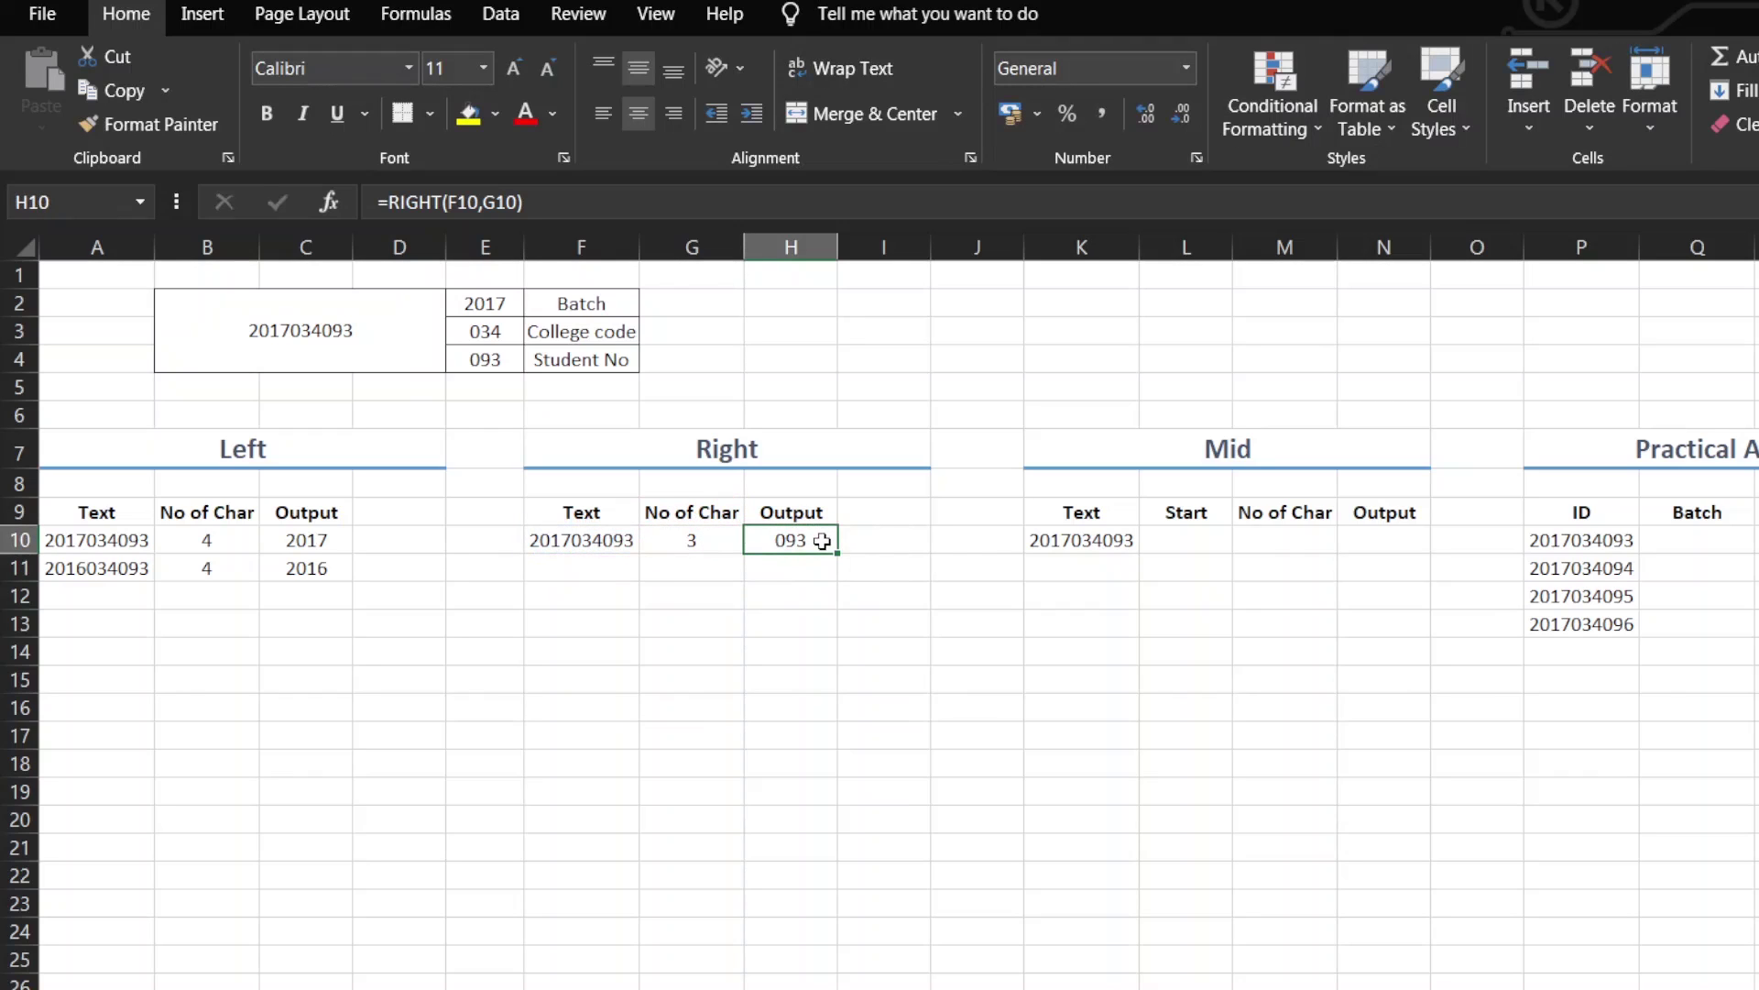
# - Fill the student ID in F10 down to F15 as a series and copy the character count in G10 down to G15
pyautogui.click(606, 572)
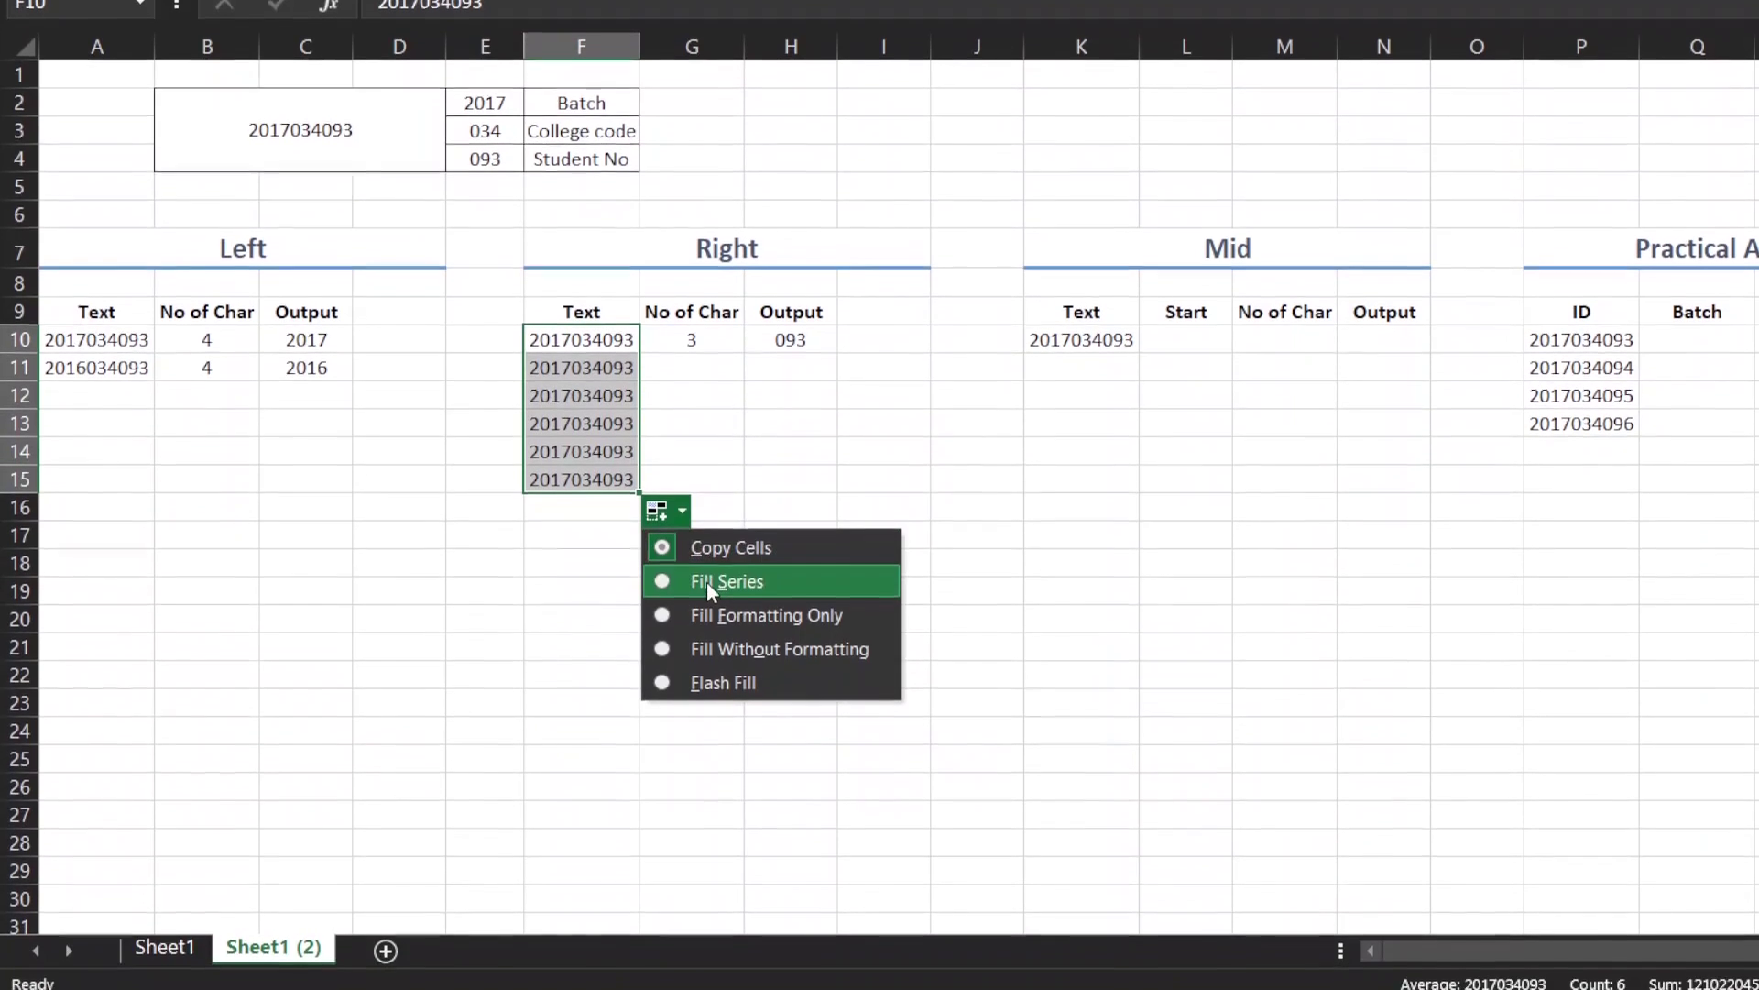
pyautogui.click(718, 779)
pyautogui.click(723, 332)
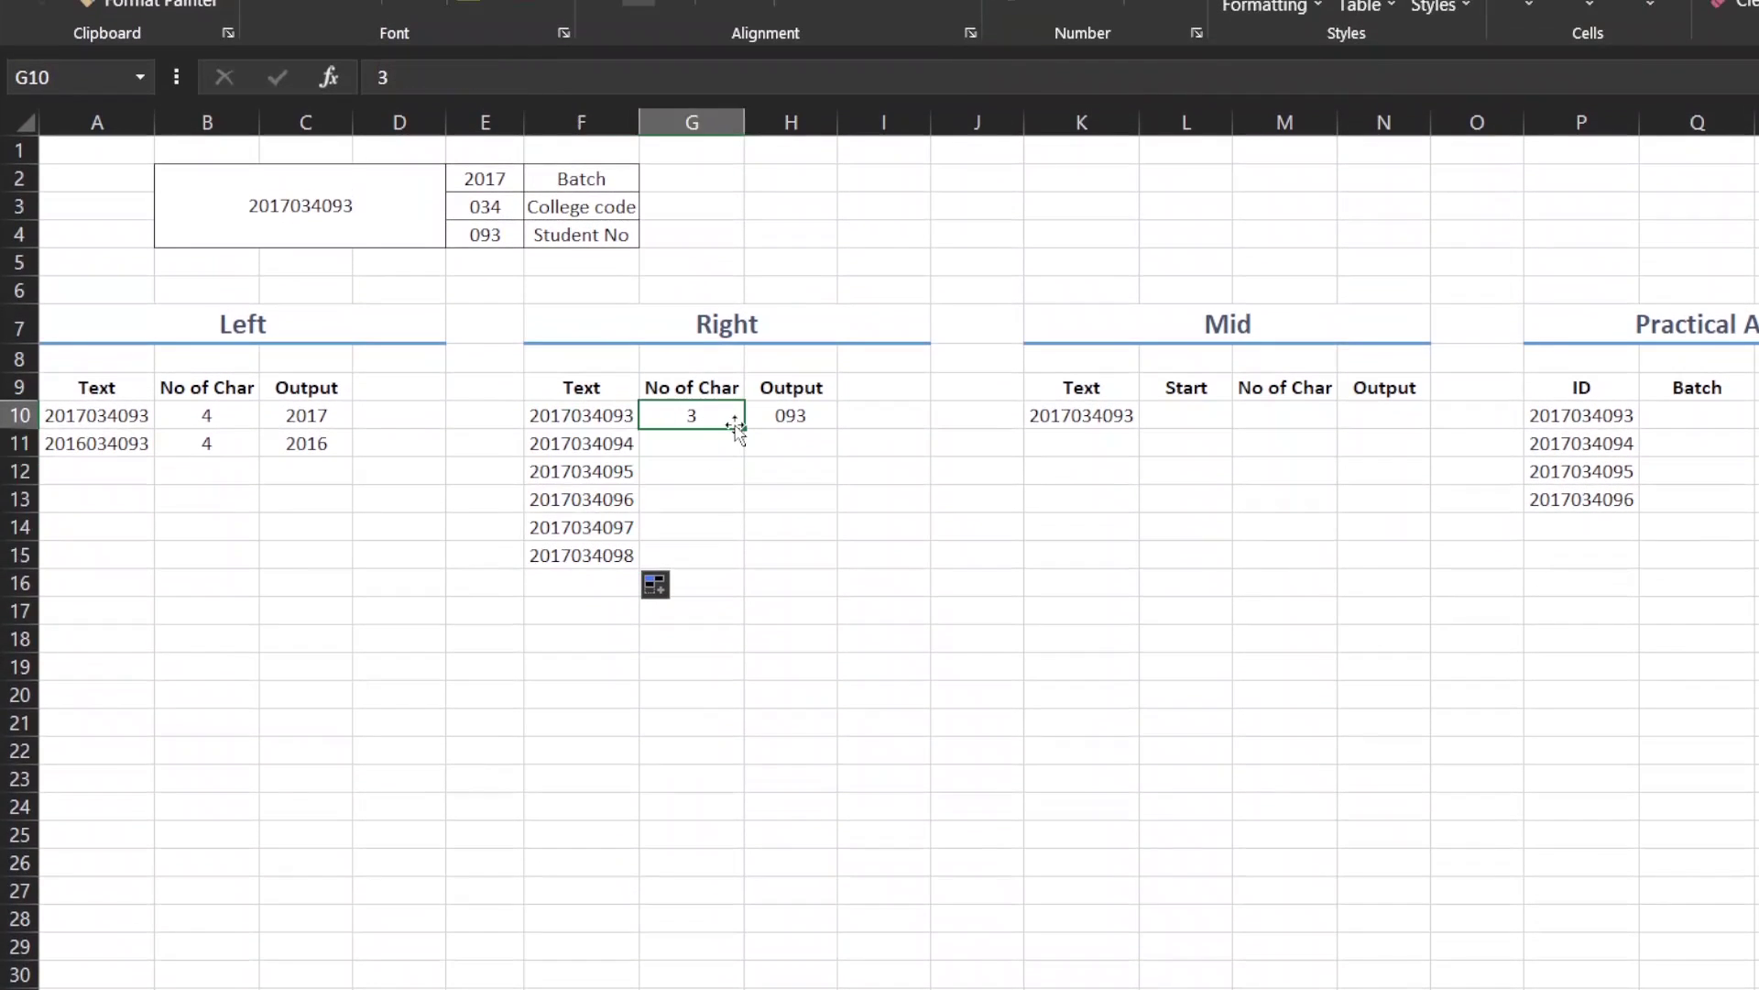
pyautogui.moveTo(749, 359); pyautogui.dragTo(728, 489)
pyautogui.click(685, 386)
pyautogui.click(699, 417)
pyautogui.moveTo(738, 456); pyautogui.dragTo(741, 587)
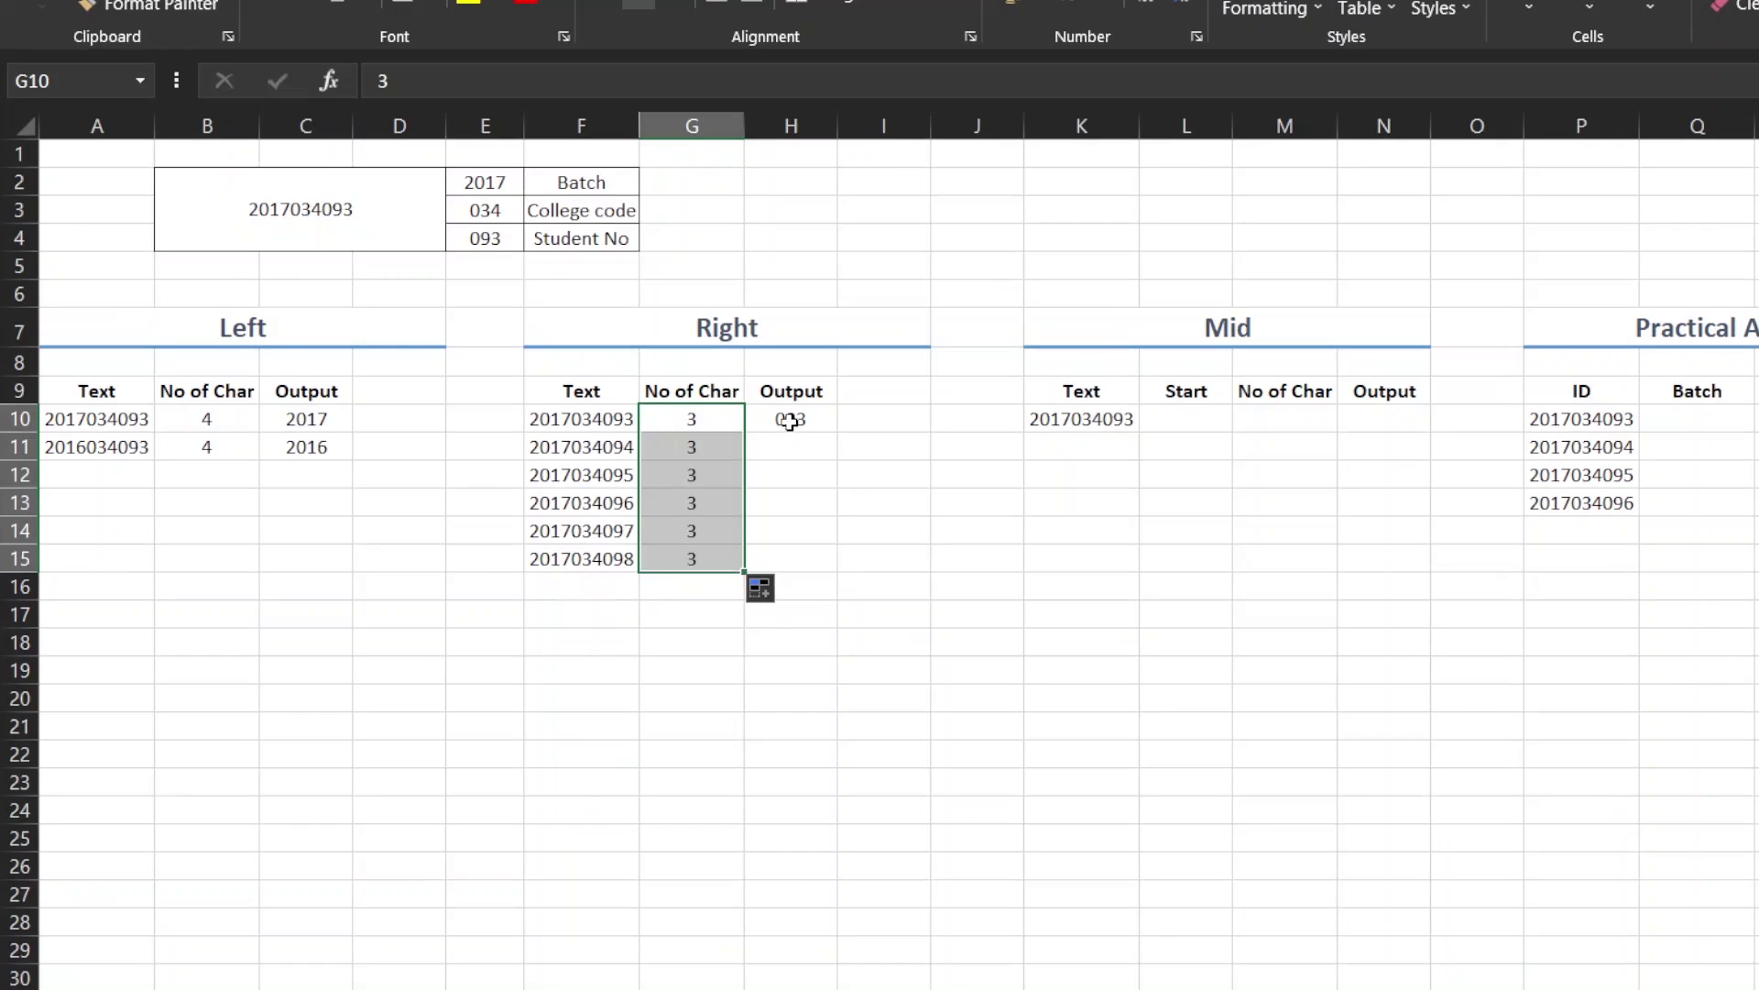
# - Fill the RIGHT formula in output cell H10 down to H15
pyautogui.click(795, 431)
pyautogui.moveTo(838, 430); pyautogui.dragTo(797, 579)
pyautogui.click(784, 484)
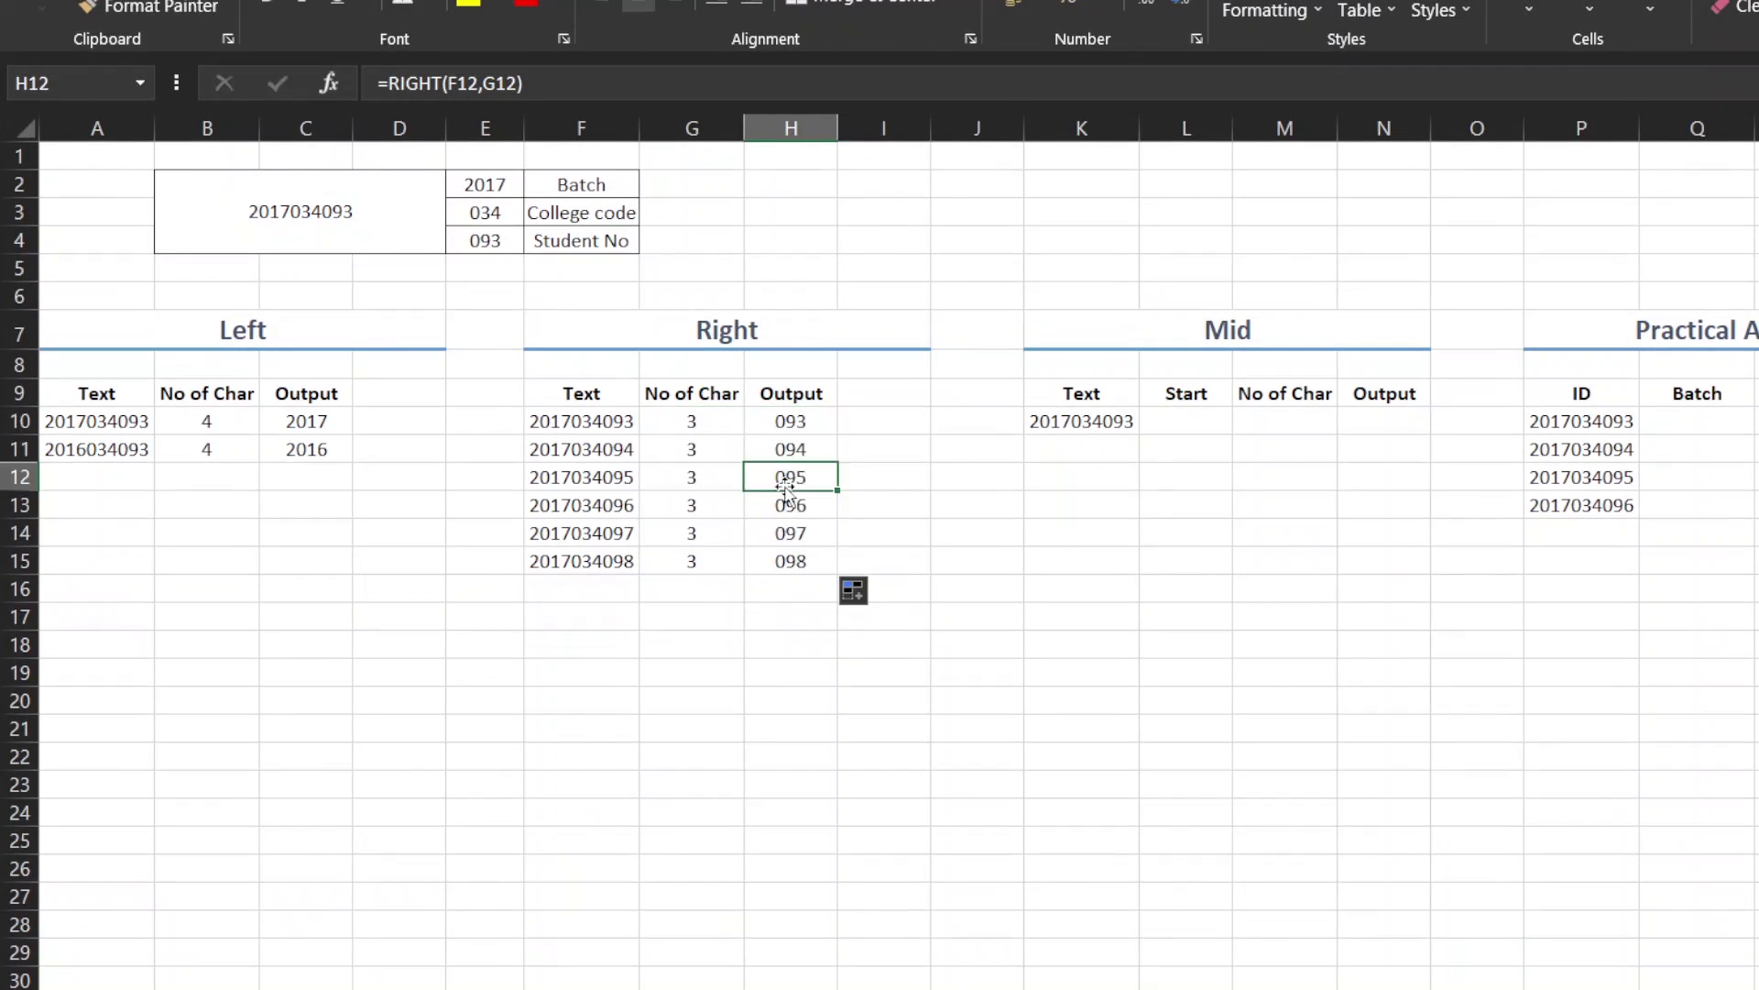
pyautogui.click(891, 499)
# - Set the start position in L10 to 5 and the number of characters in M10 to 3 in the Mid section
pyautogui.click(1189, 421)
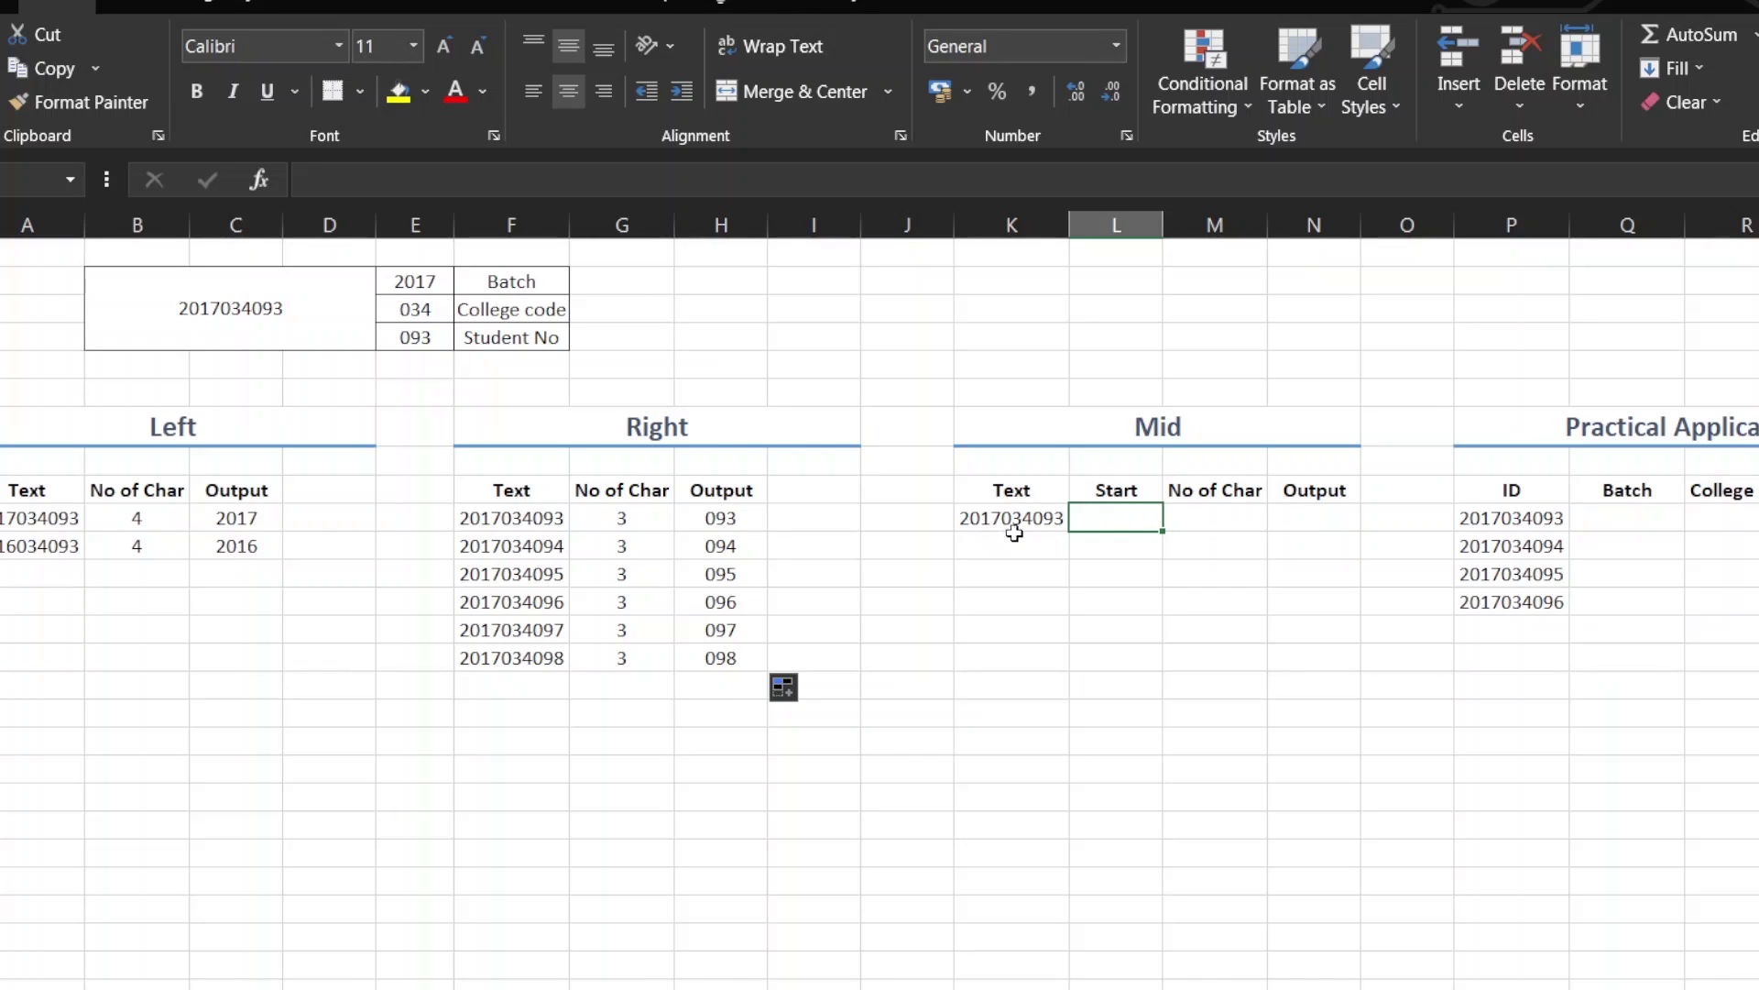
pyautogui.write('5')
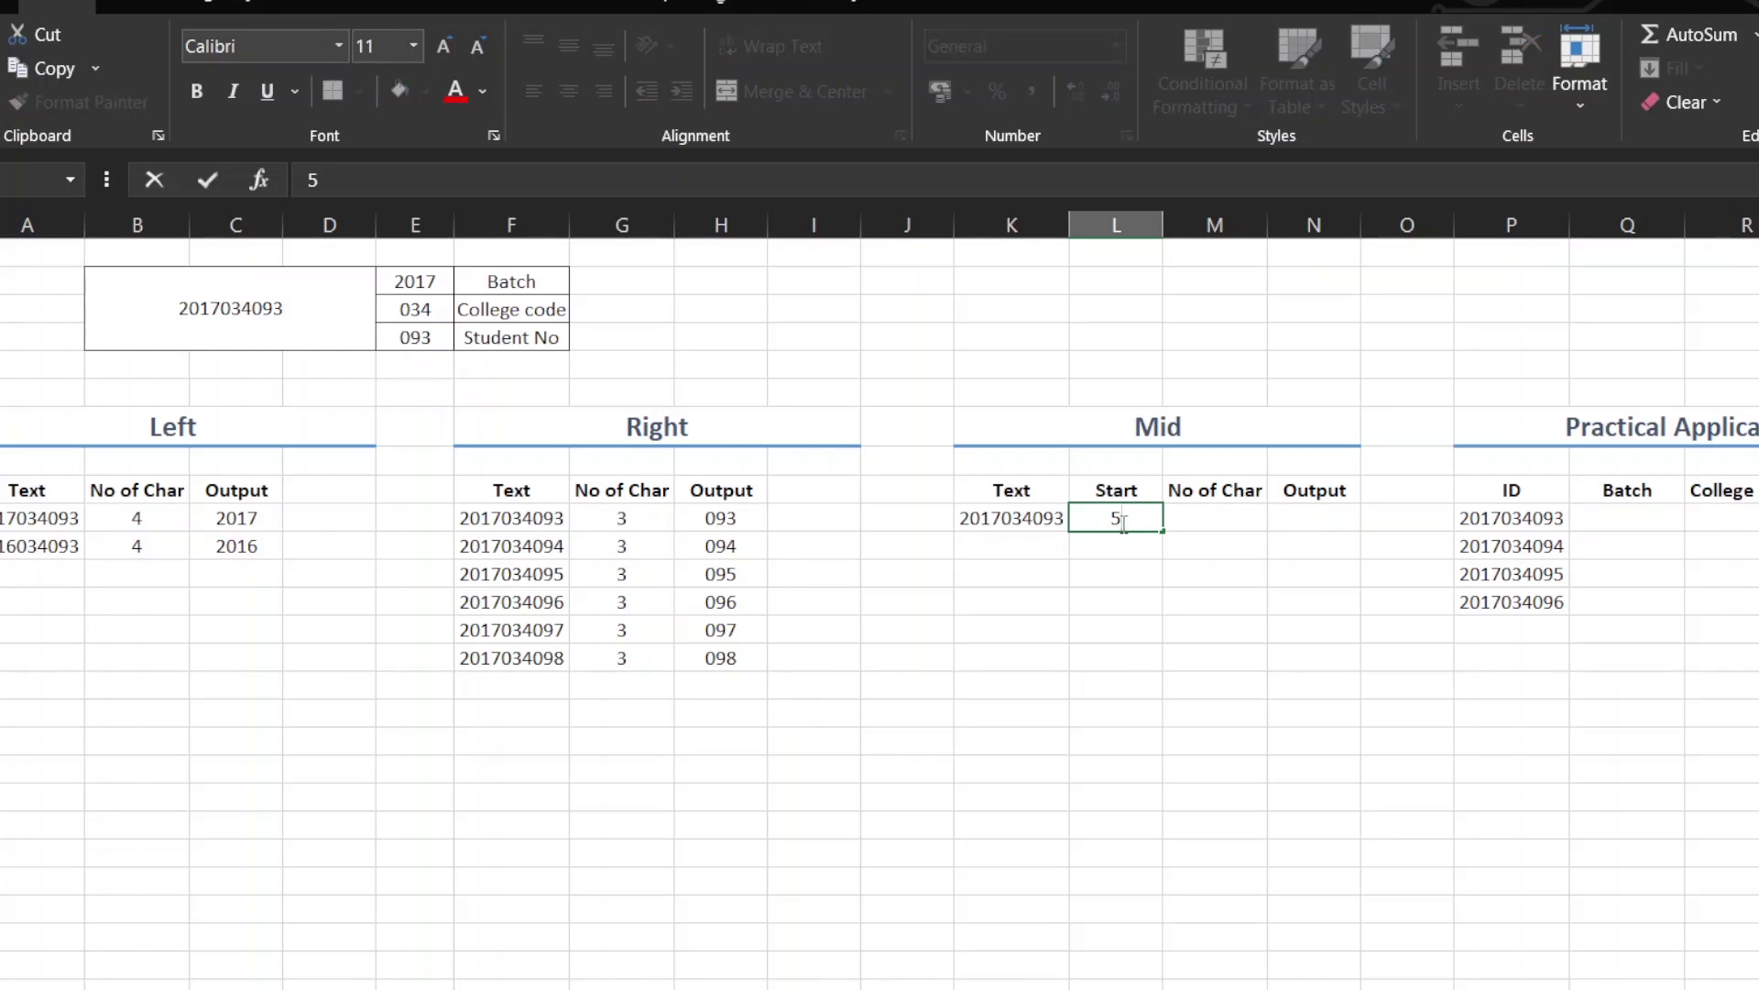
pyautogui.press('Tab')
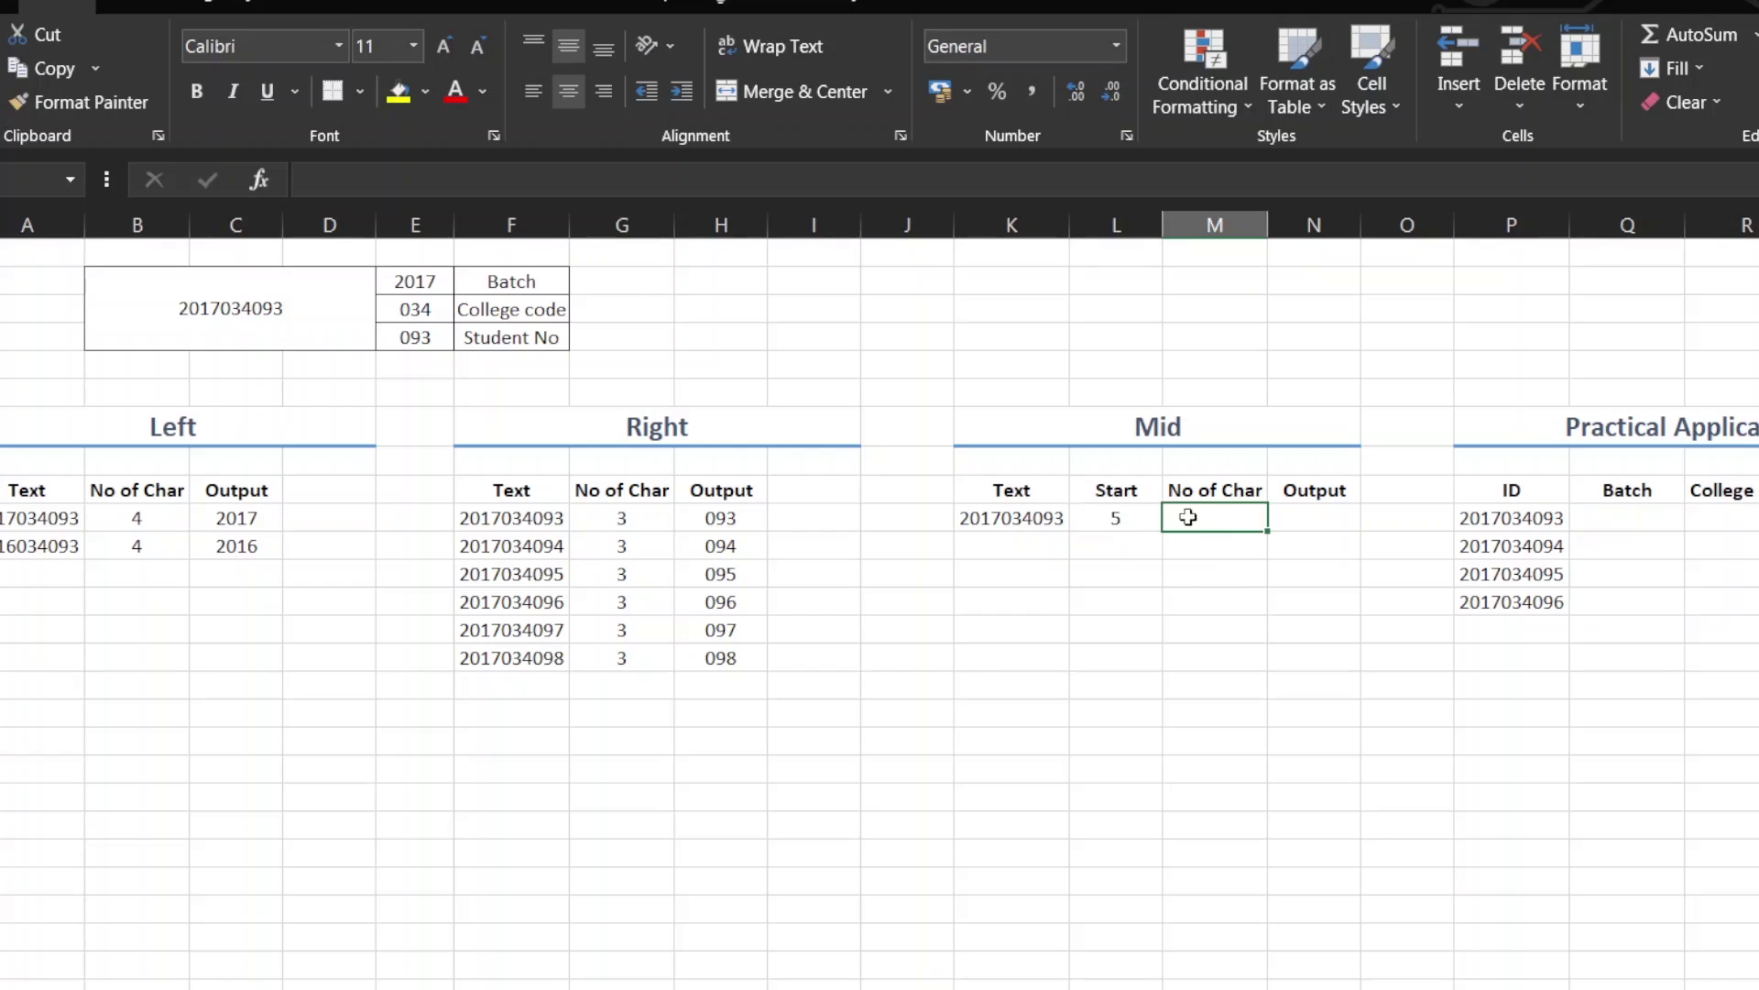
pyautogui.write('3')
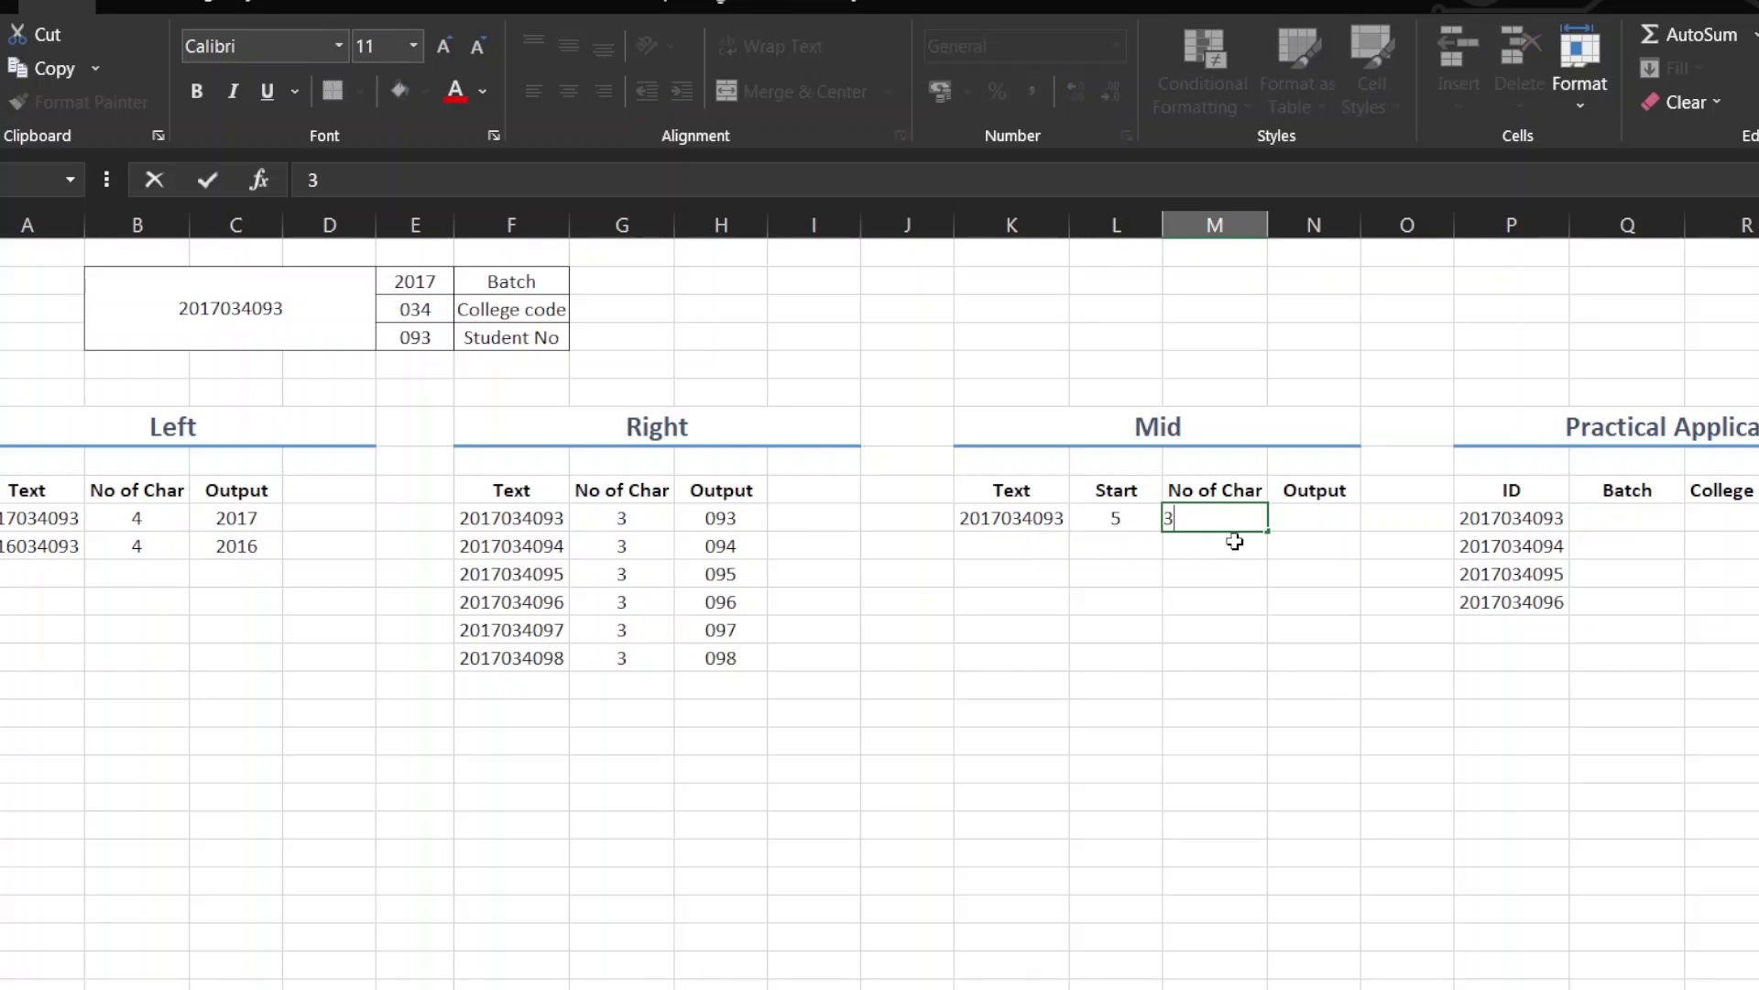
pyautogui.press('Tab')
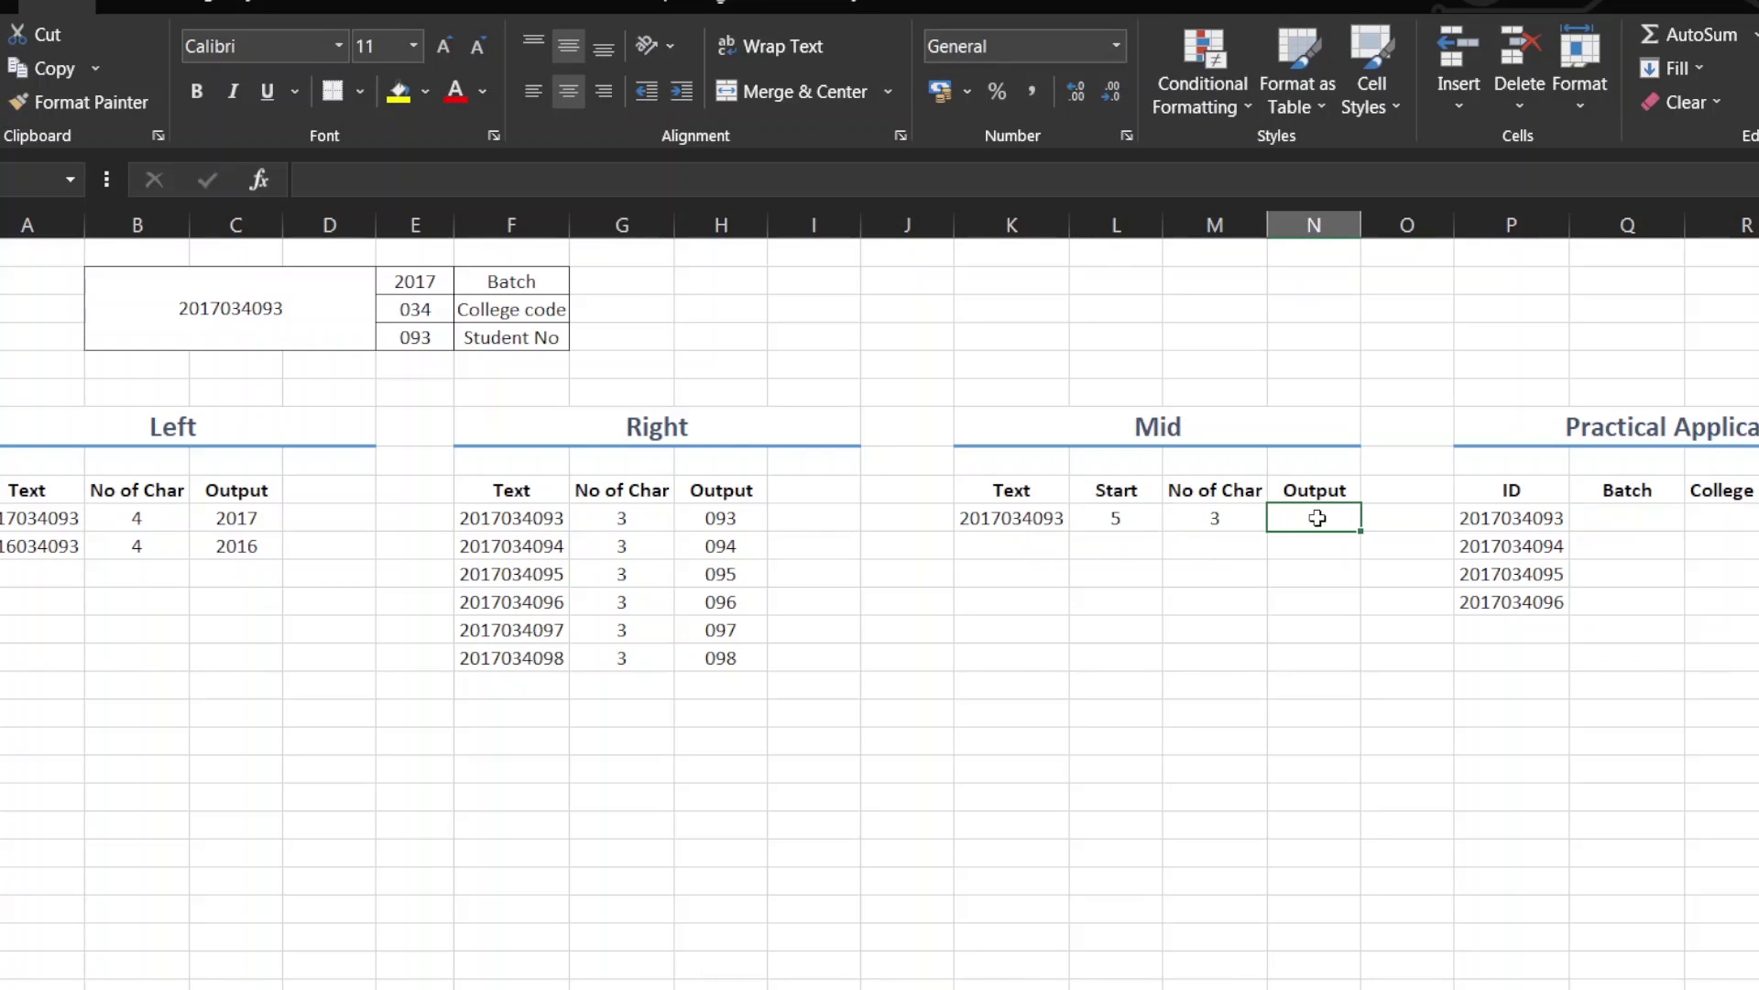
# - Enter the formula =MID(K10,L10,M10) in output cell N10 to extract the college code from the ID
pyautogui.write('=mid')
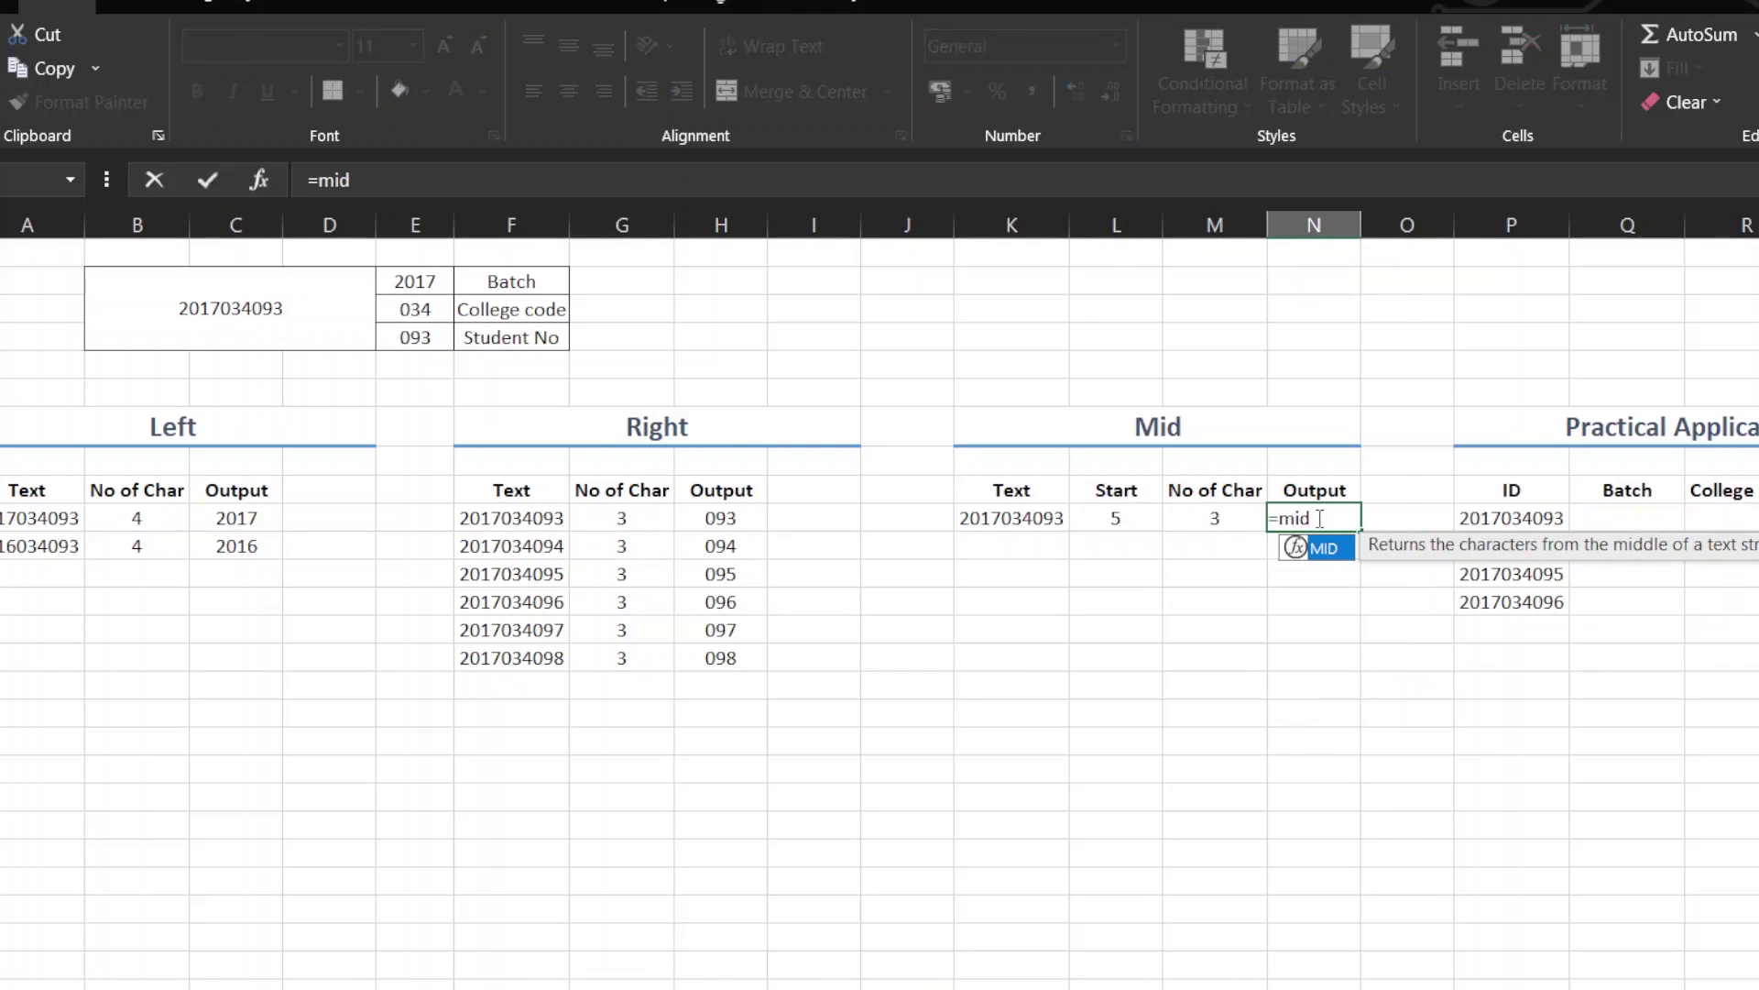
pyautogui.press('Tab')
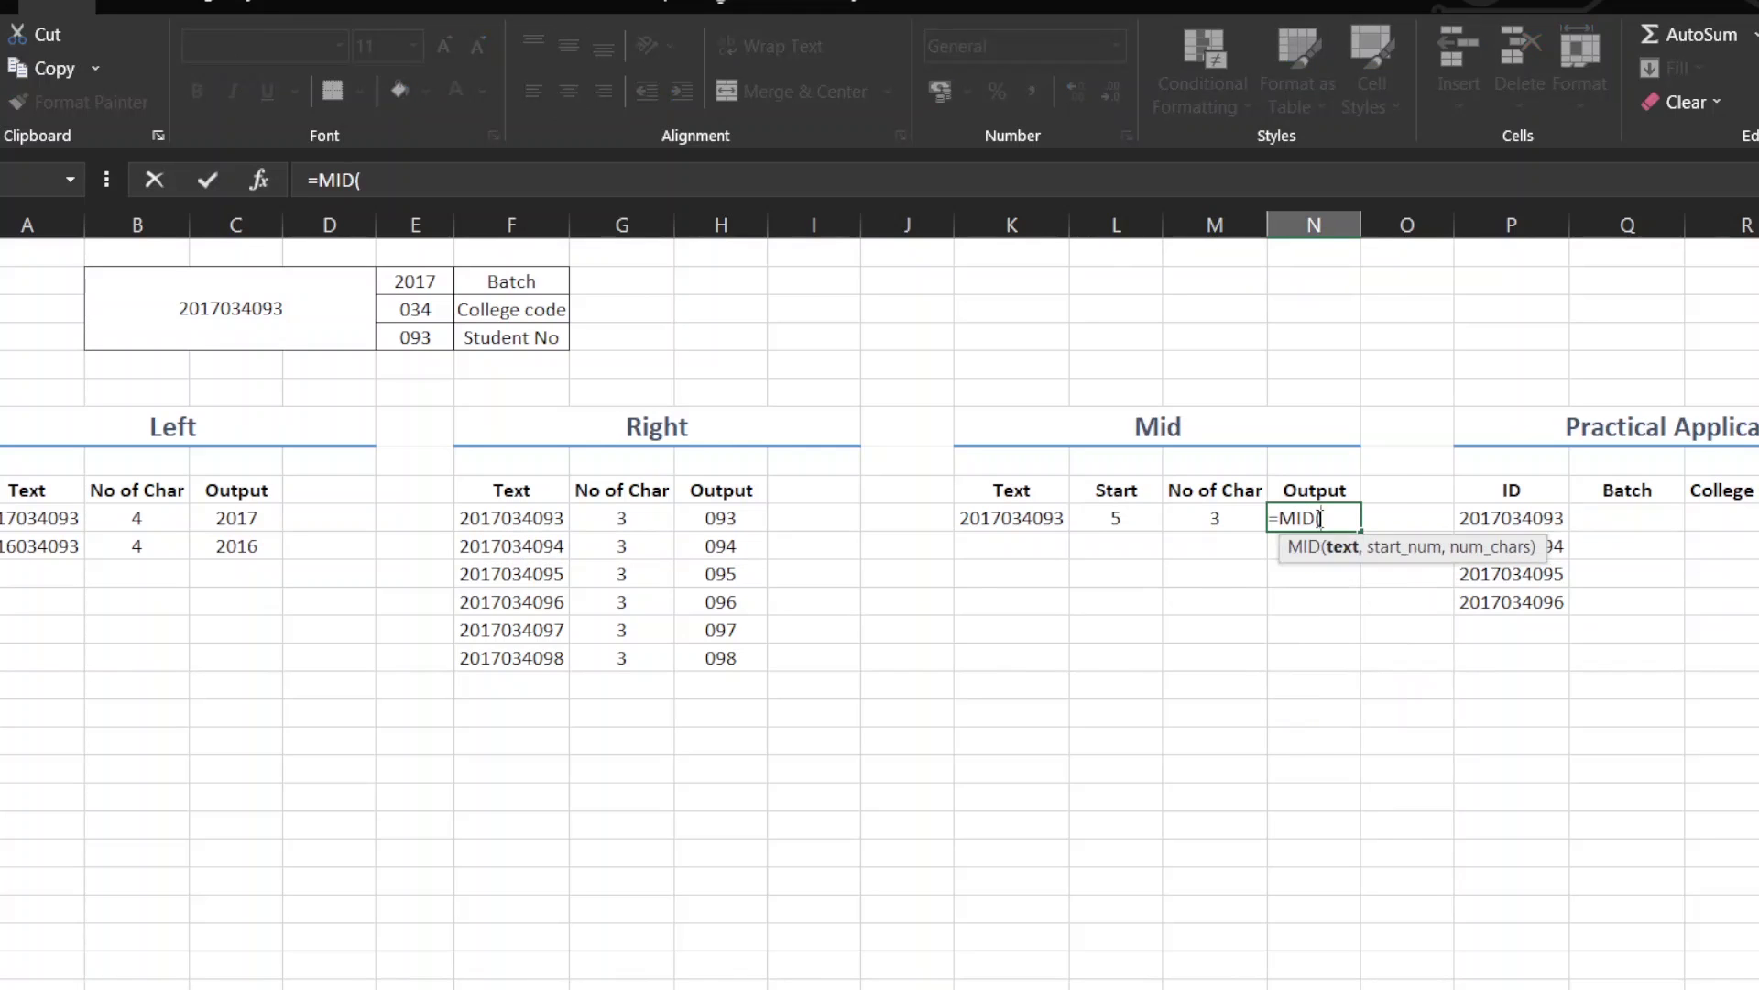
pyautogui.click(1015, 517)
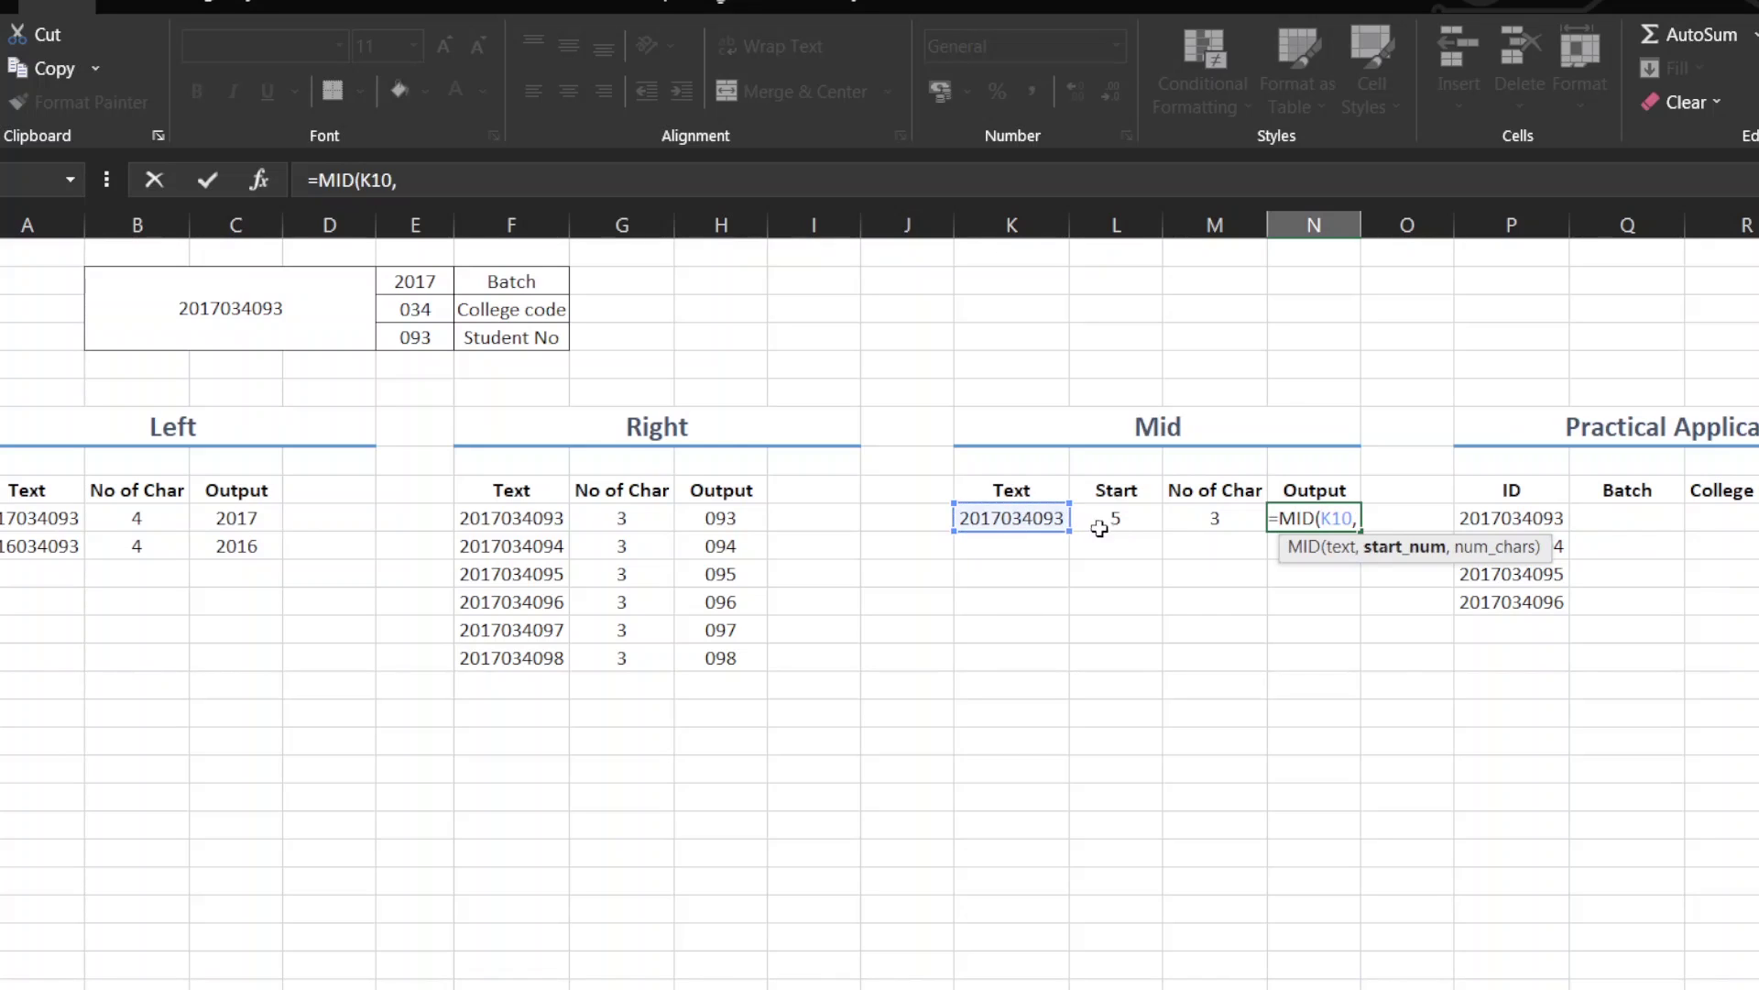
pyautogui.click(1123, 521)
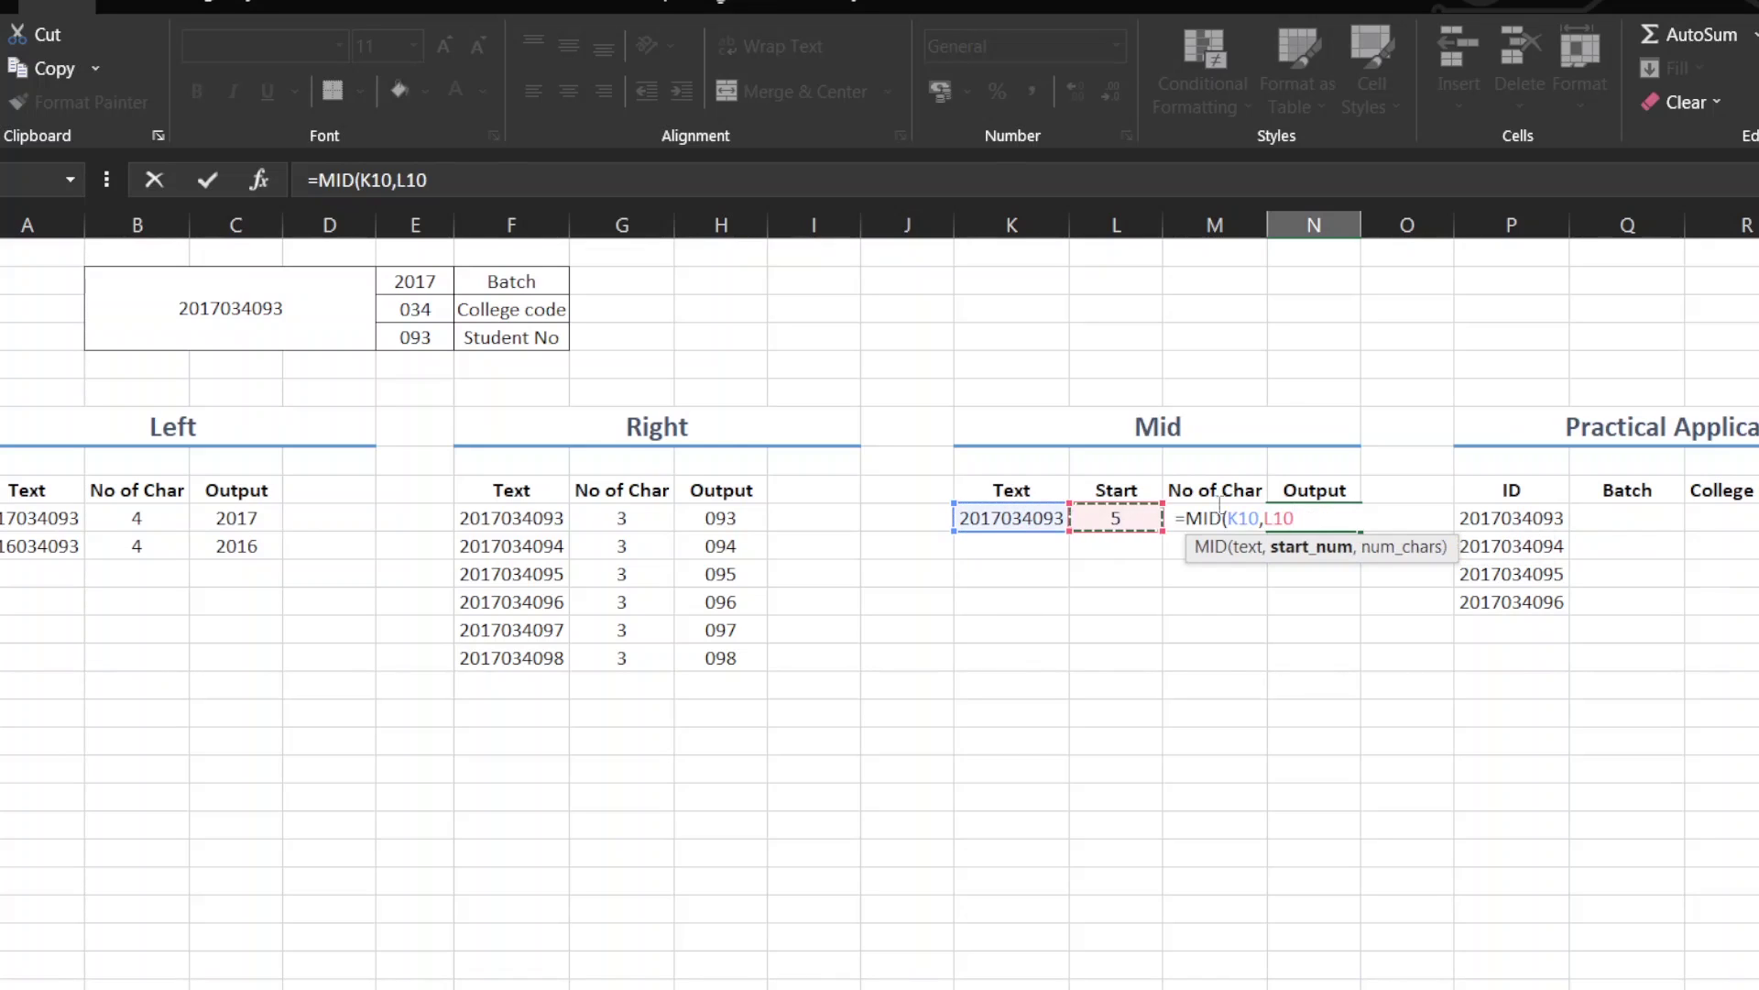
pyautogui.write(',')
pyautogui.click(1129, 515)
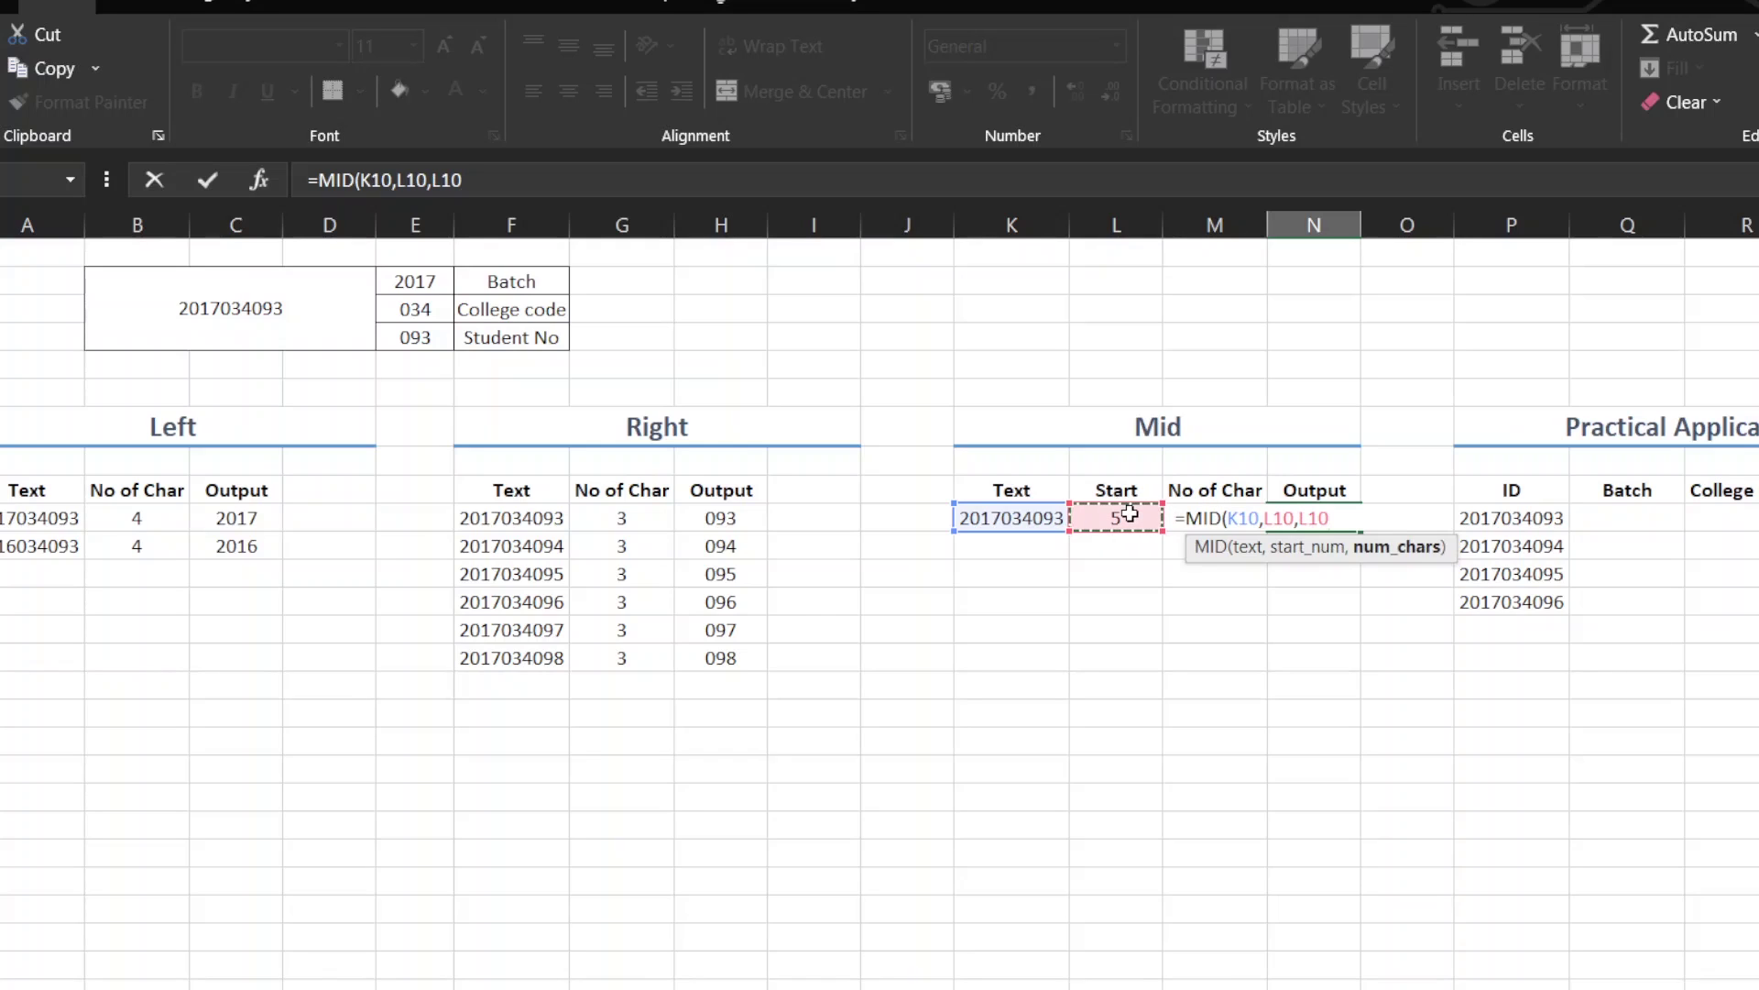
pyautogui.press('Right')
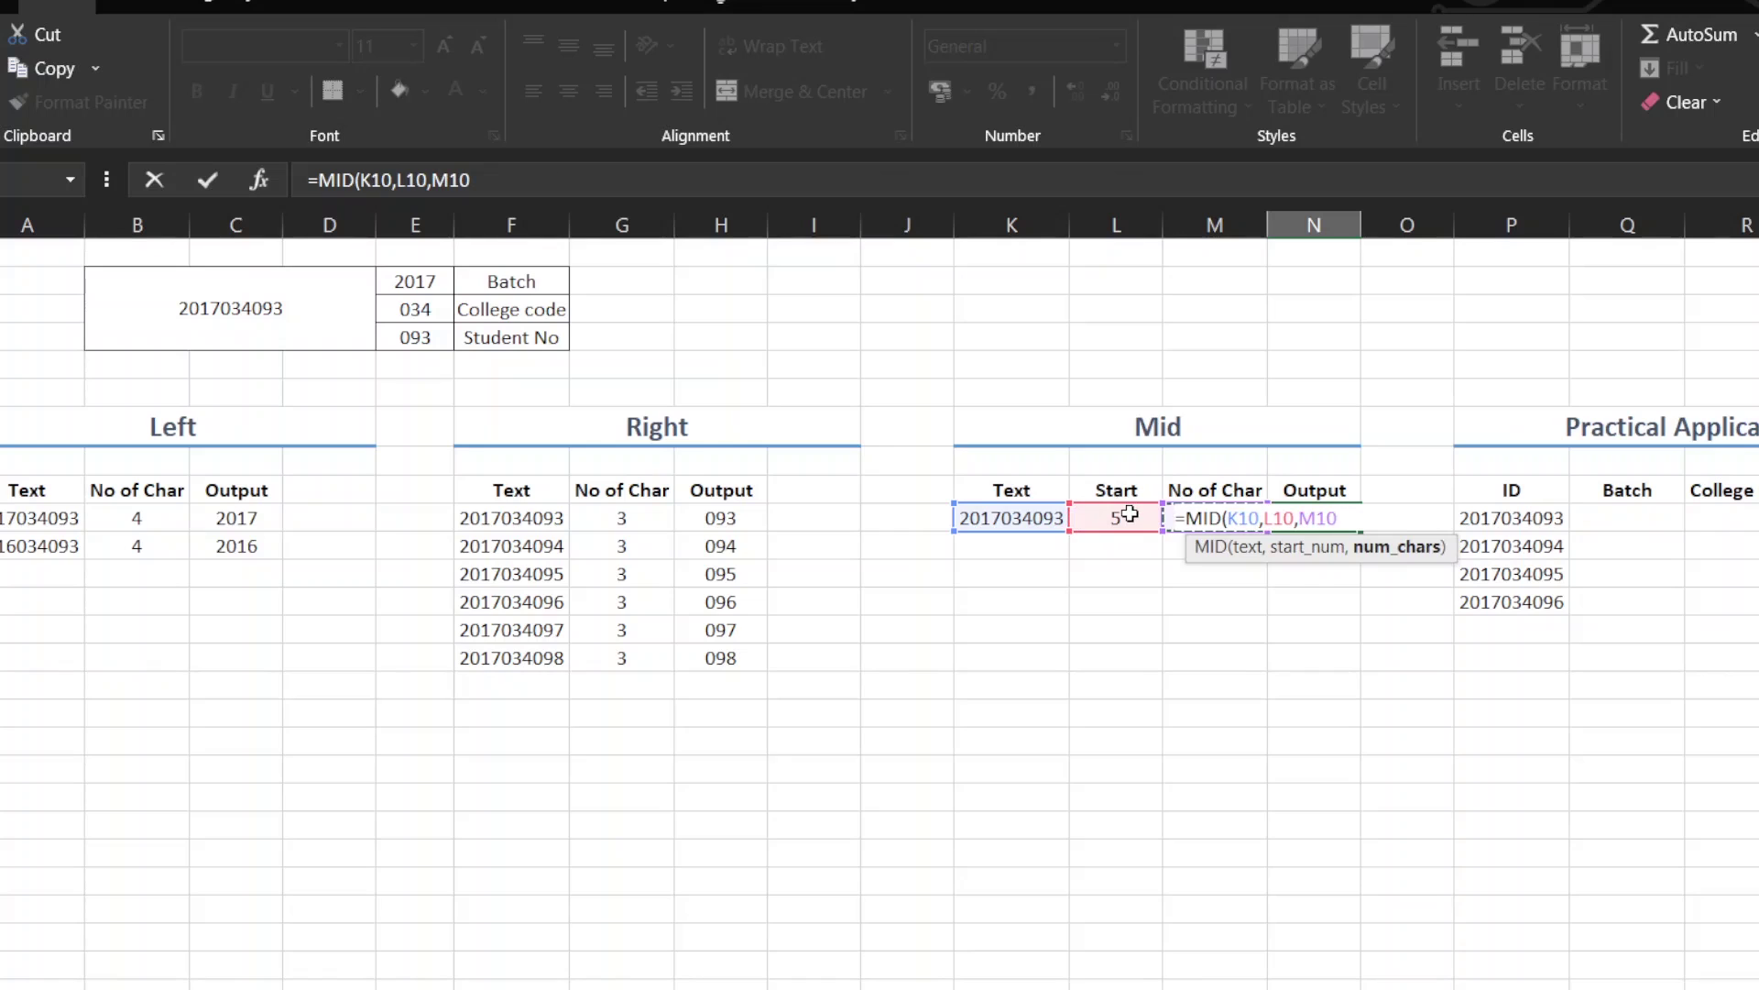
pyautogui.write(')')
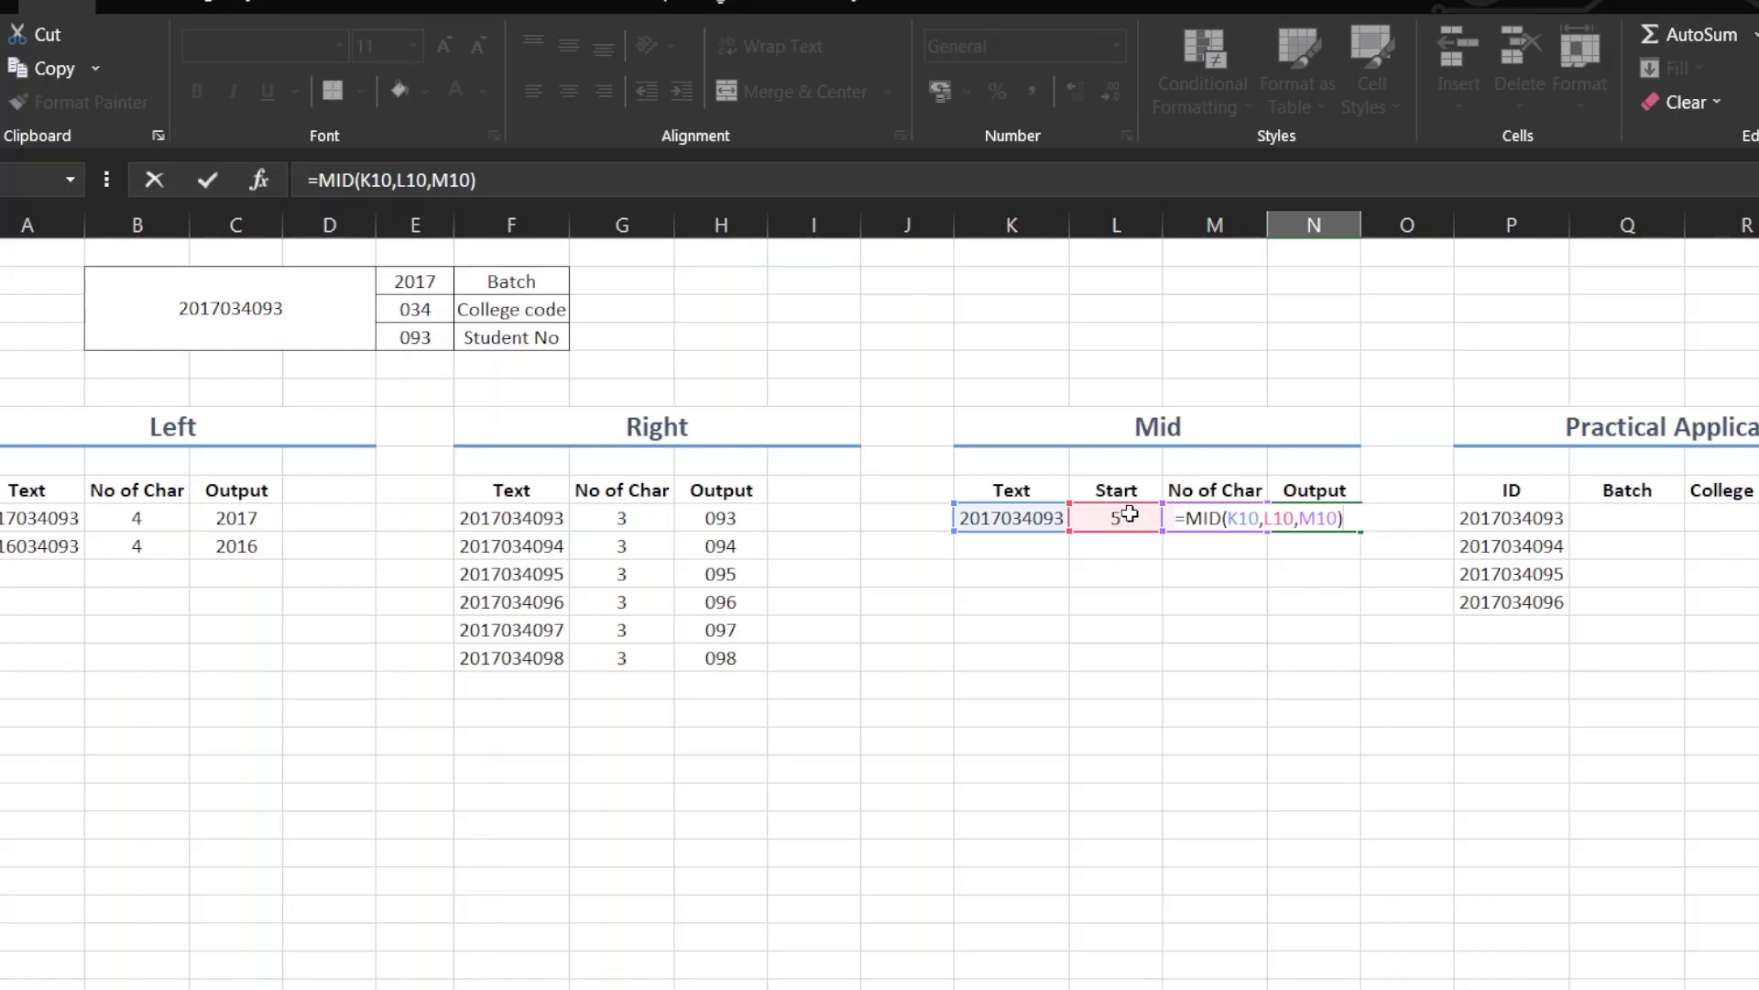
pyautogui.press('Return')
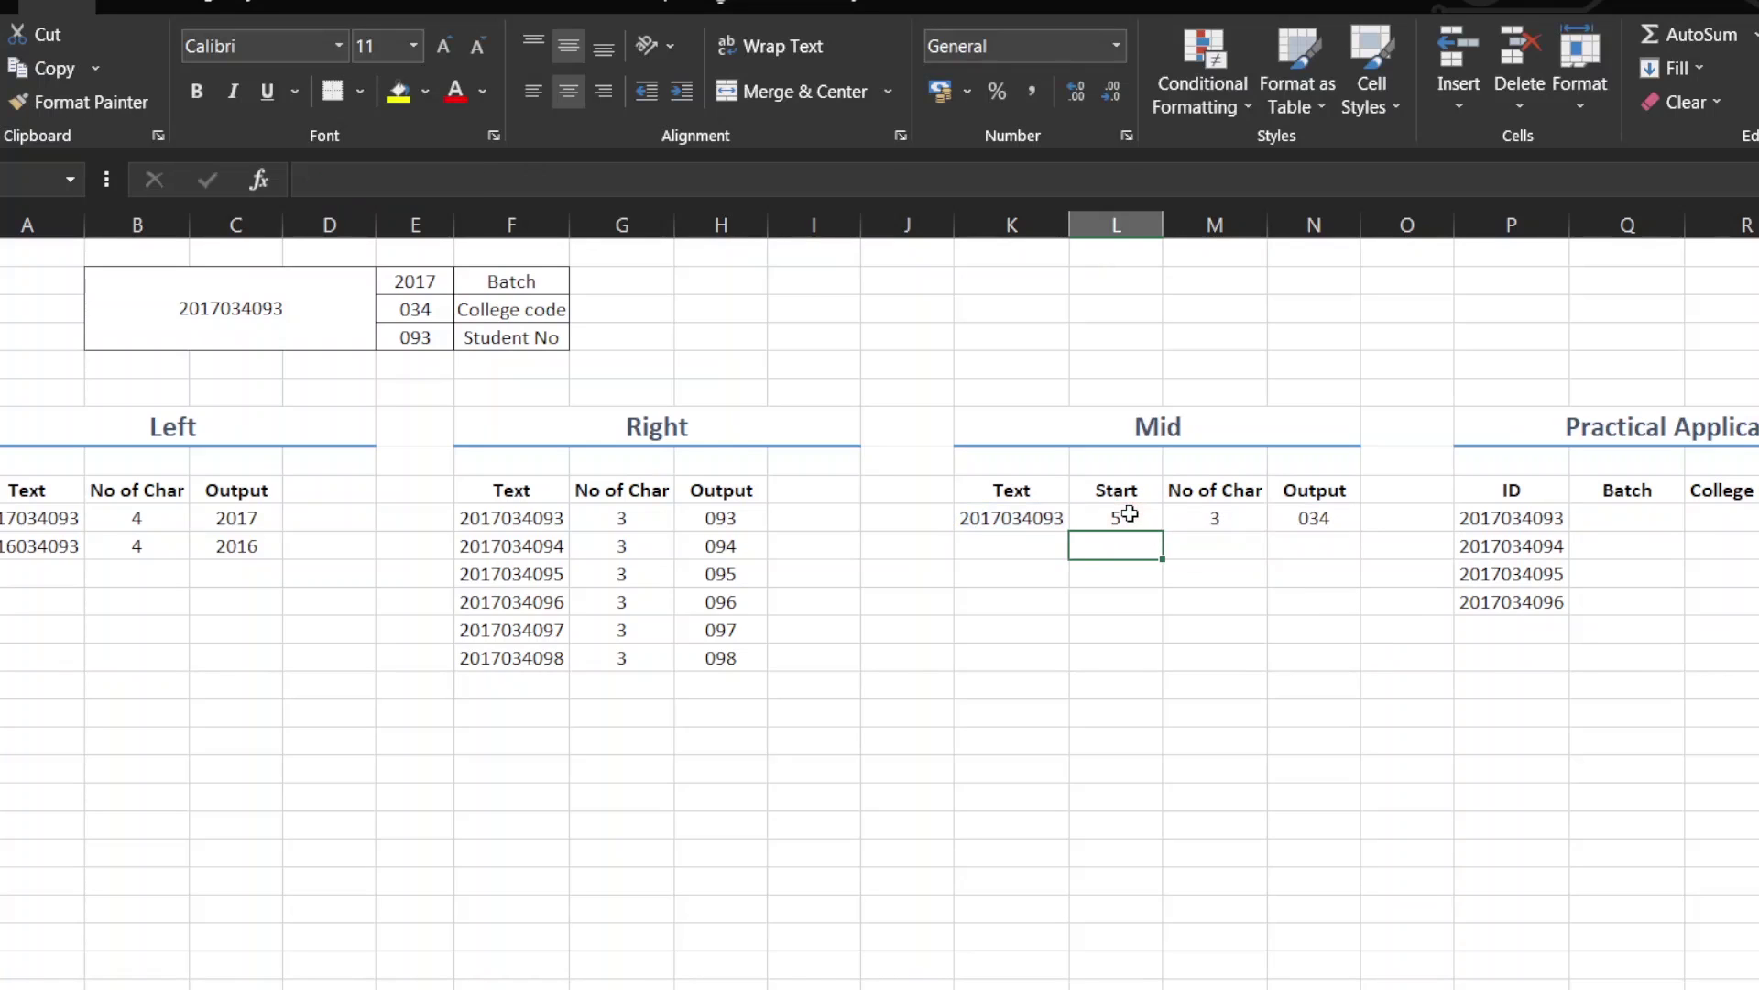
pyautogui.click(1329, 519)
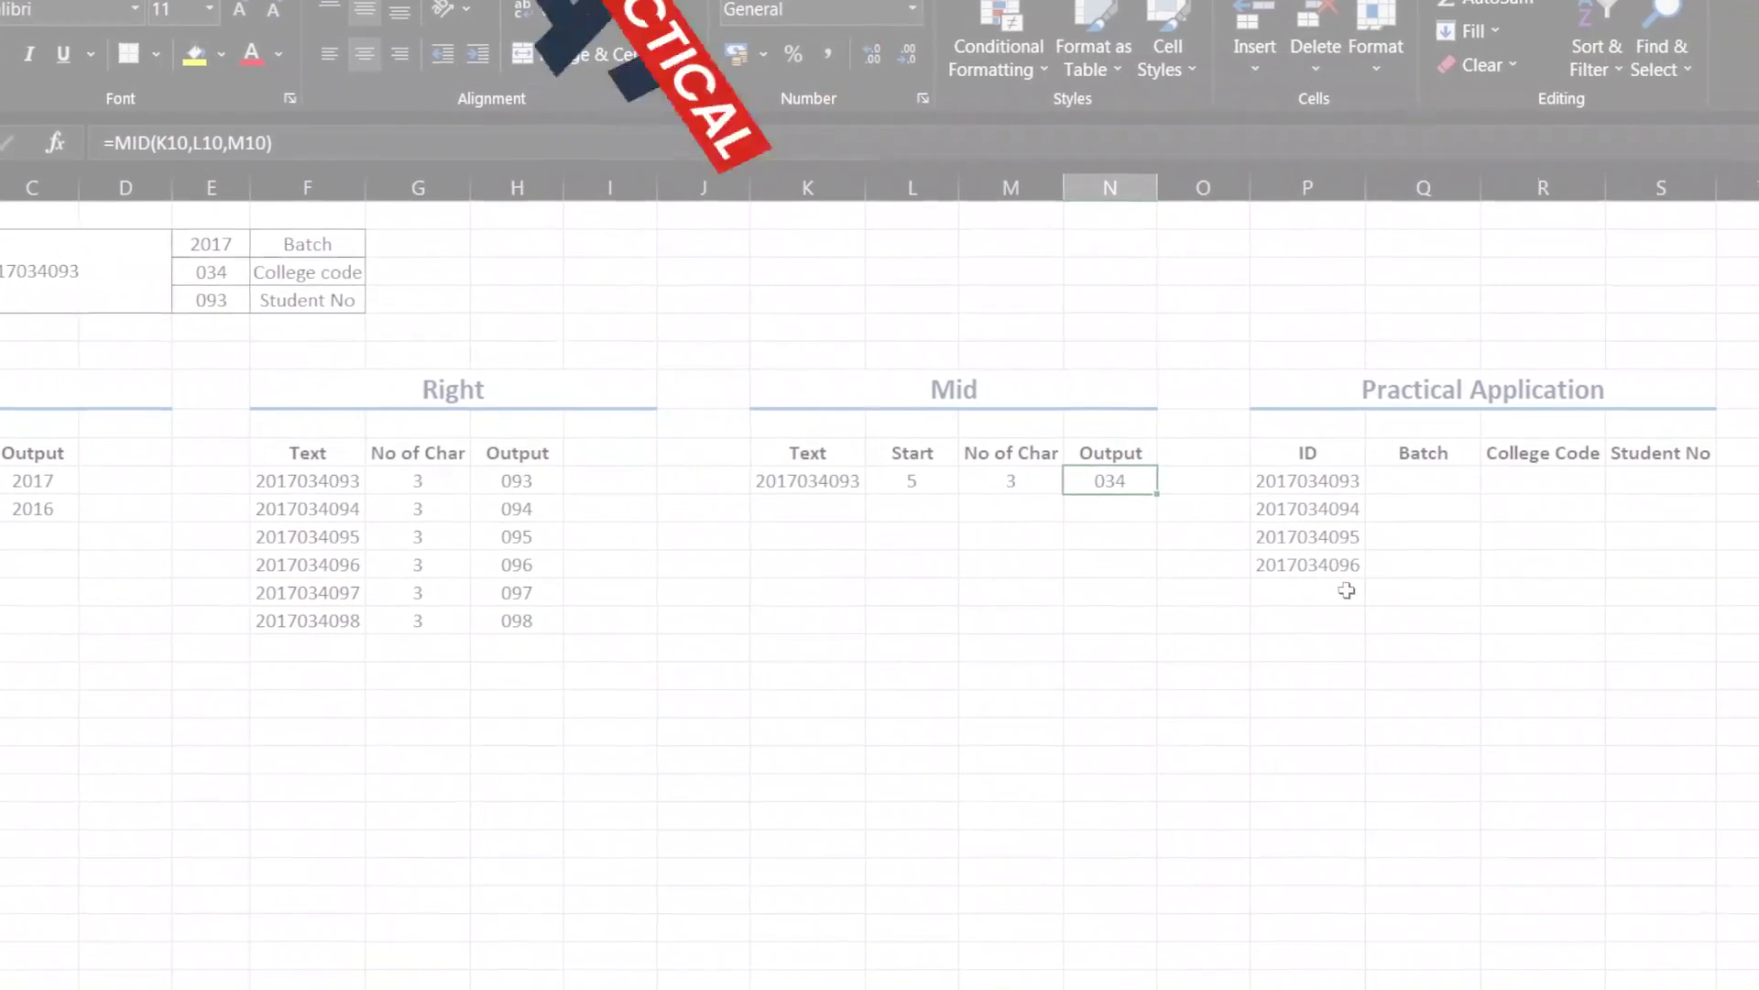
# - Fill the batch, college code and student number formulas in Q10:S10 of the Practical Application section down to row 13
pyautogui.click(1347, 473)
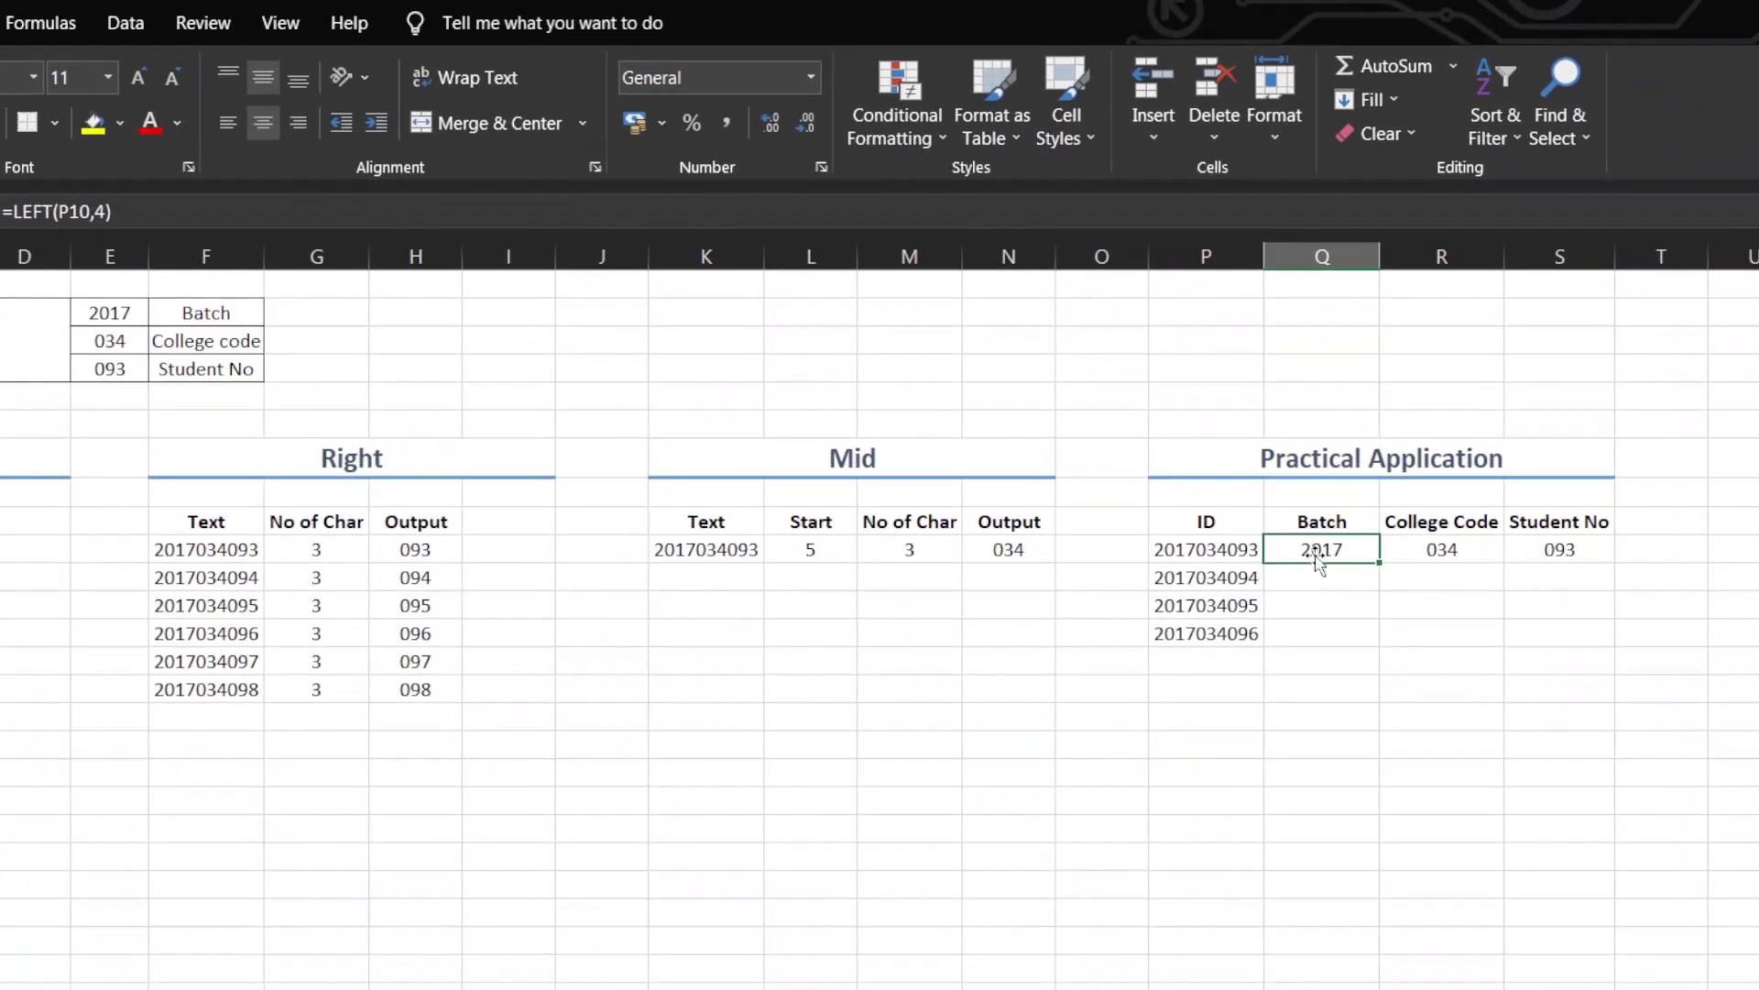
pyautogui.moveTo(1320, 552); pyautogui.dragTo(1481, 629)
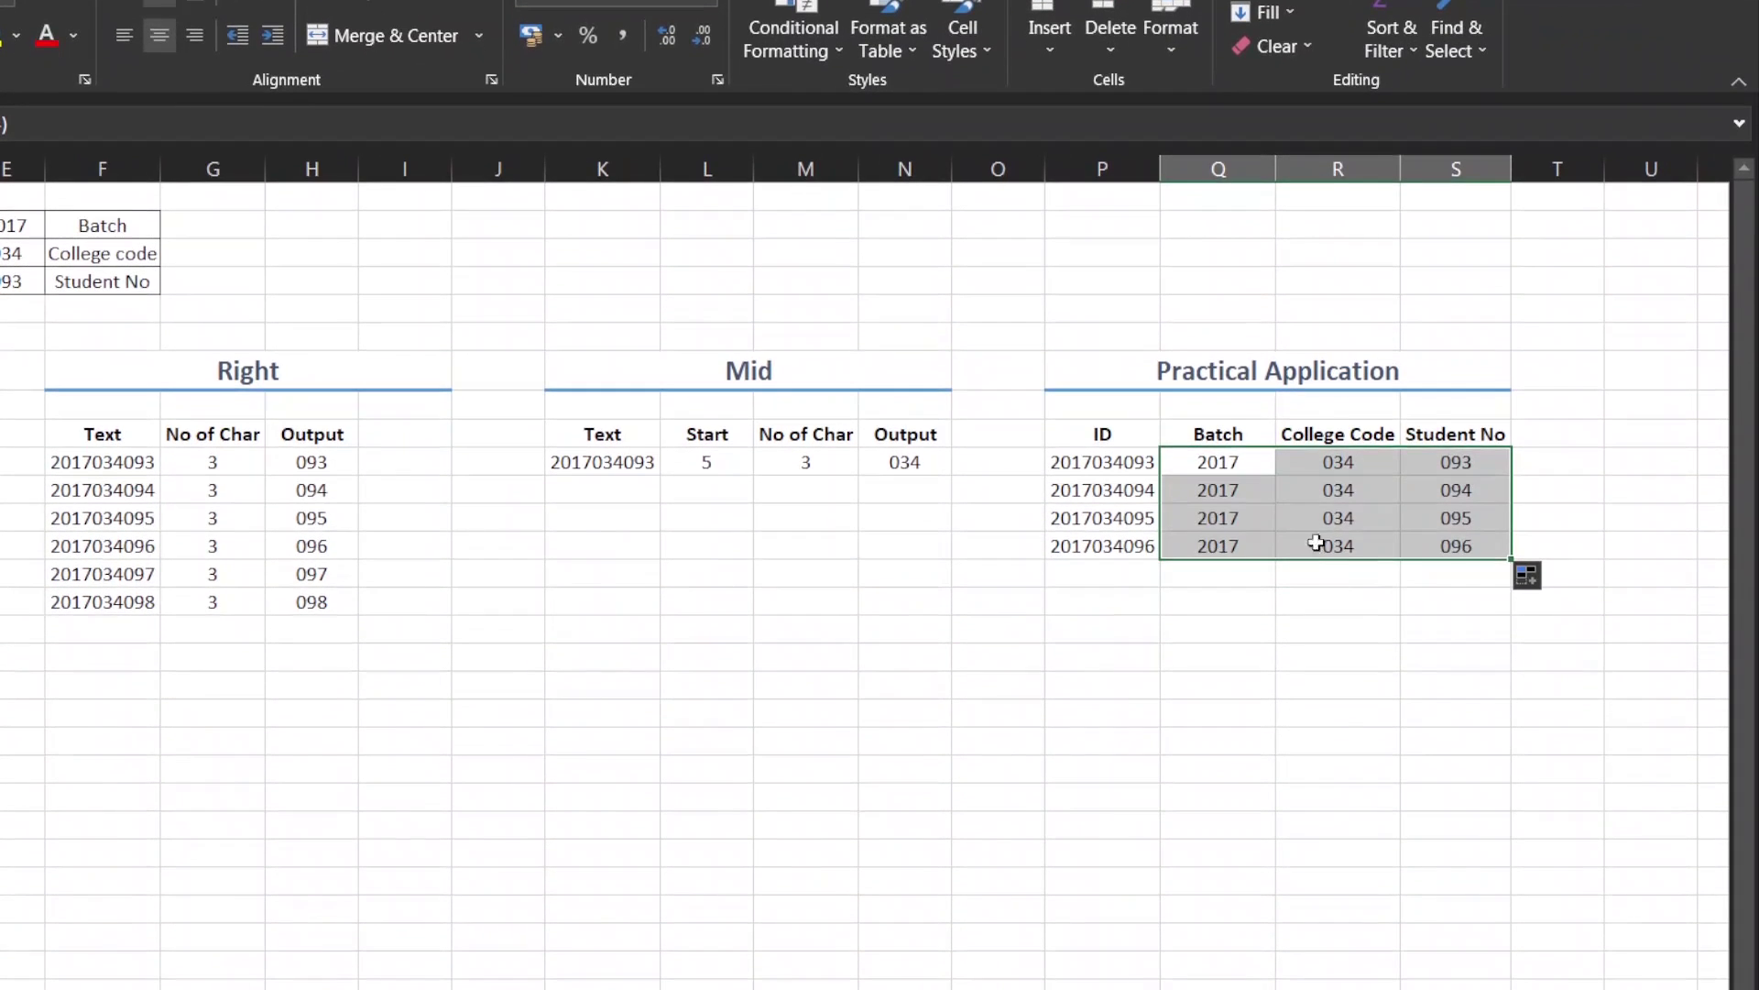
pyautogui.click(1361, 515)
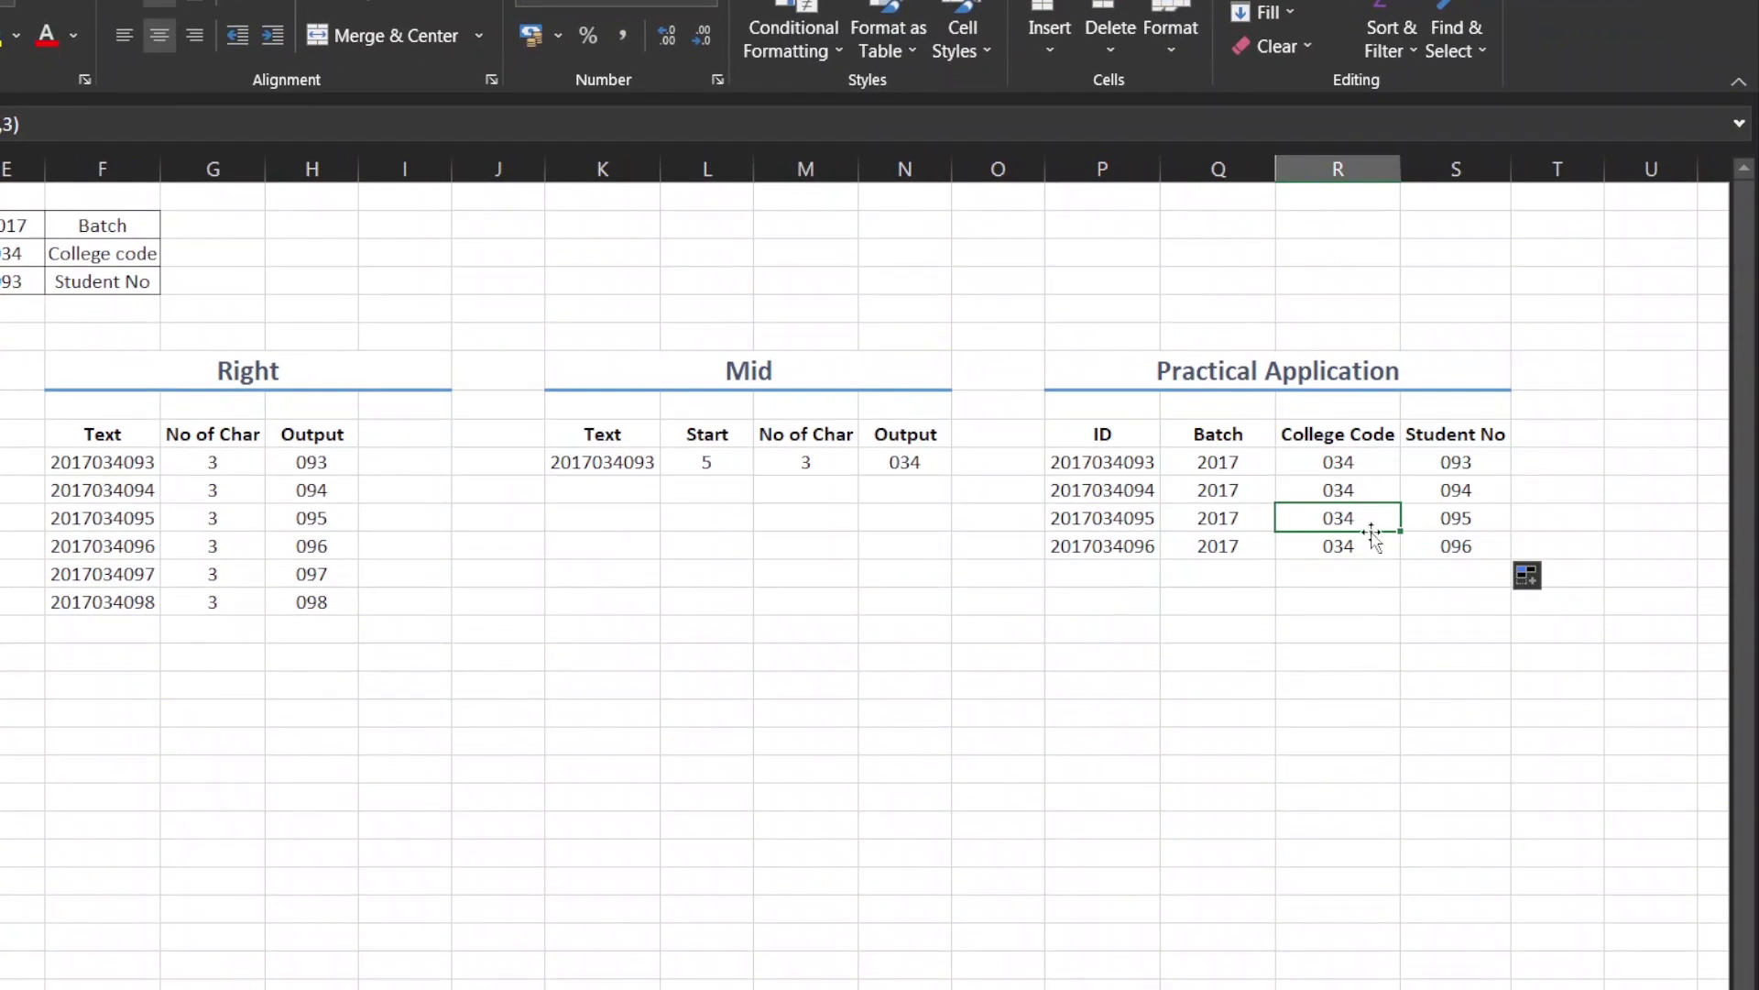